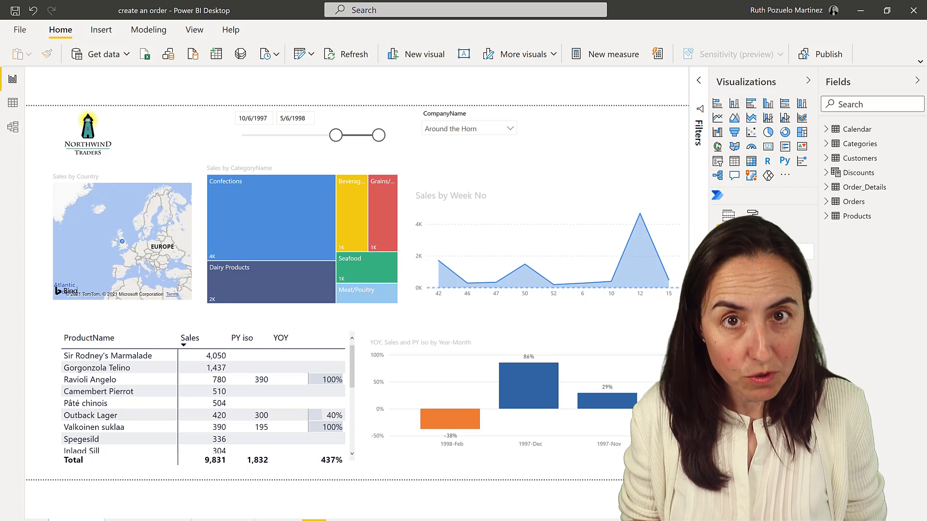
- Insert a Power Automate visual into the blank area of the report page and add CompanyName from the Customers table to its data
click(622, 150)
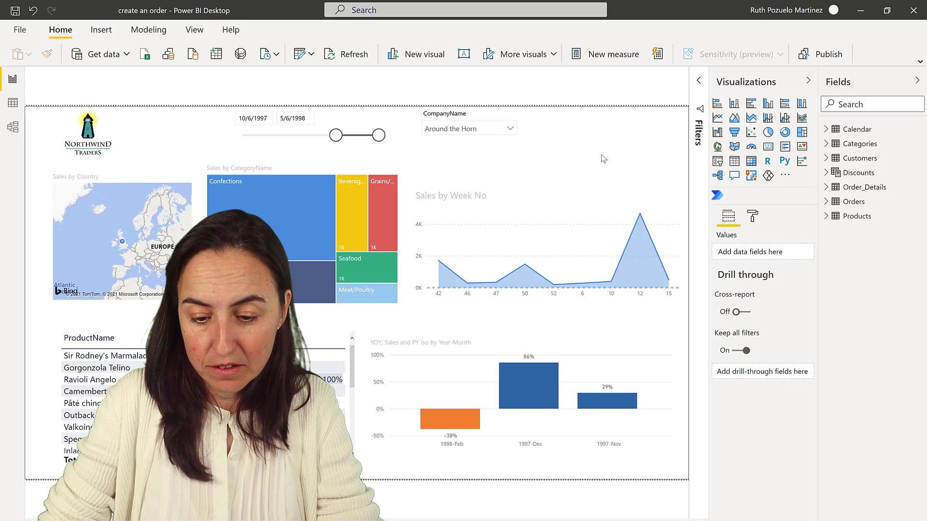
click(718, 195)
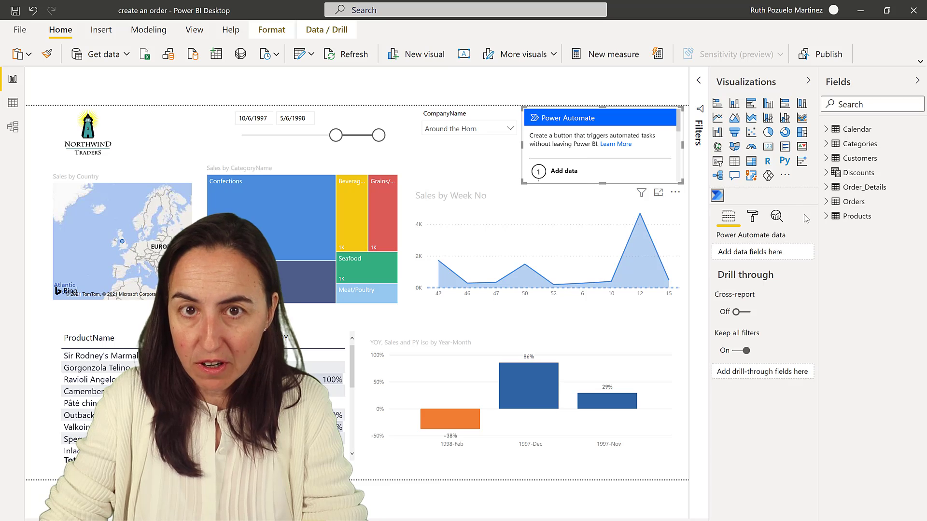
click(826, 158)
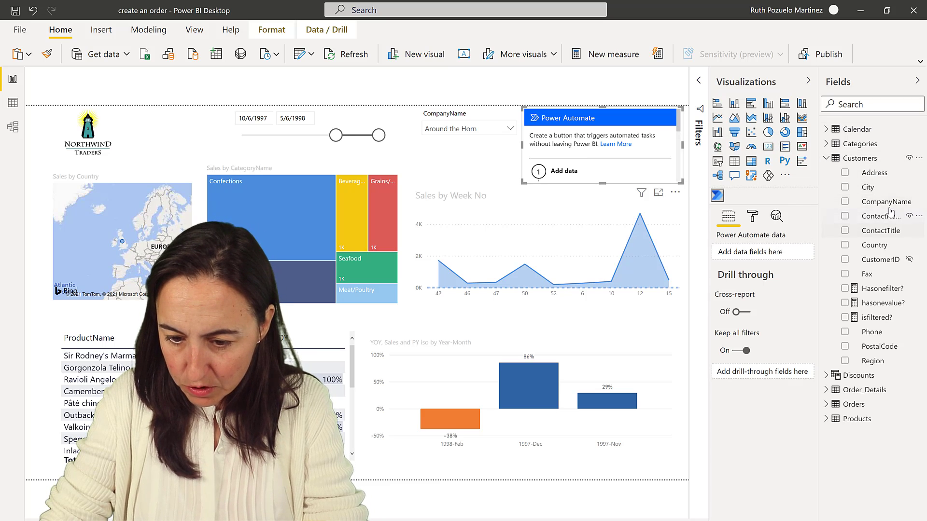
drag(876, 203, 764, 253)
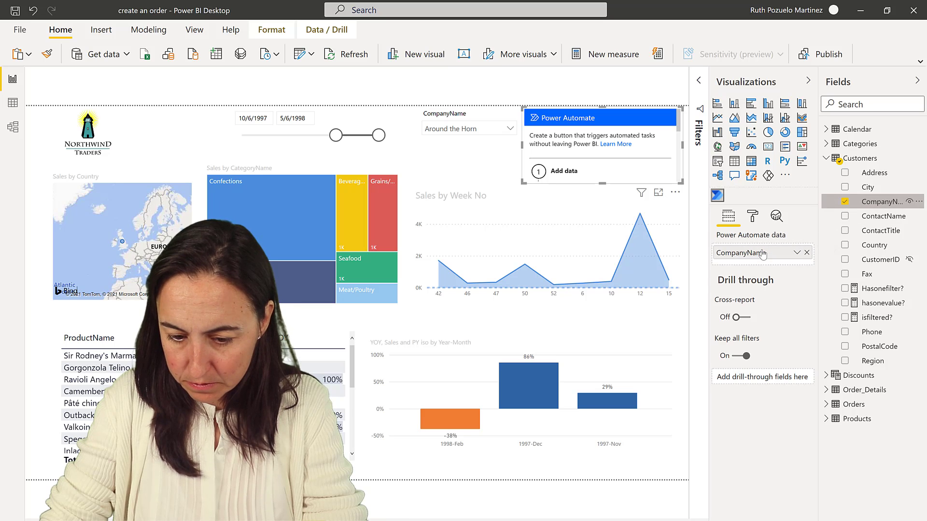
click(826, 159)
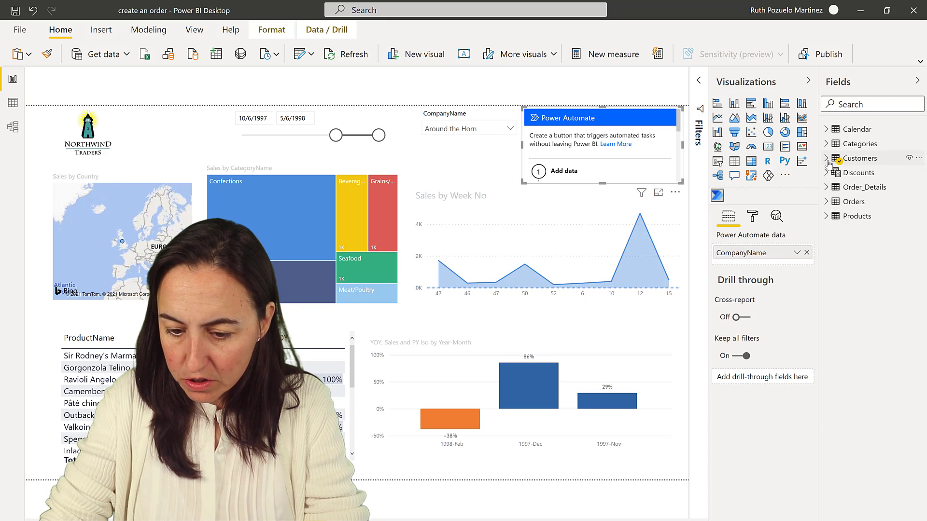
- Add OrderID, Quantity and UnitPrice from Order_Details and ProductName from Products to the Power Automate visual's data
click(827, 188)
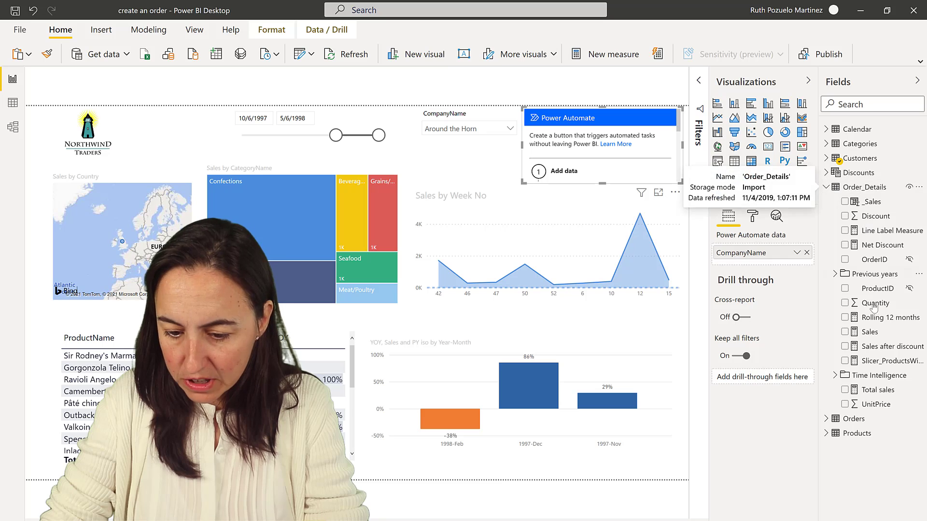
drag(876, 260, 761, 281)
drag(875, 405, 756, 296)
click(826, 433)
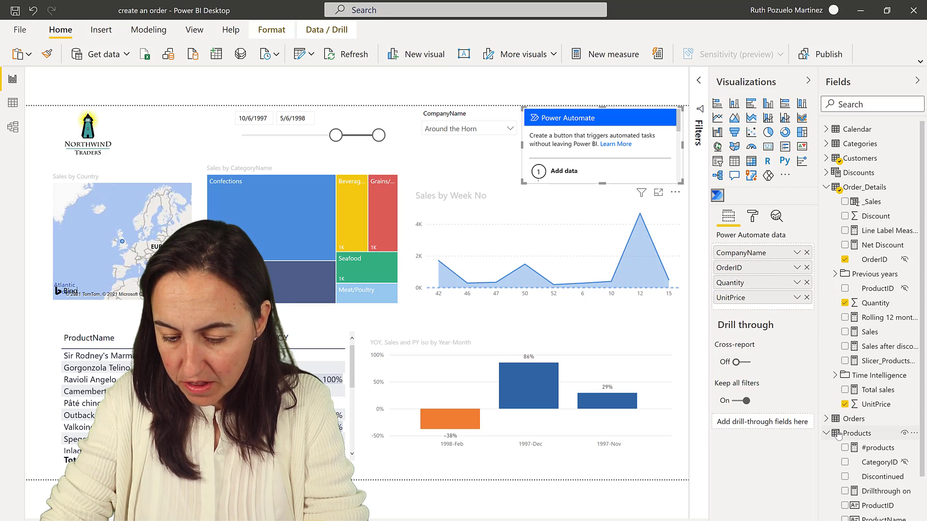
scroll(878, 421, down, 2)
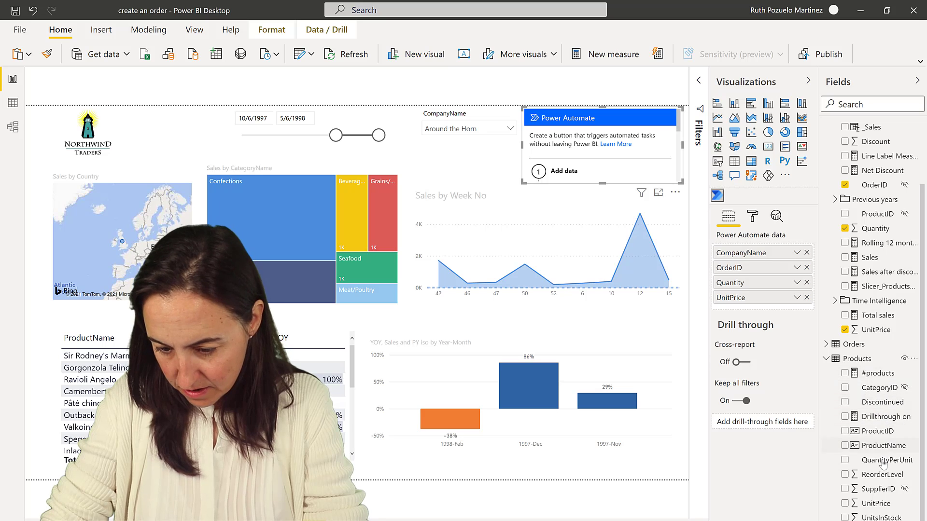
drag(885, 447, 756, 312)
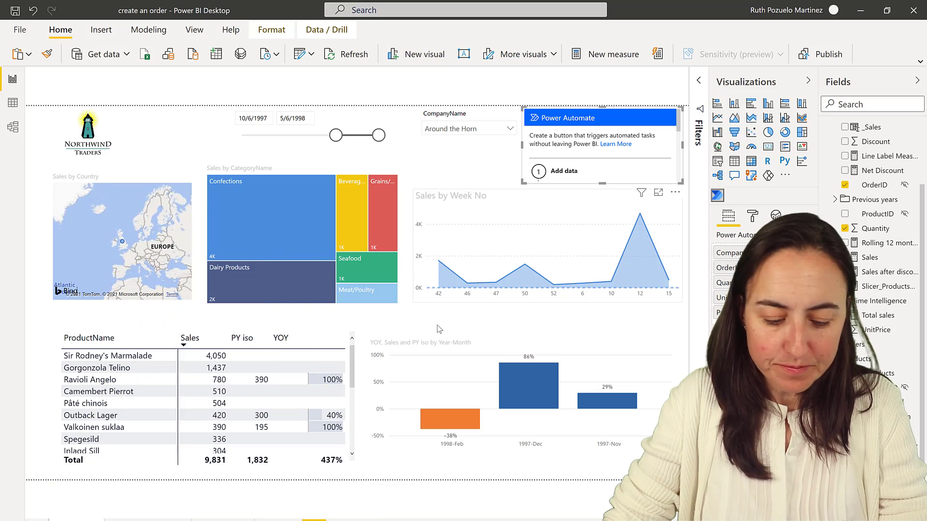
- Switch to QuotationEX.docx in Word and check in the ribbon customization options whether Developer is enabled
click(123, 488)
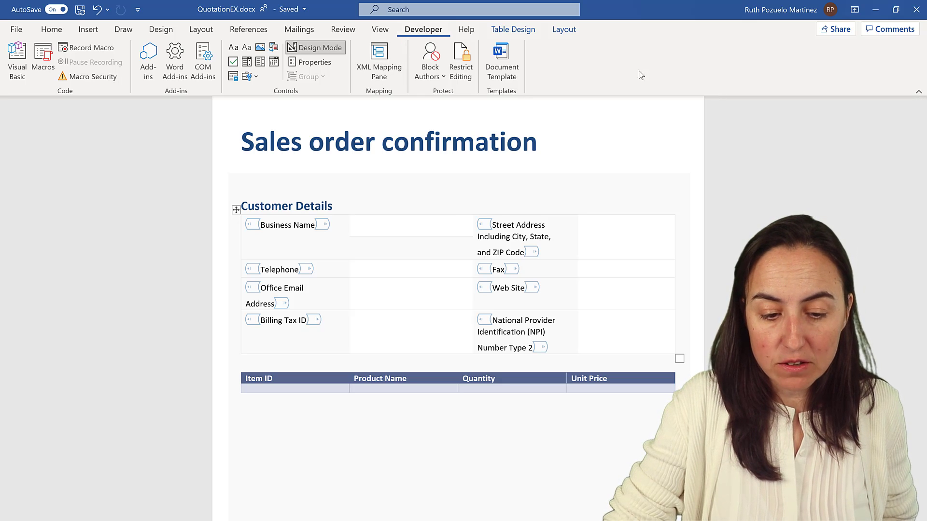
right_click(732, 65)
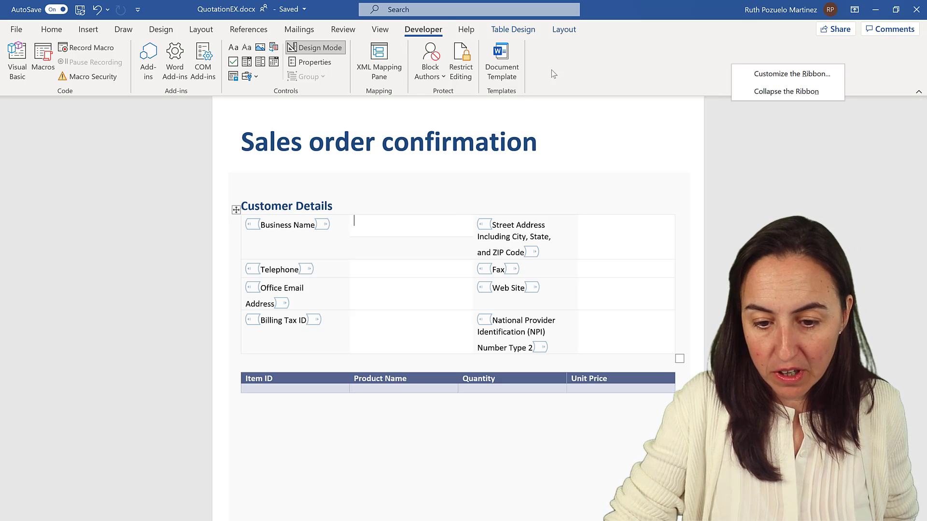
click(791, 77)
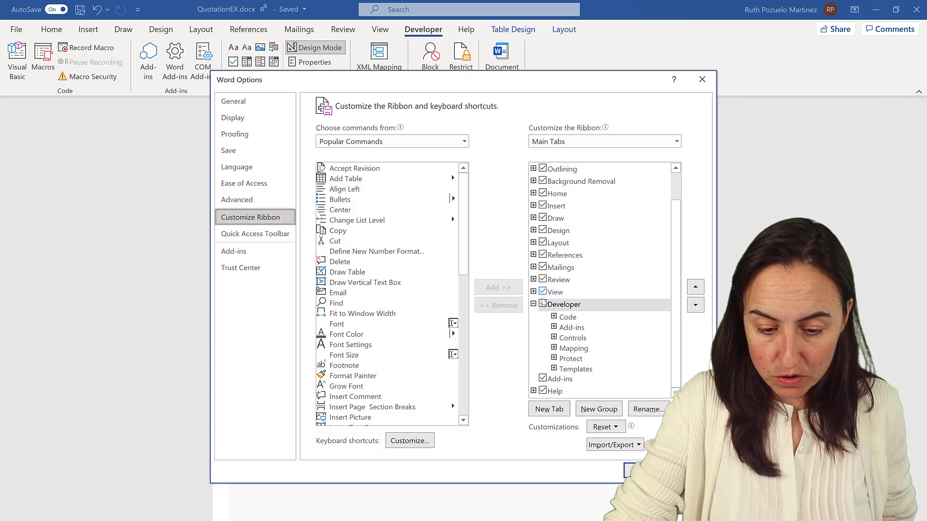
click(644, 470)
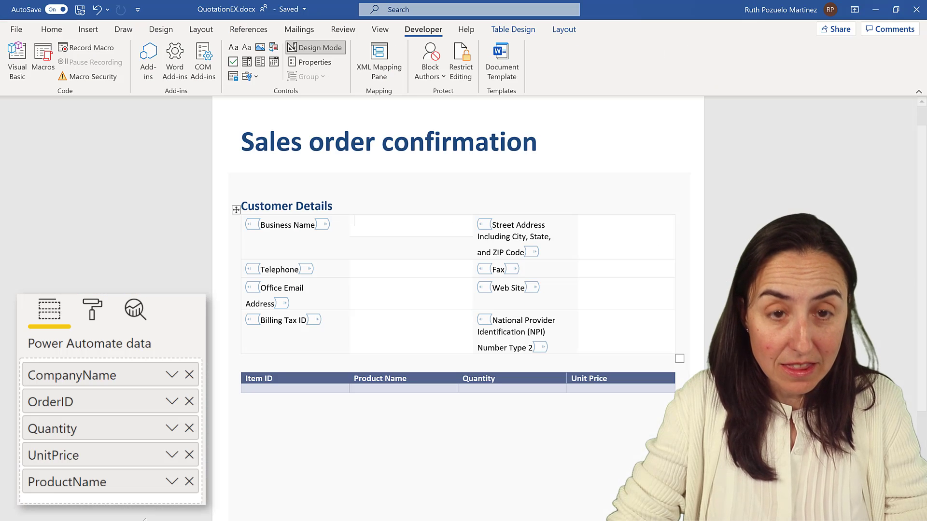
- Insert a plain text content control in the empty cell beside Business Name and title it CompanyName
click(271, 497)
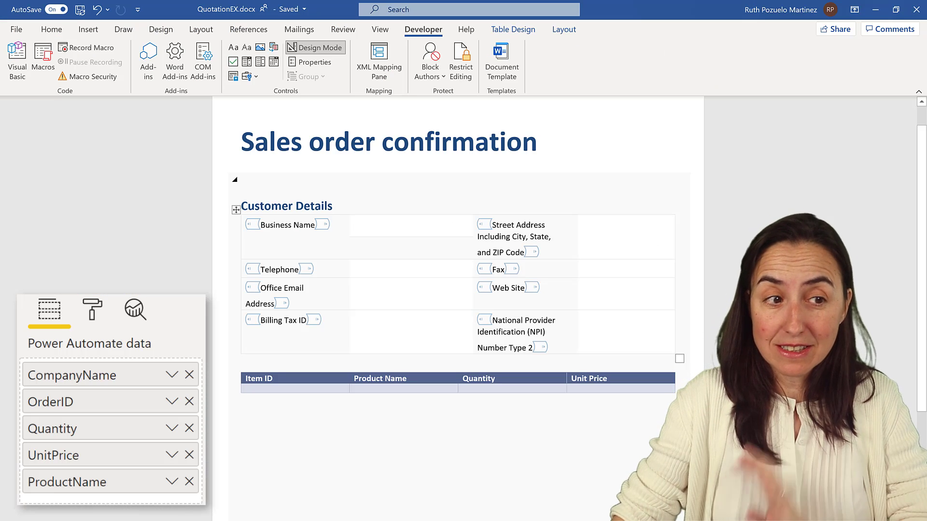
click(354, 221)
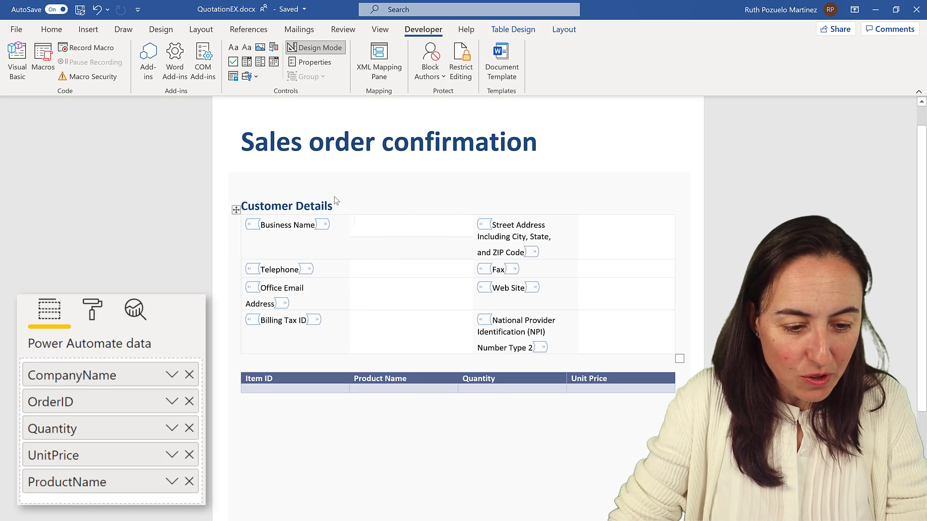
click(247, 50)
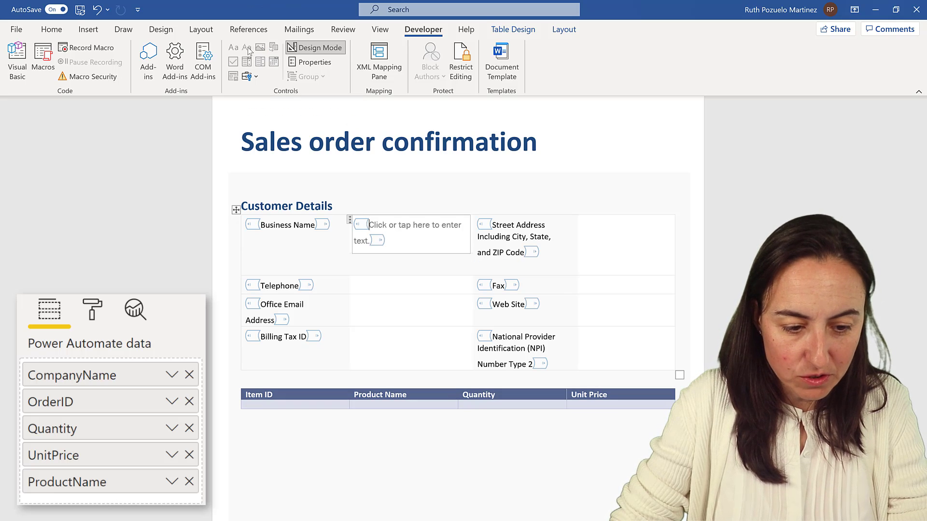
click(315, 63)
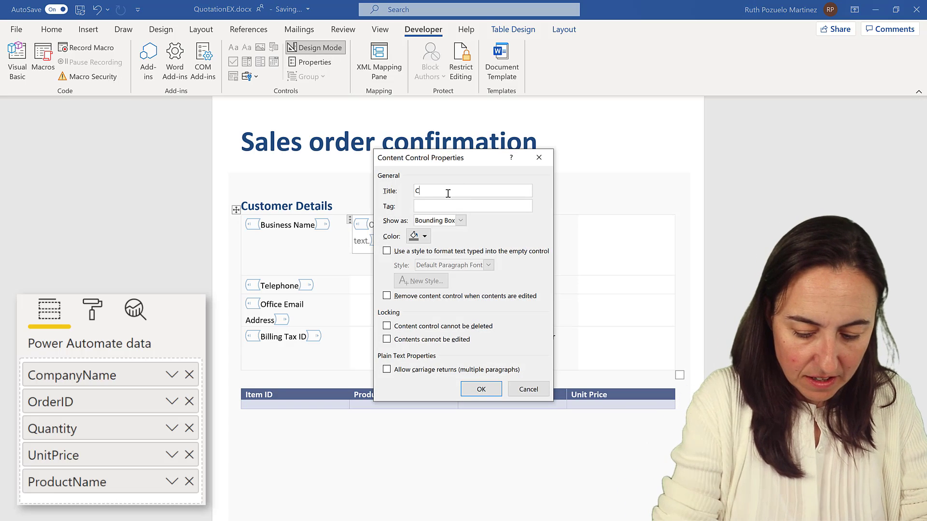
text(CompanyN)
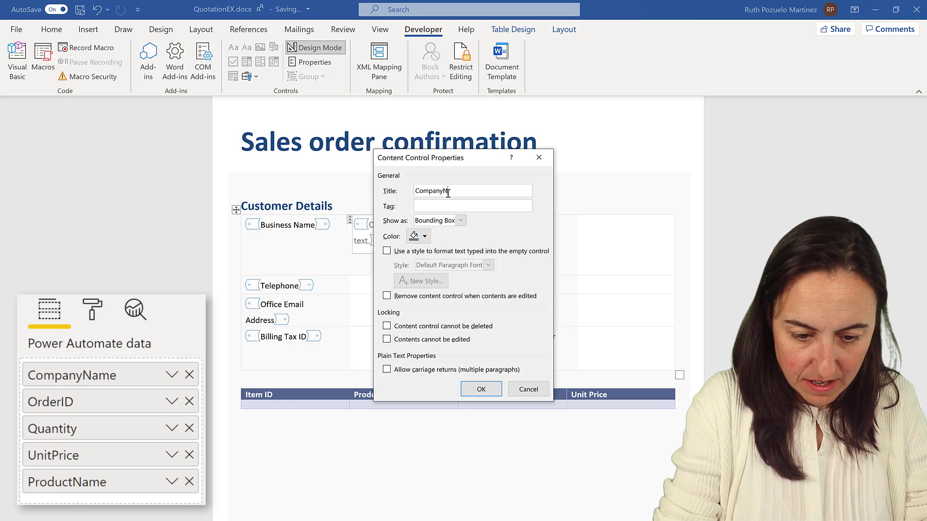
text(ame)
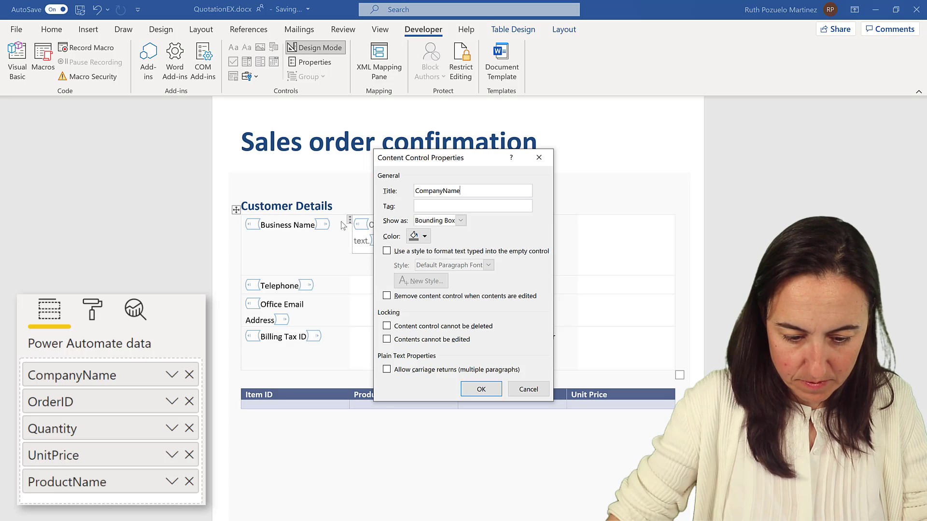
click(480, 389)
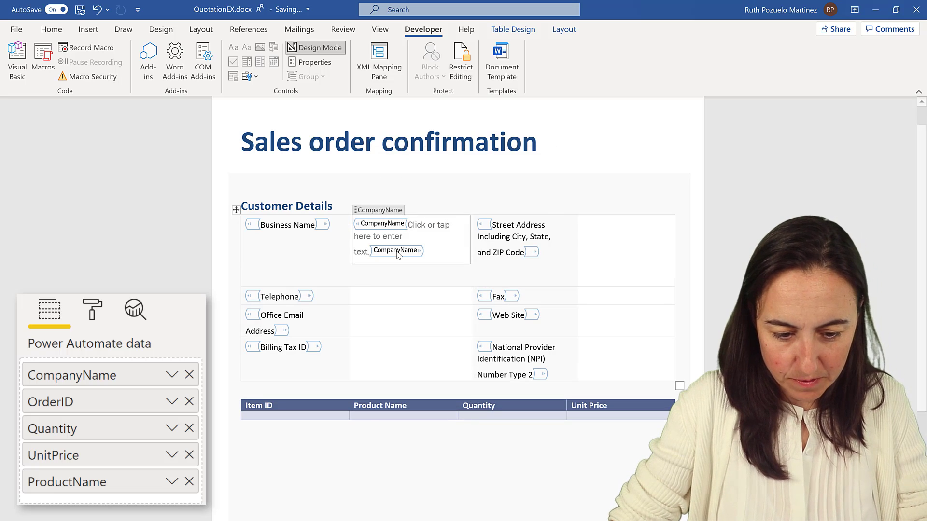
- Wrap the empty row of the item table in a repeating section content control titled OrderLineID
scroll(455, 356, down, 3)
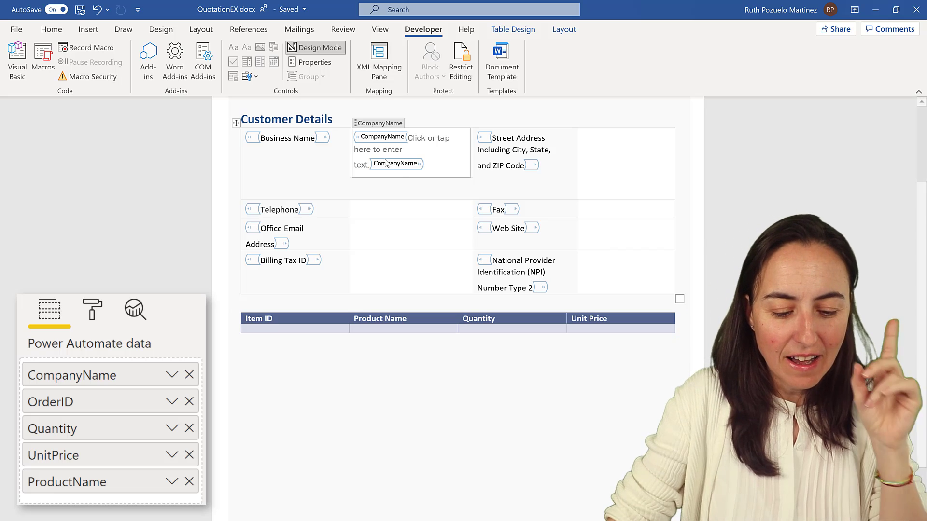
drag(268, 330, 571, 333)
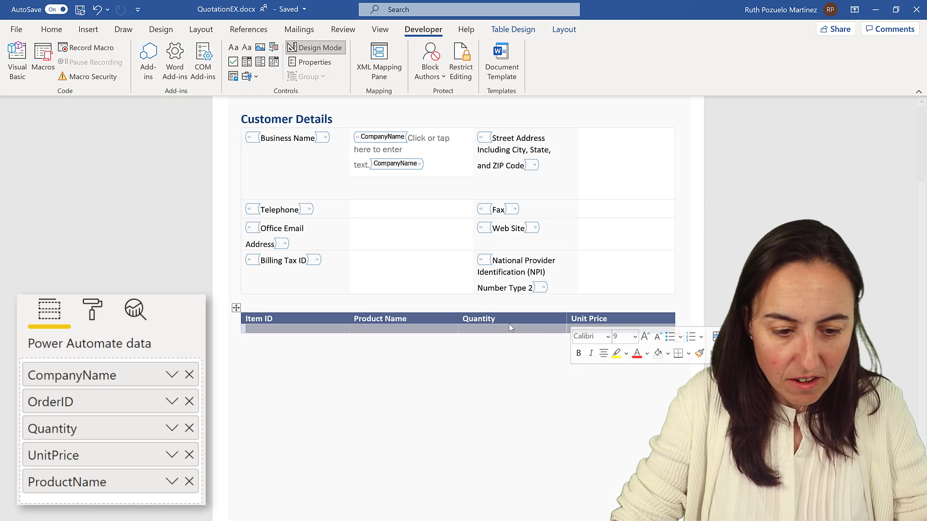
click(234, 77)
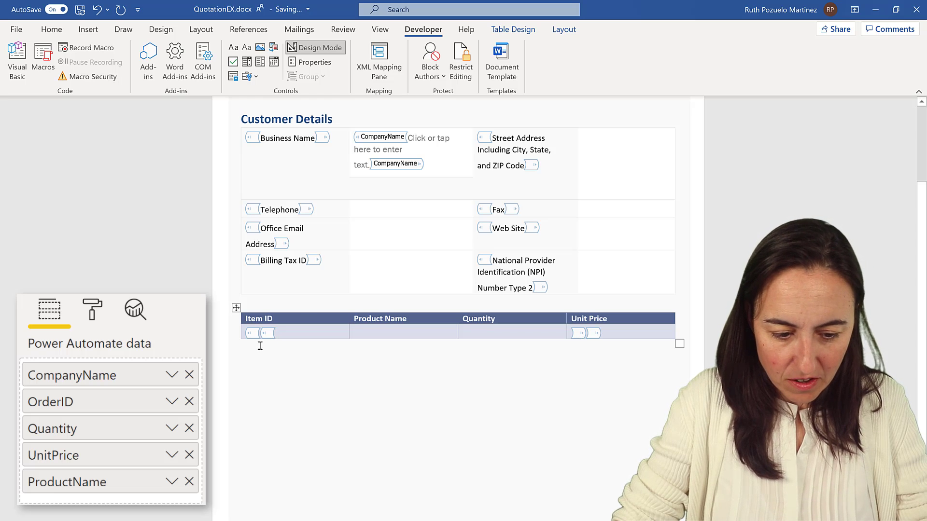
click(309, 63)
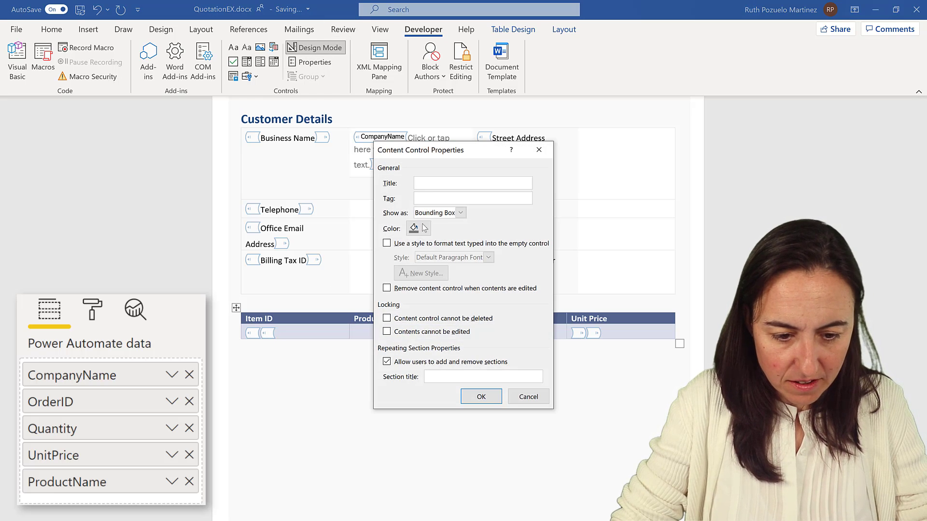
text(OrderLineID)
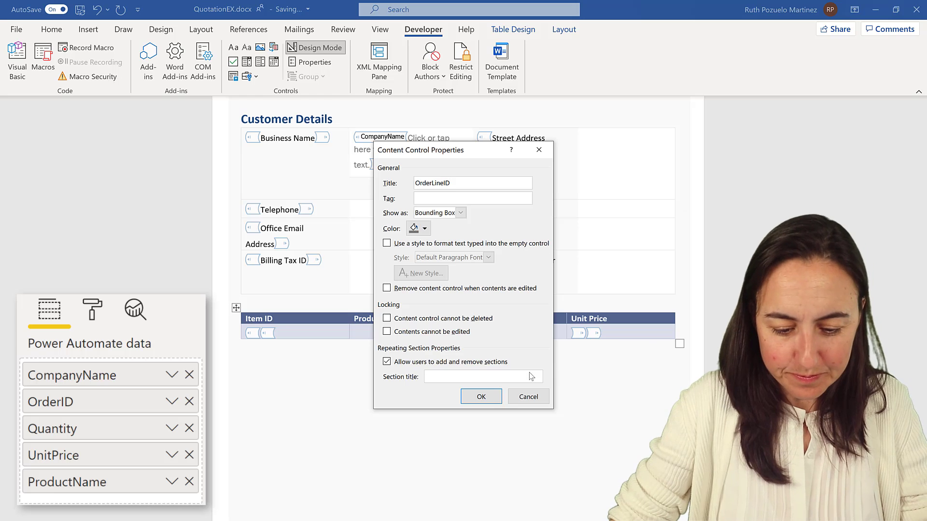
click(492, 403)
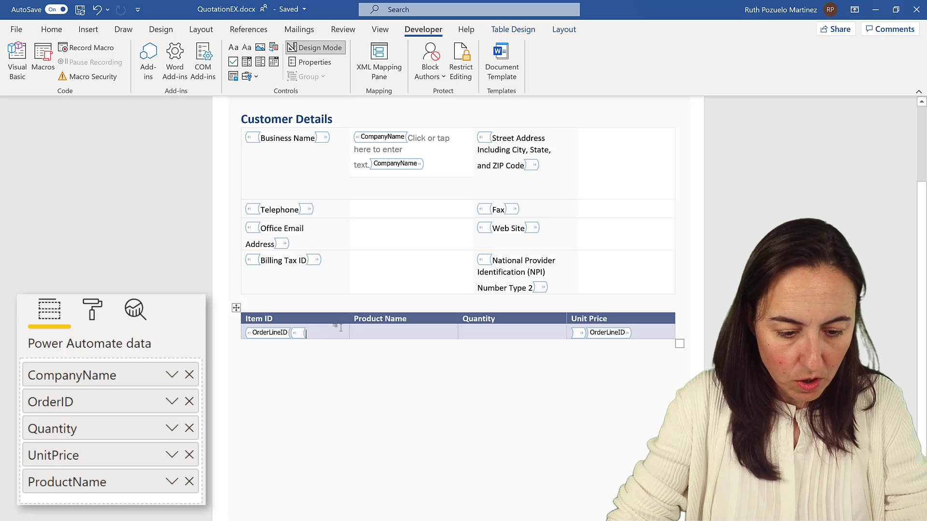
- Insert a plain text content control in the empty cell under Item ID and title it OrderID, matching the Power BI field name
click(247, 46)
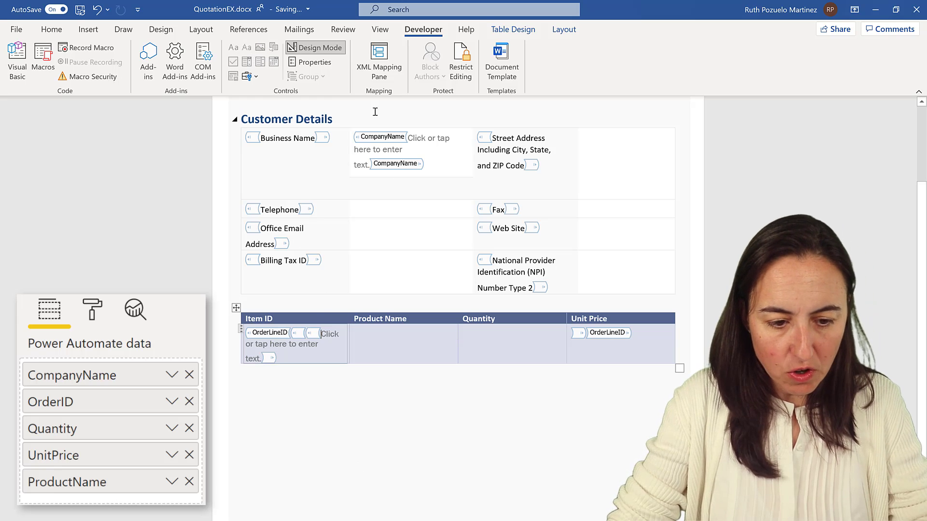
click(313, 62)
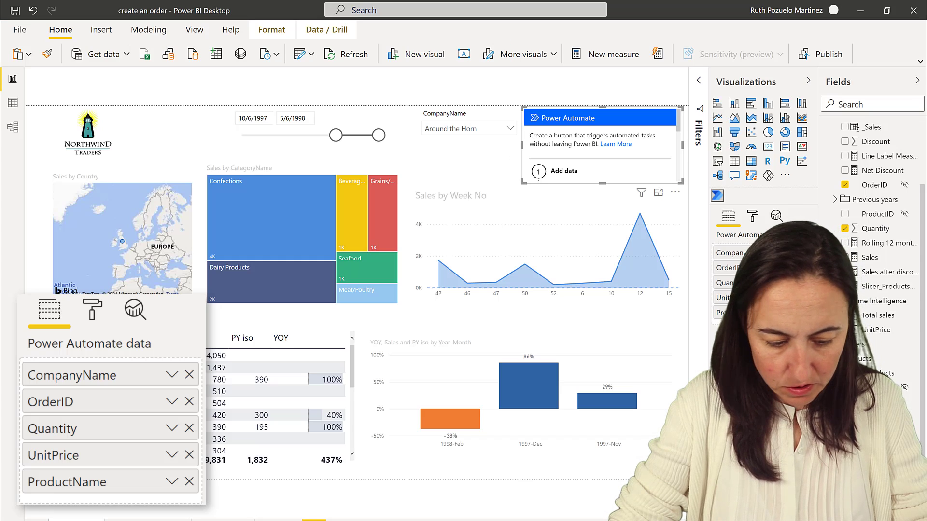
click(243, 488)
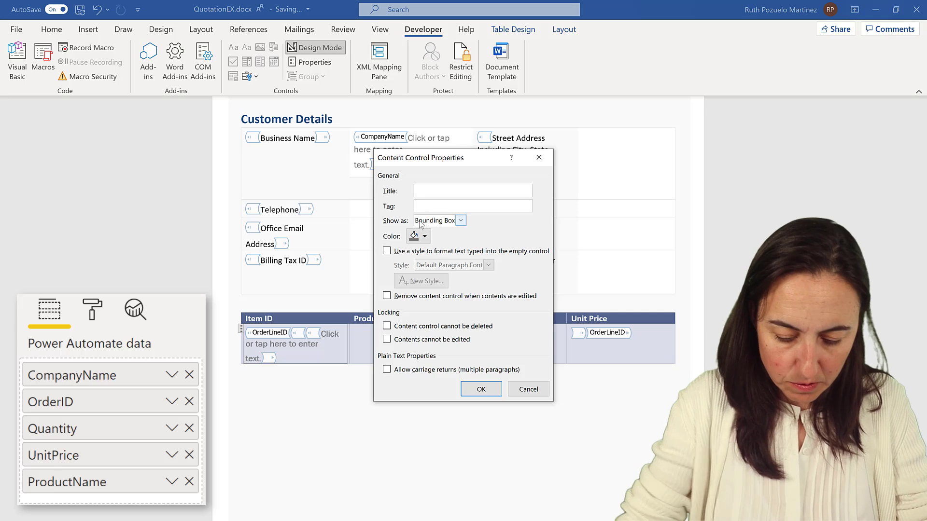
text(OrderID)
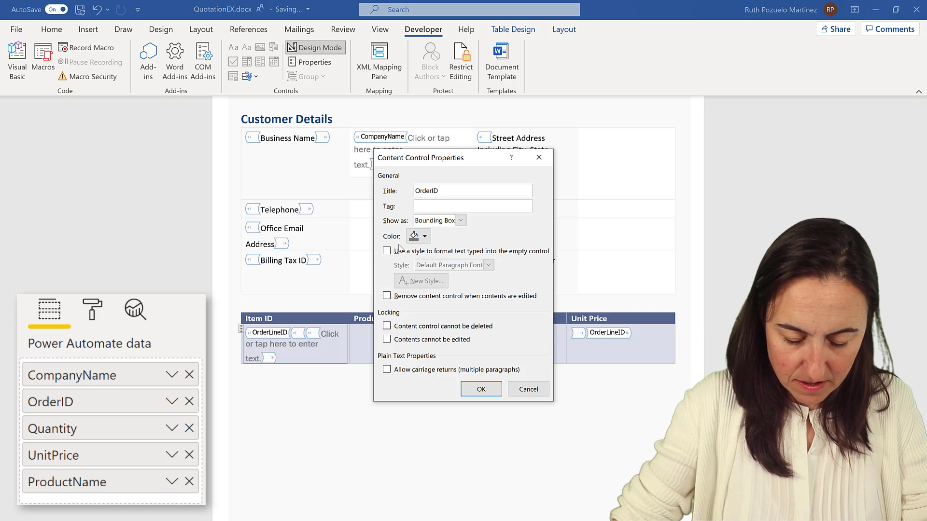
click(475, 391)
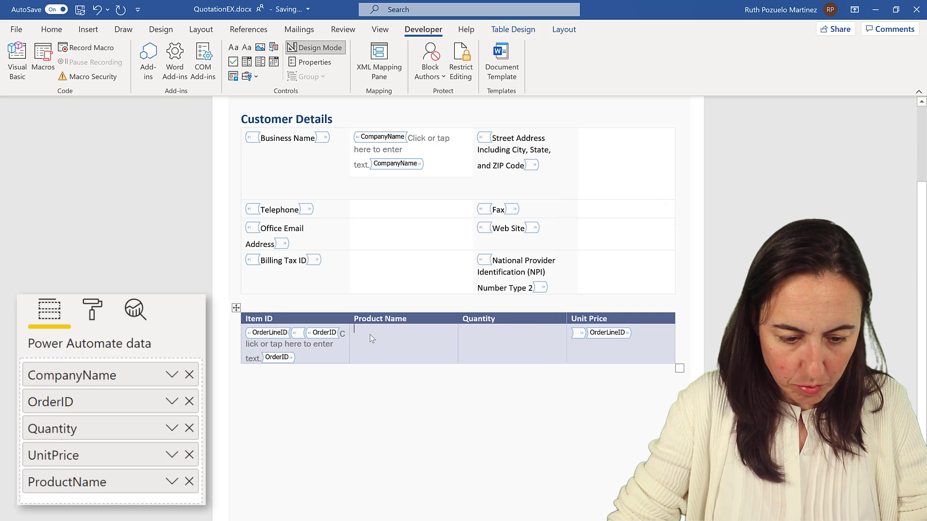
- Insert a plain text content control in the empty cell under Product Name and title it ProductName
click(248, 47)
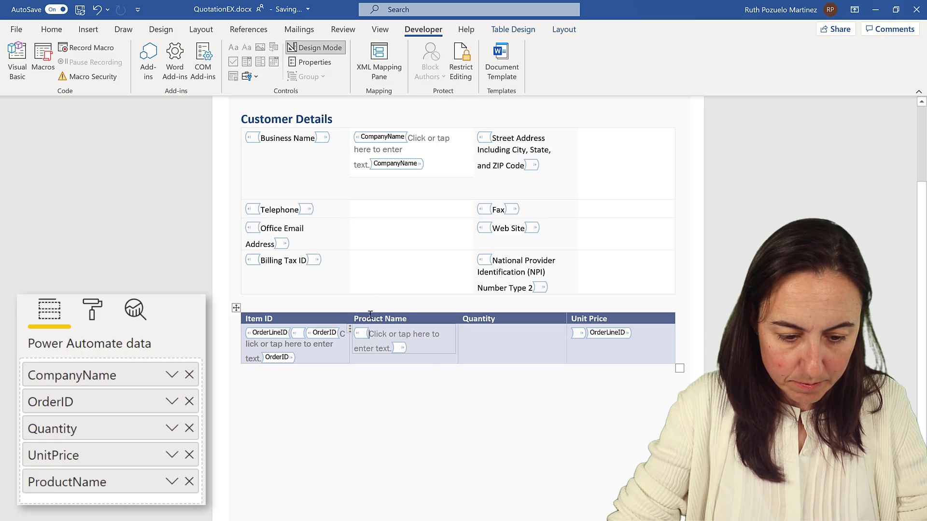
click(312, 62)
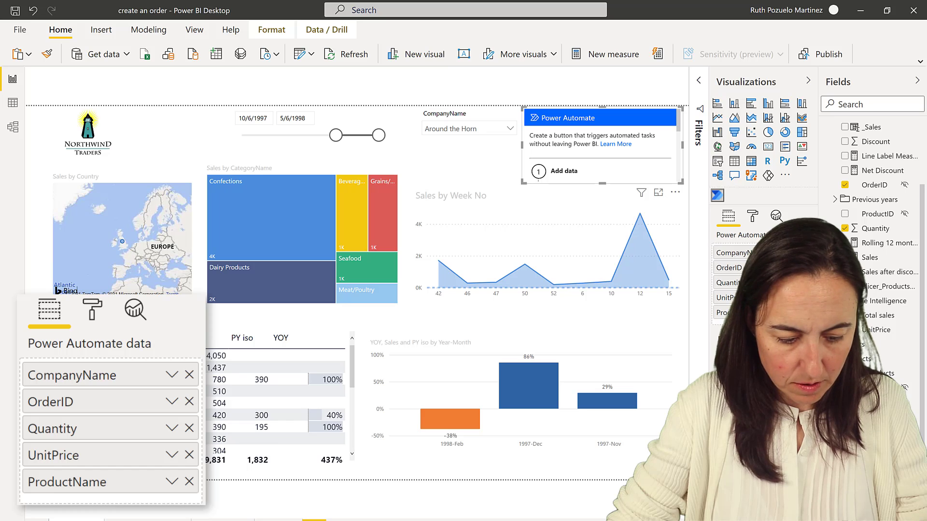
click(211, 459)
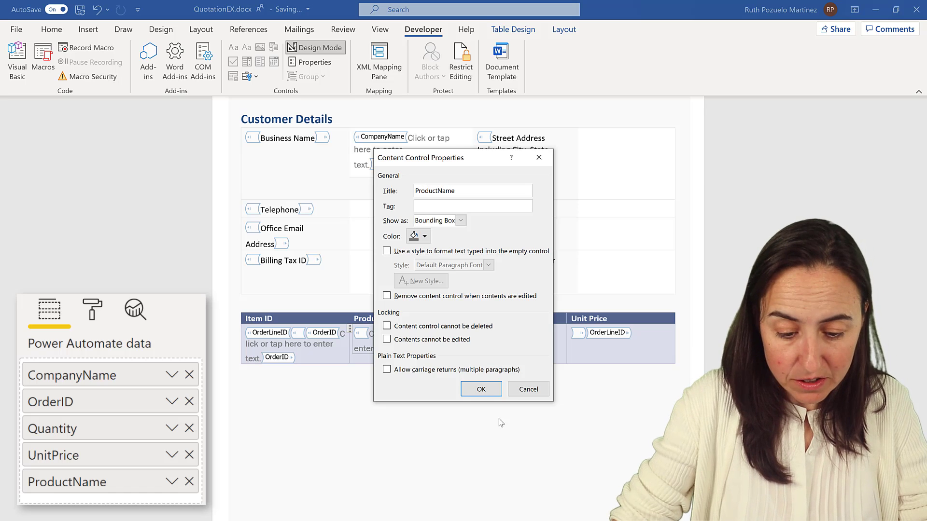
click(481, 389)
click(486, 332)
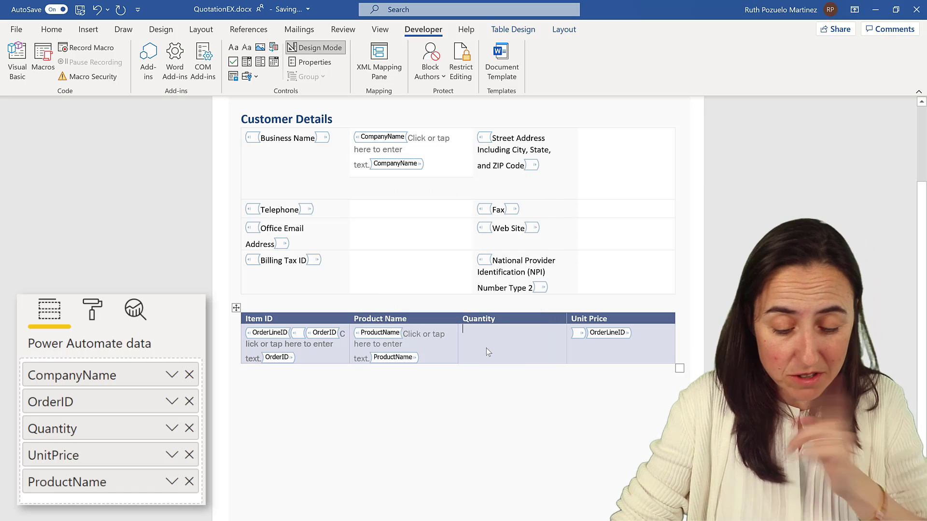
- Insert a plain text content control in the empty cell under Quantity and title it Quantity
click(246, 47)
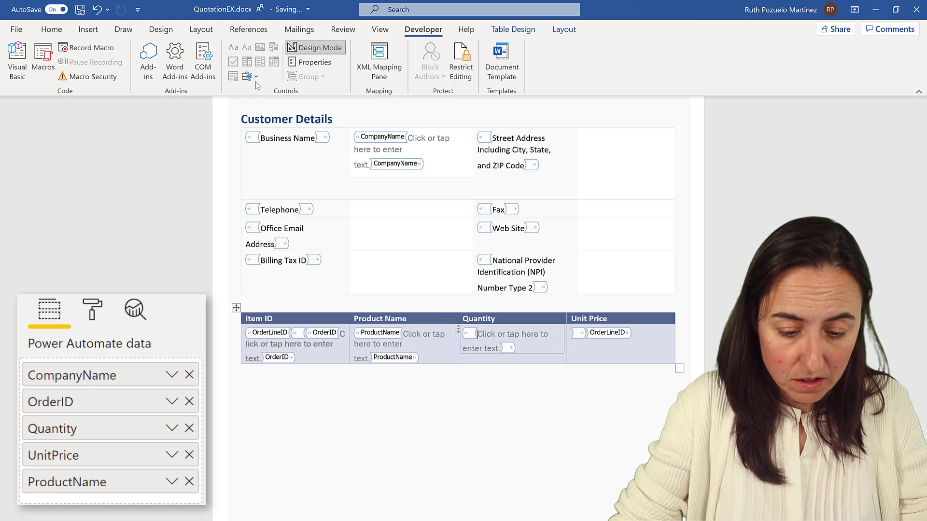
click(311, 62)
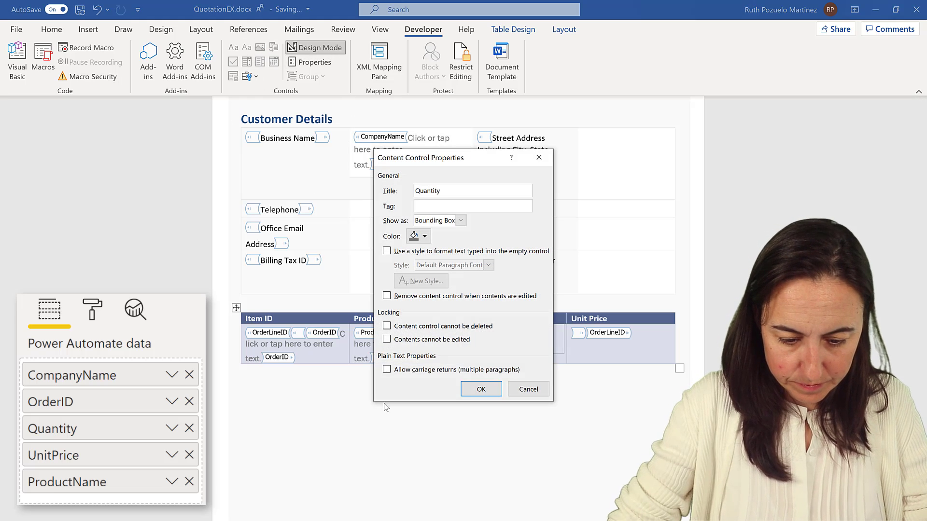
click(482, 390)
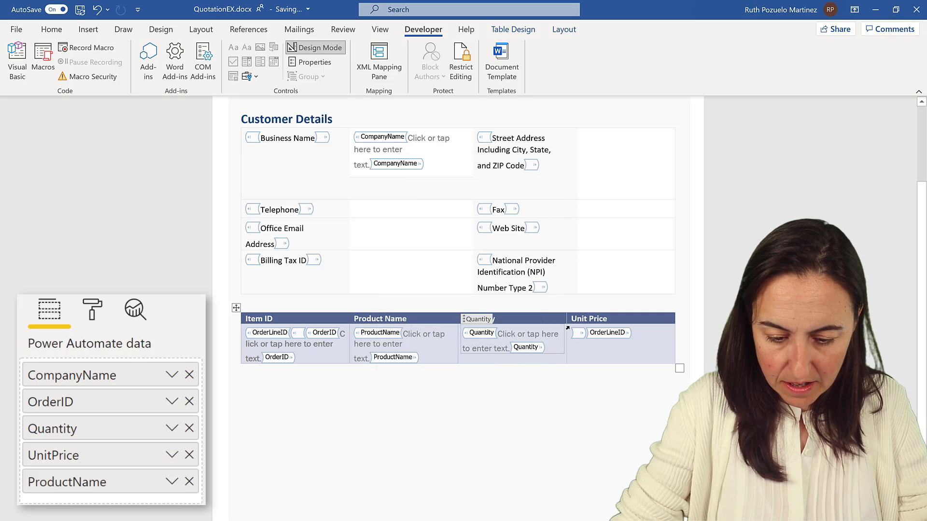
- Insert a plain text content control in the cell under Unit Price, inside the repeating section, and title it UnitPrice
click(574, 335)
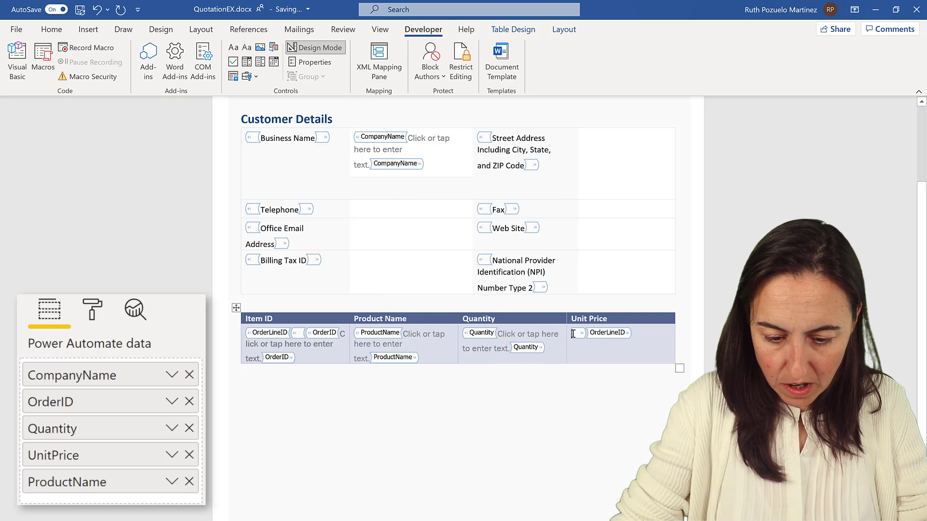
click(247, 47)
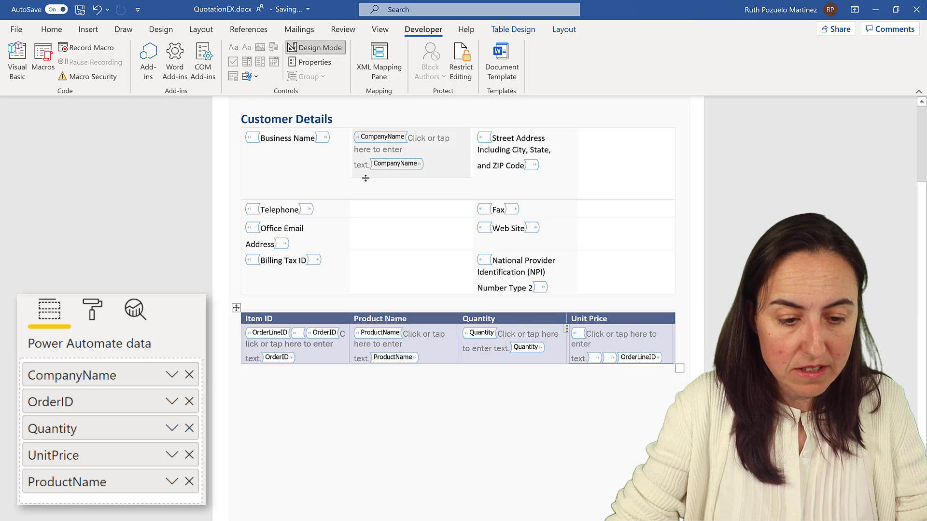
click(315, 61)
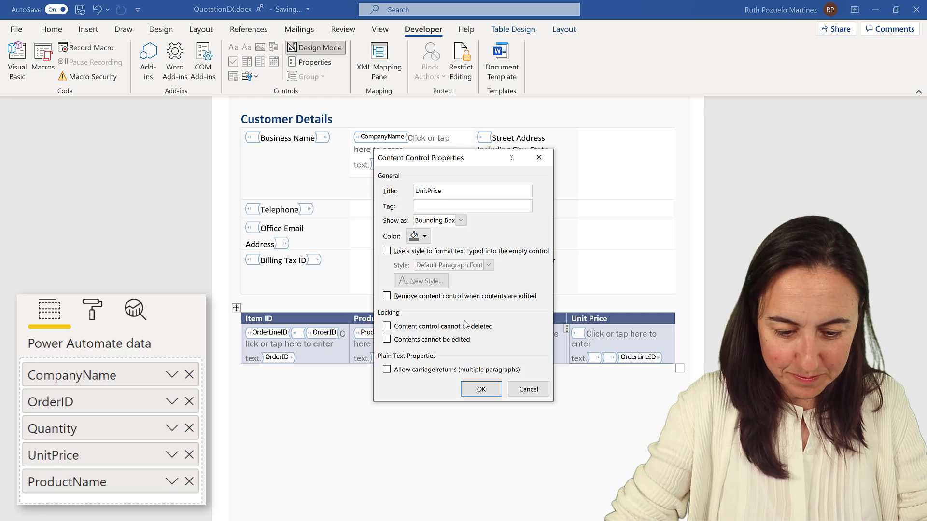
click(497, 394)
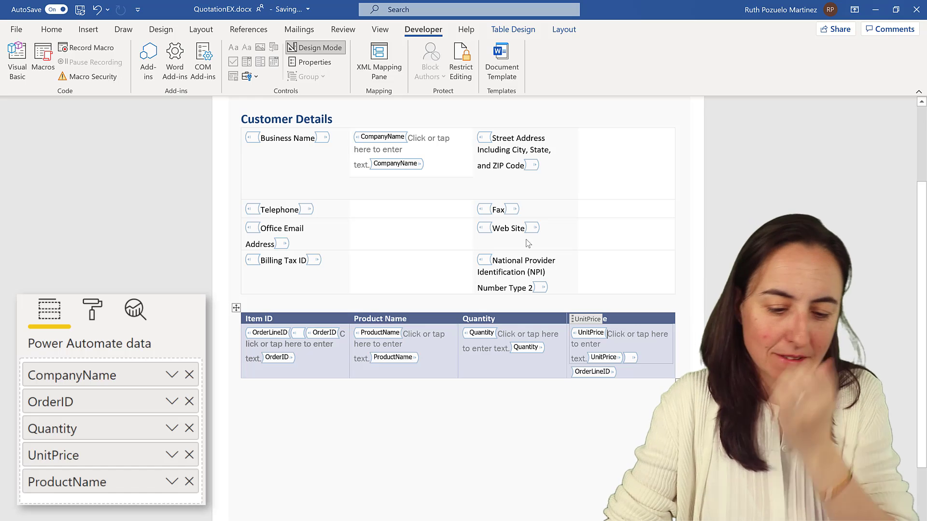
- Save the QuotationEX.docx template and check its file name and storage location
scroll(452, 404, up, 3)
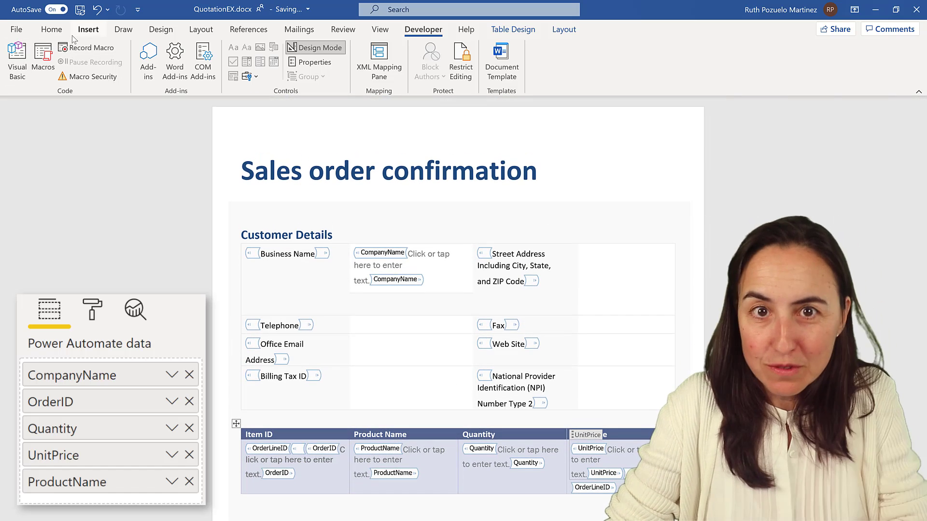
click(79, 12)
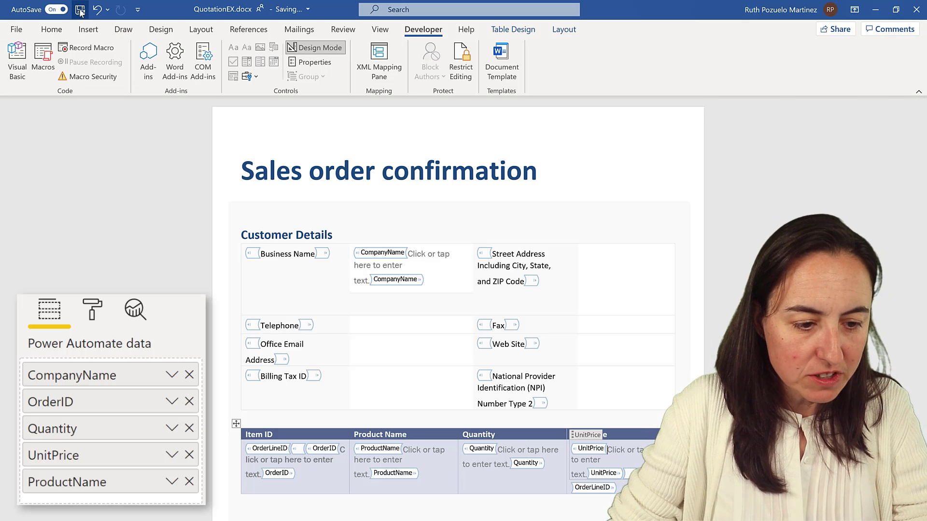
click(16, 30)
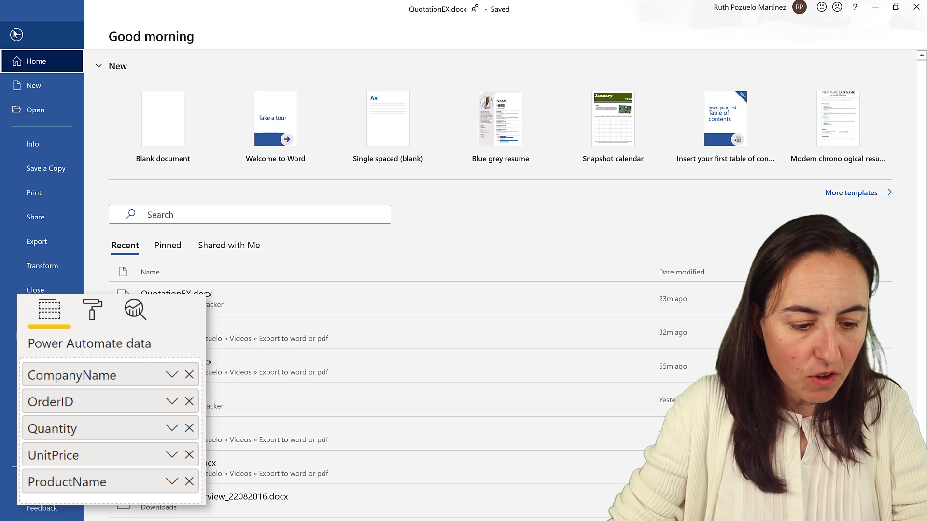
click(16, 35)
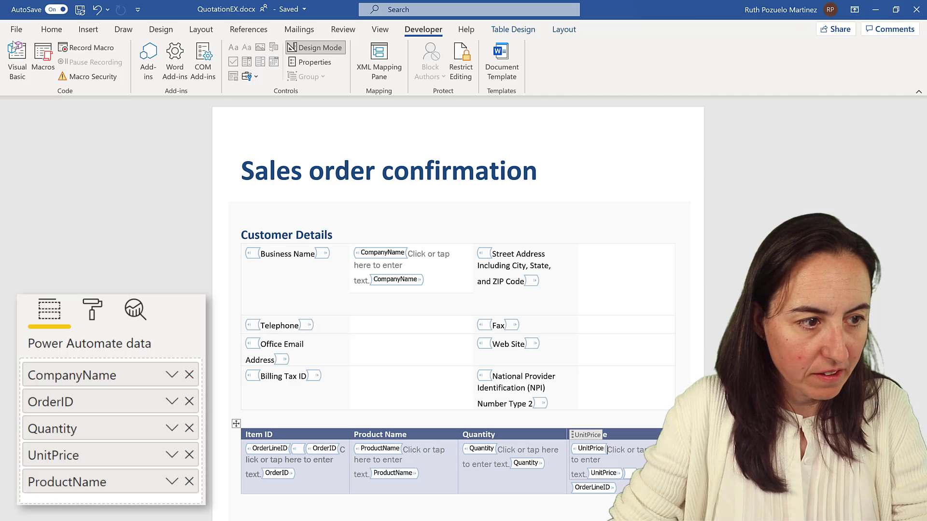
click(298, 12)
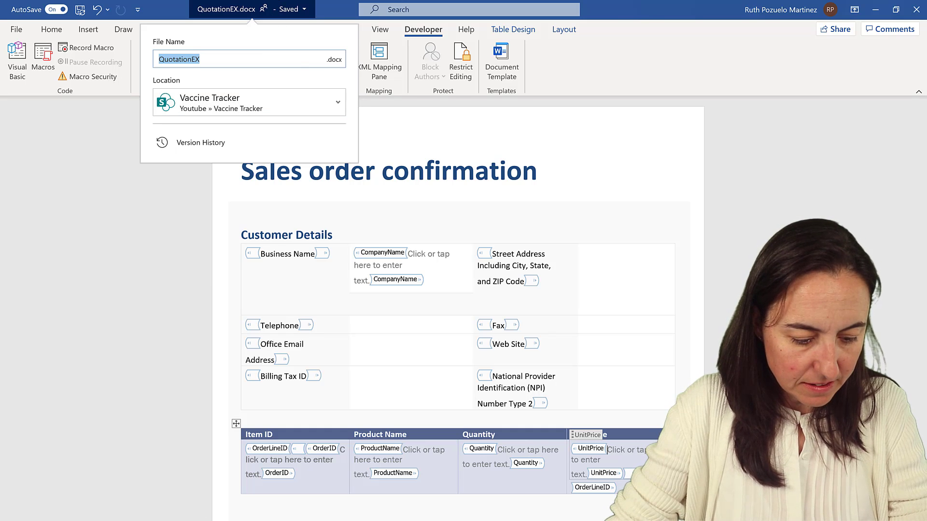
- Switch to the Vaccine Tracker folder in OneDrive, view QuotationEX.docx in Word for the web, and close it
click(113, 519)
click(162, 495)
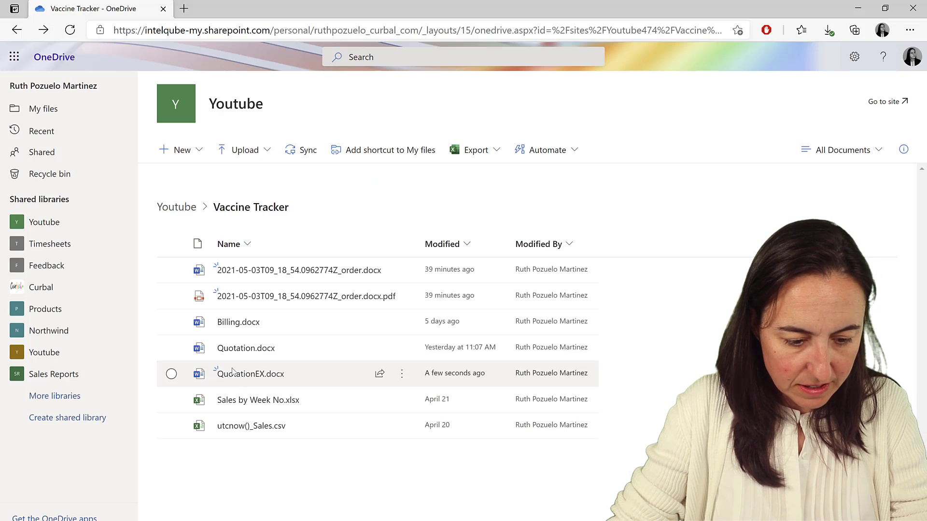
mouse_move(266, 380)
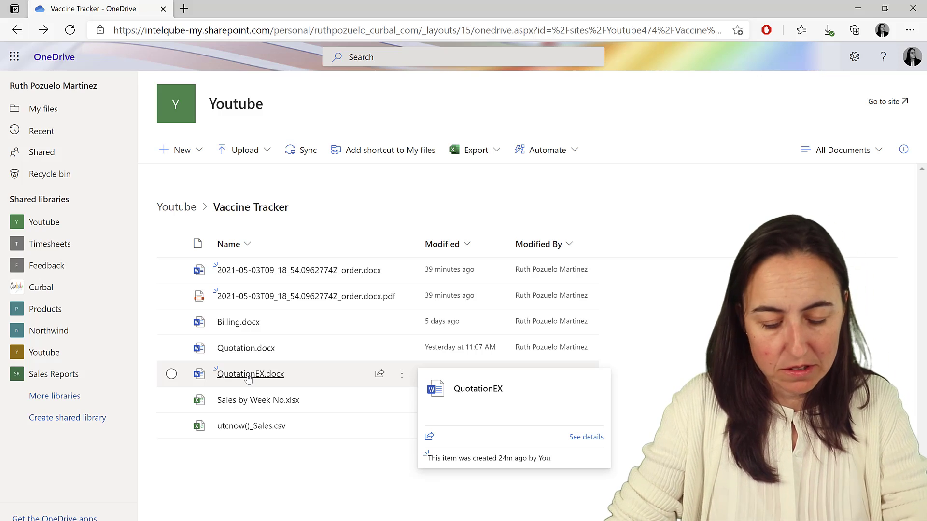
click(253, 374)
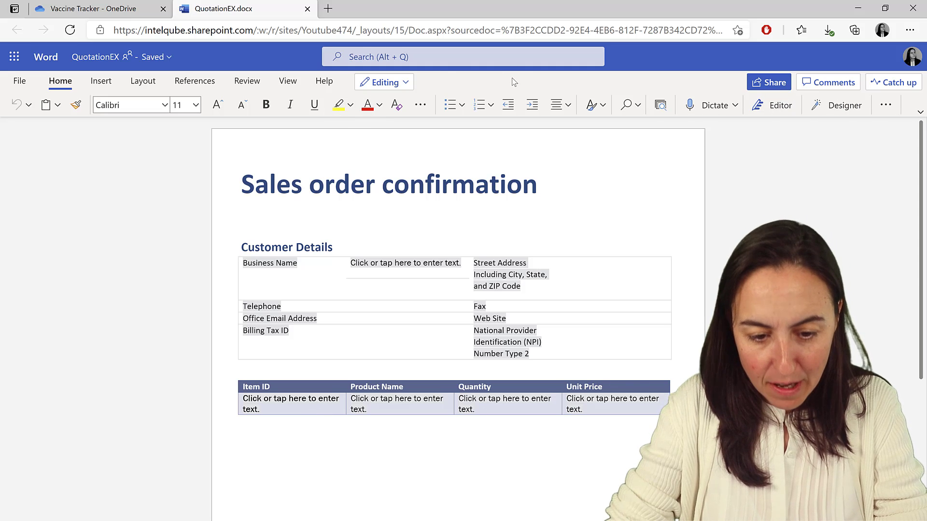
click(307, 10)
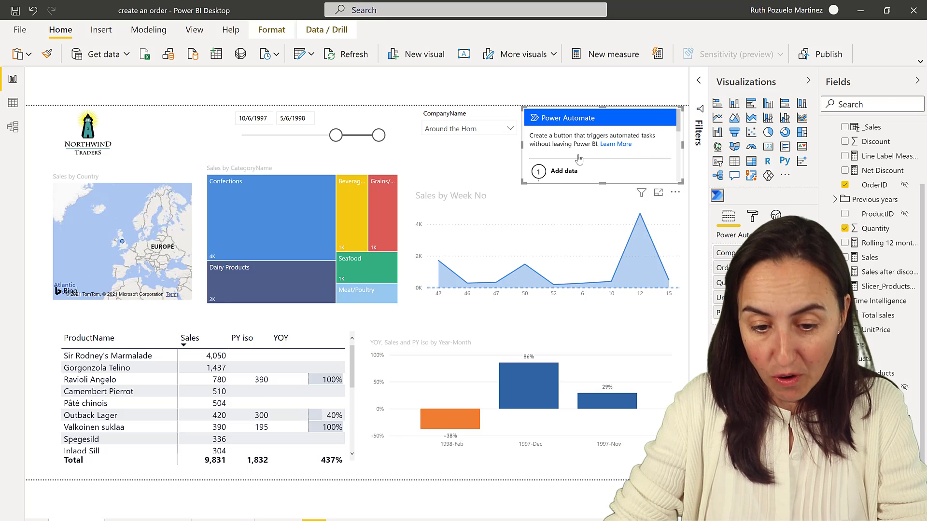
- Make the Power Automate visual on the Power BI report page taller and open it for editing
drag(582, 184, 581, 218)
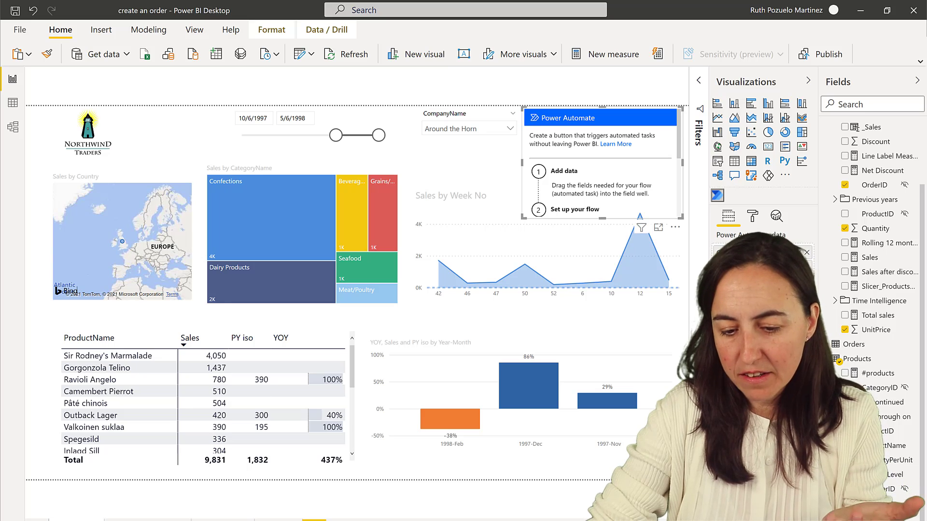
click(675, 228)
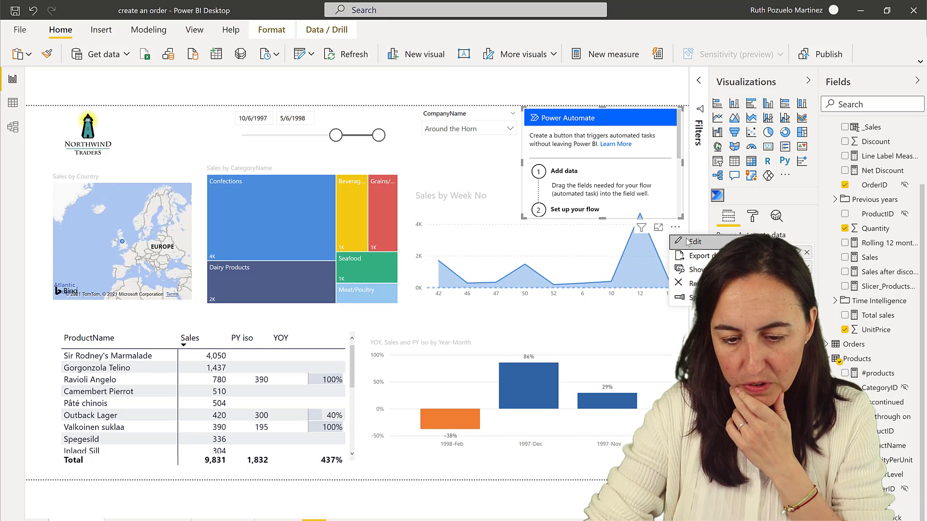
scroll(603, 181, down, 4)
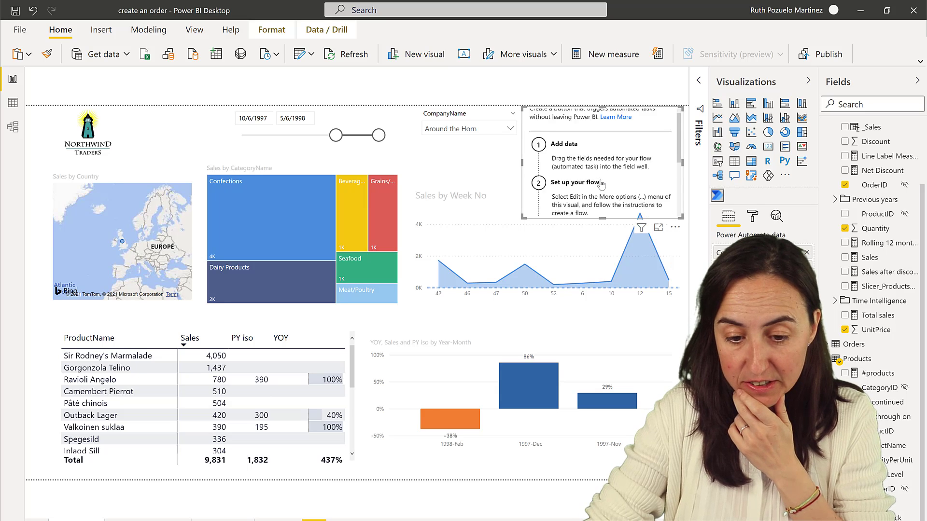
click(676, 227)
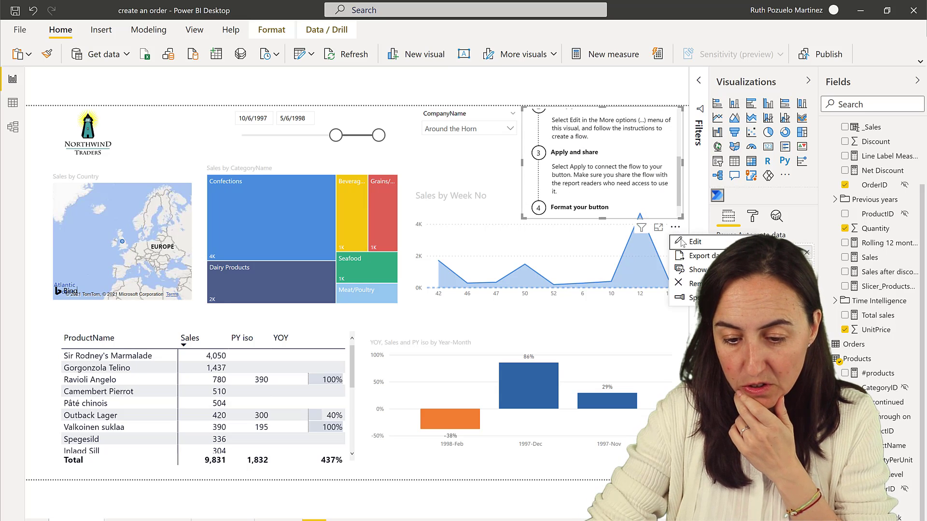
click(681, 247)
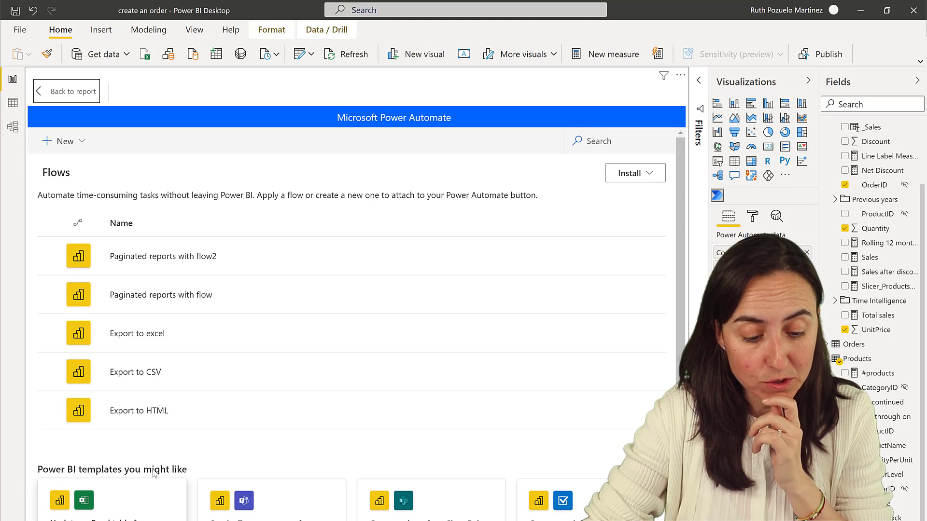
- Create a flow from the Update an Excel table from Power BI template and delete its Update a row action
scroll(157, 469, down, 1)
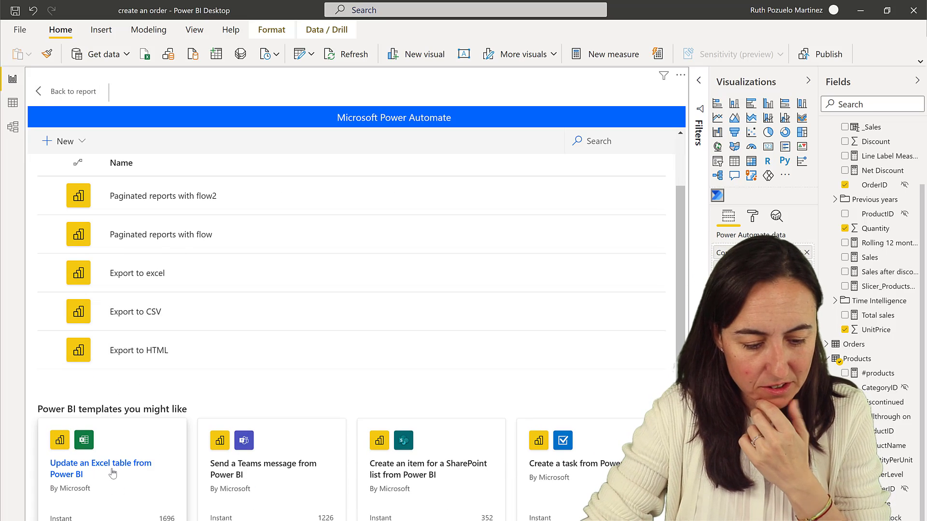
click(113, 472)
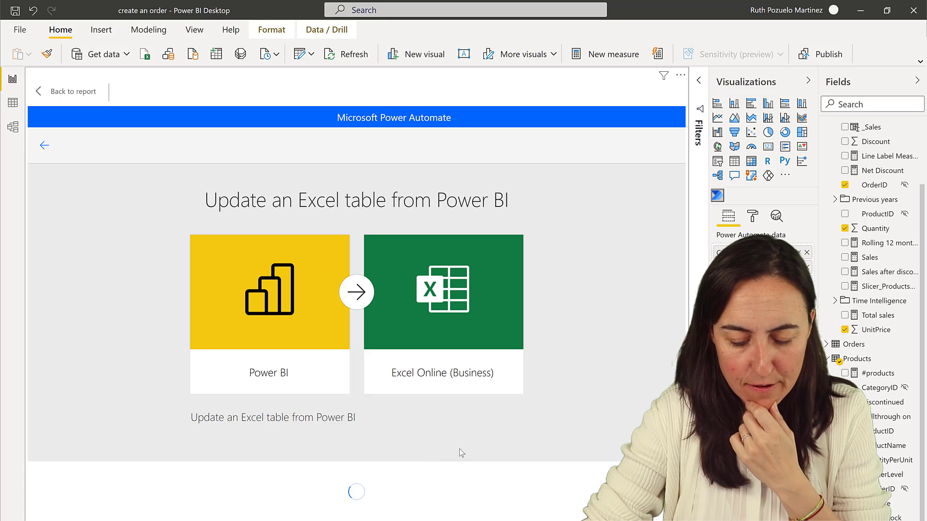
scroll(459, 451, down, 1)
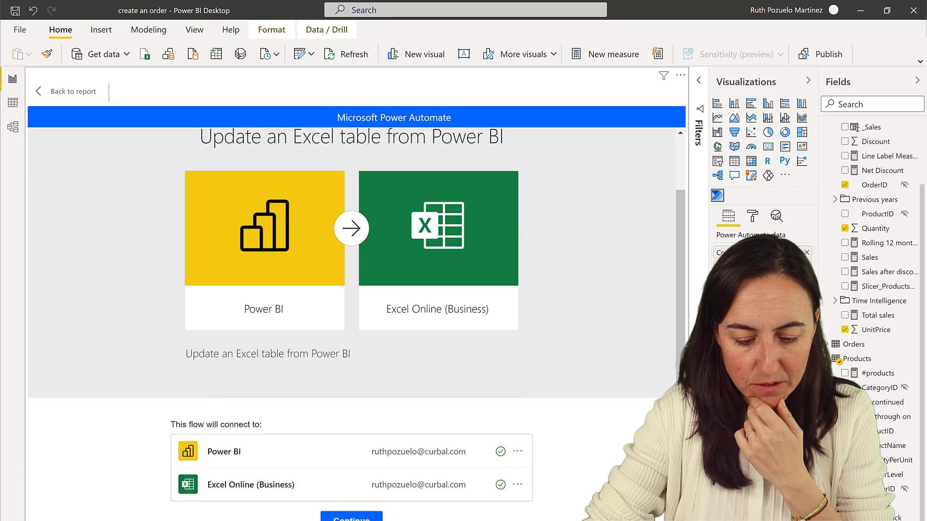
click(351, 517)
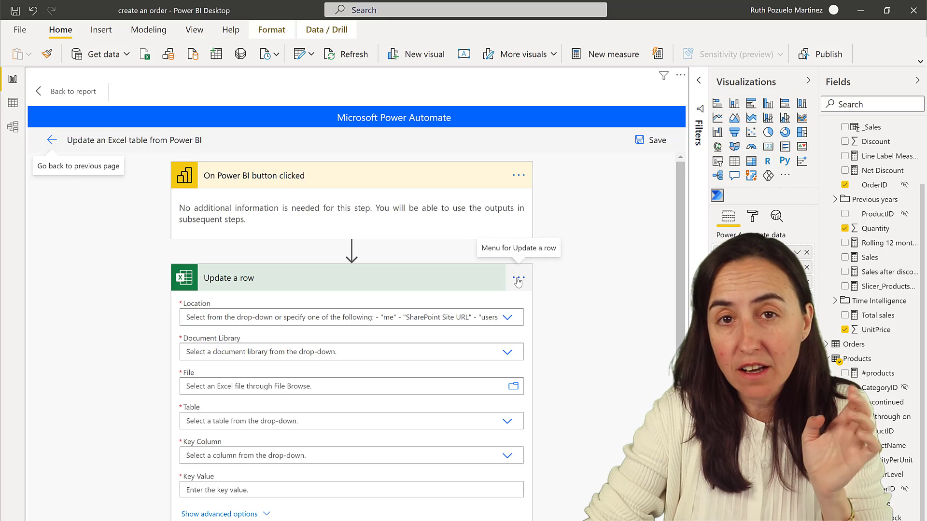
click(518, 280)
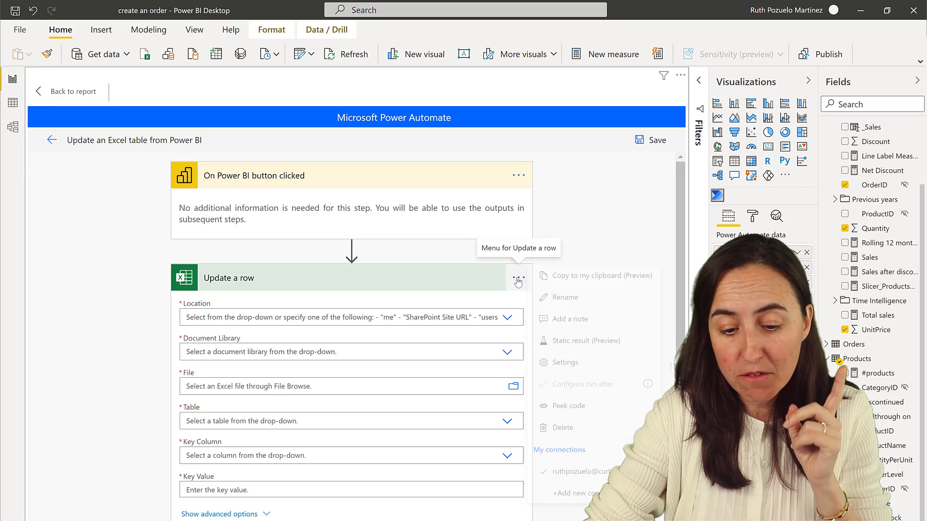
click(593, 429)
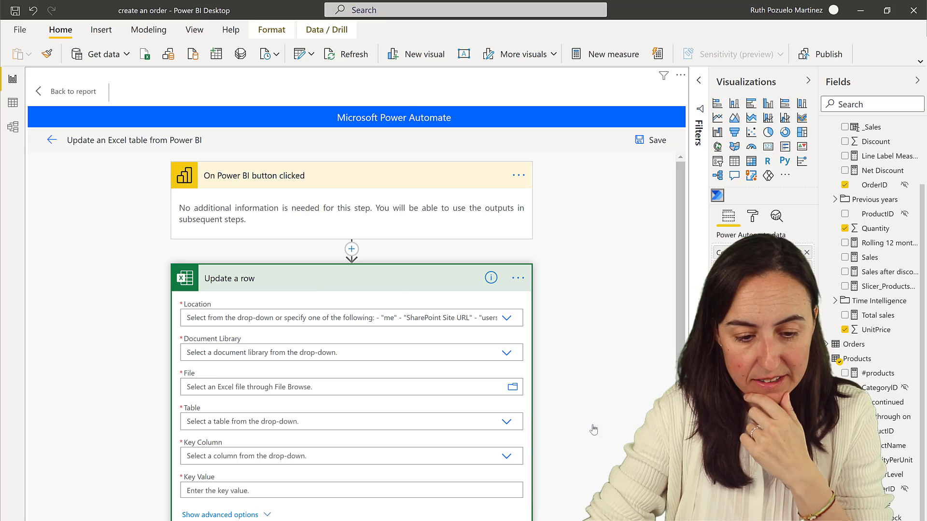
- Search the actions for "variable" and add an Initialize variable action after the Power BI button trigger
click(314, 277)
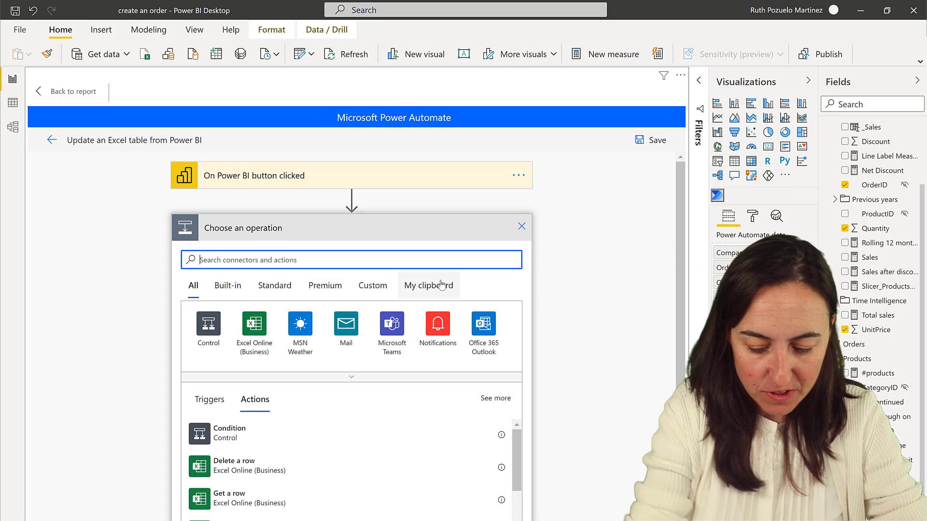
text(in)
key(BackSpace)
key(BackSpace)
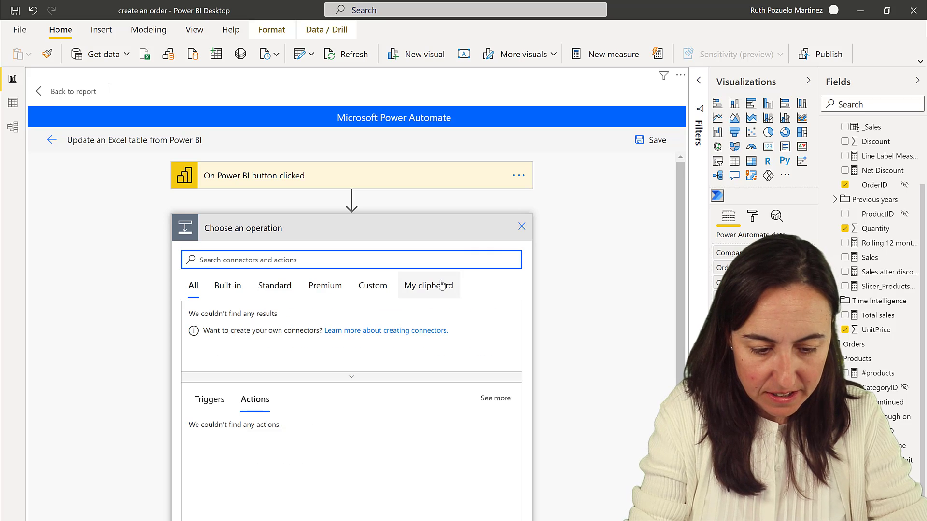
text(variable)
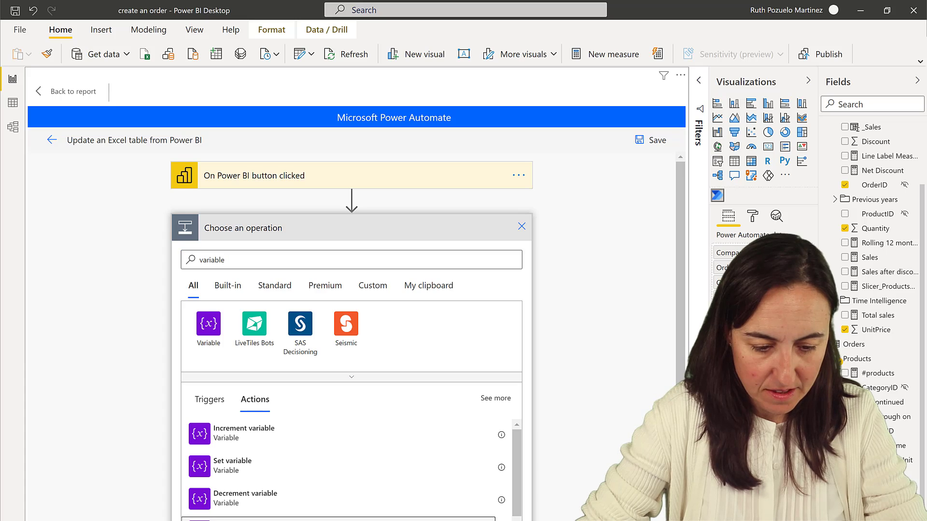
click(231, 519)
- Name the initialized variable VAROrderIDLine and set its type to Array, leaving the initial value empty
click(260, 308)
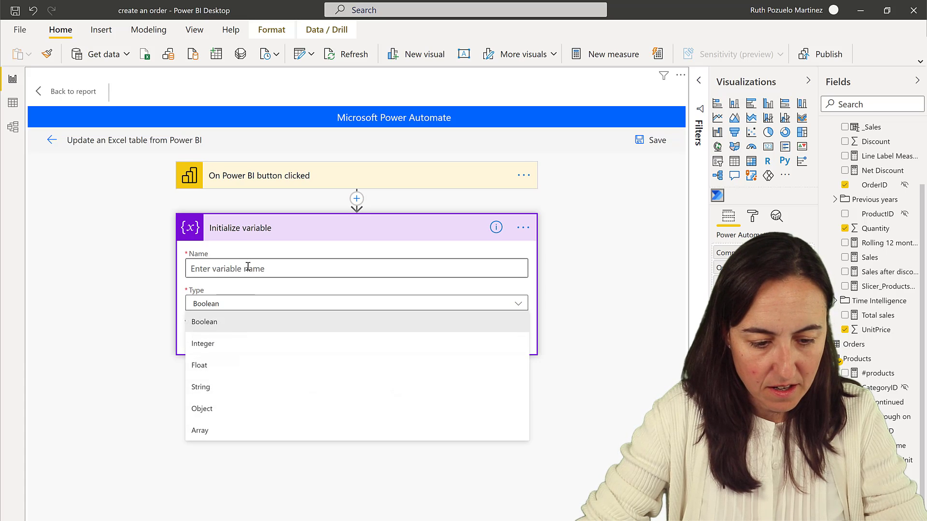
click(255, 269)
text(VAR )
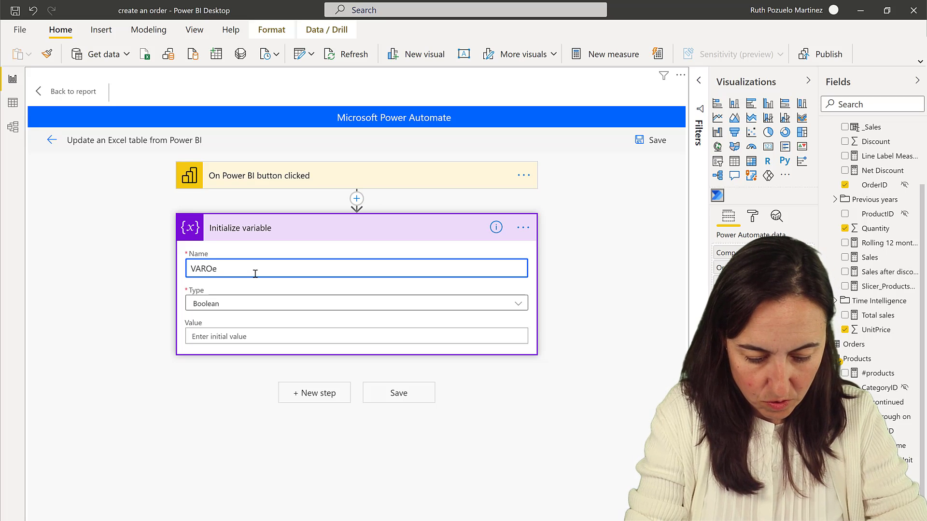
text(rderIDLine)
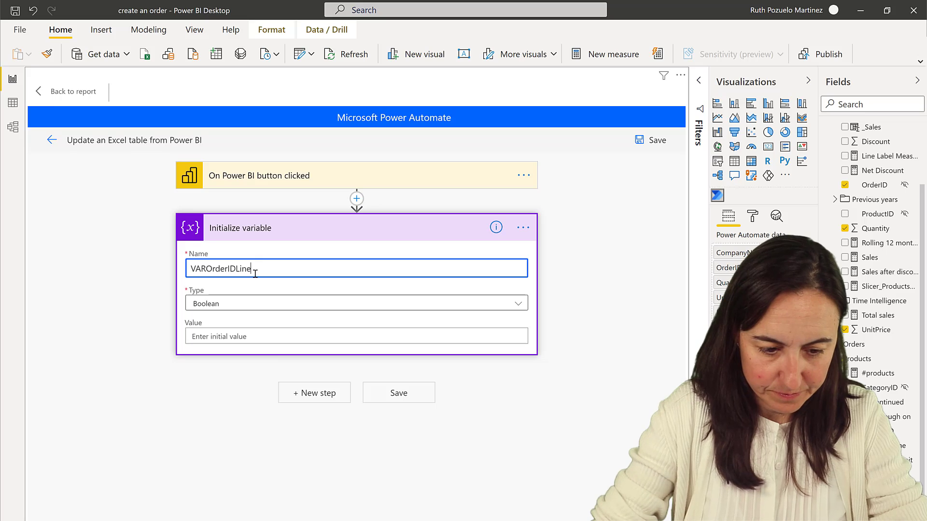
click(249, 305)
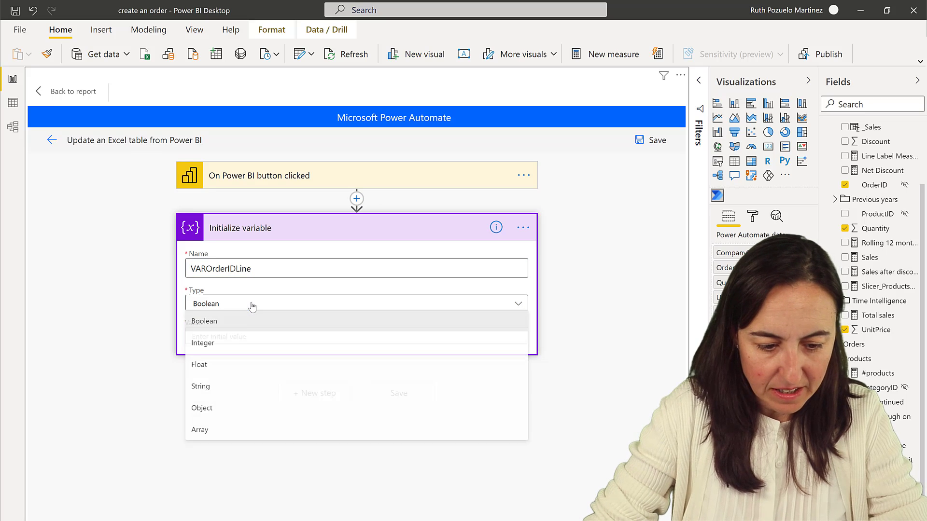
click(229, 435)
click(241, 336)
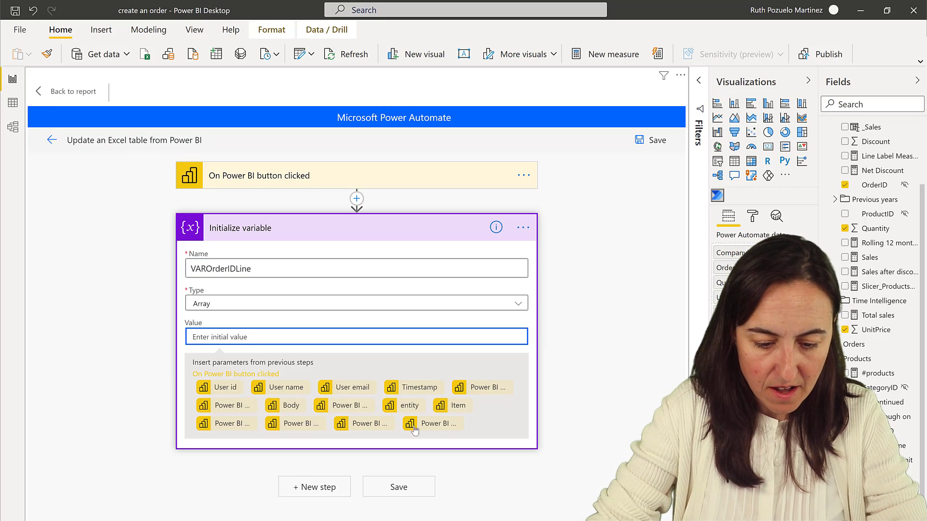
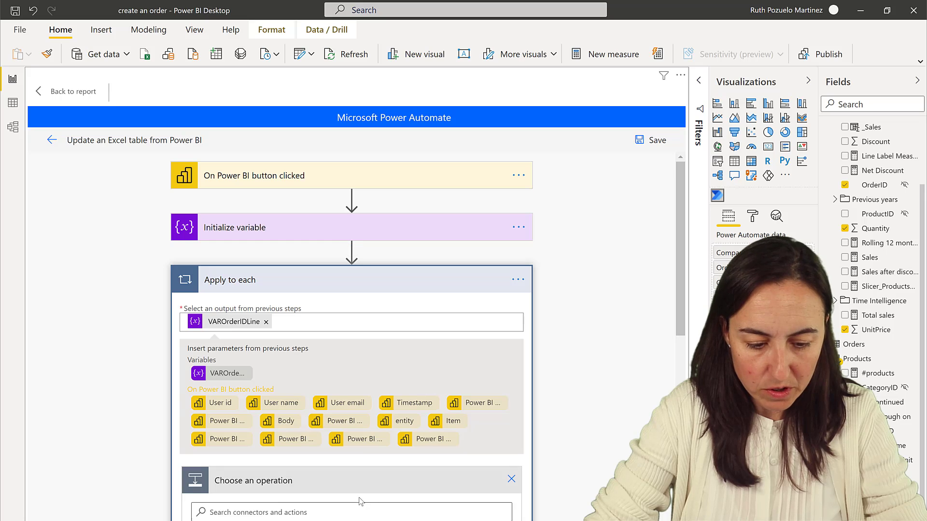
- Search for "append", add an Append to array variable action inside the Apply to each loop, and select VAROrderIDLine as its variable
text(app)
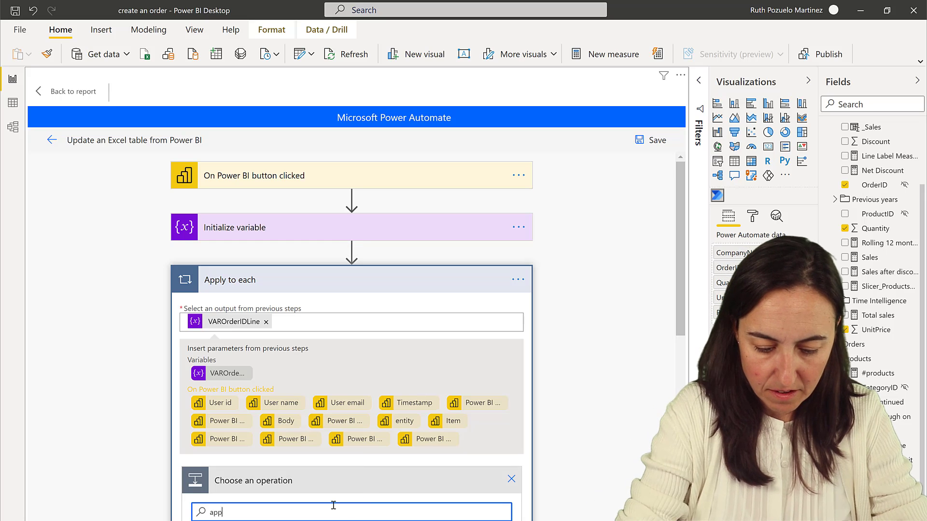
text(end)
scroll(348, 458, down, 5)
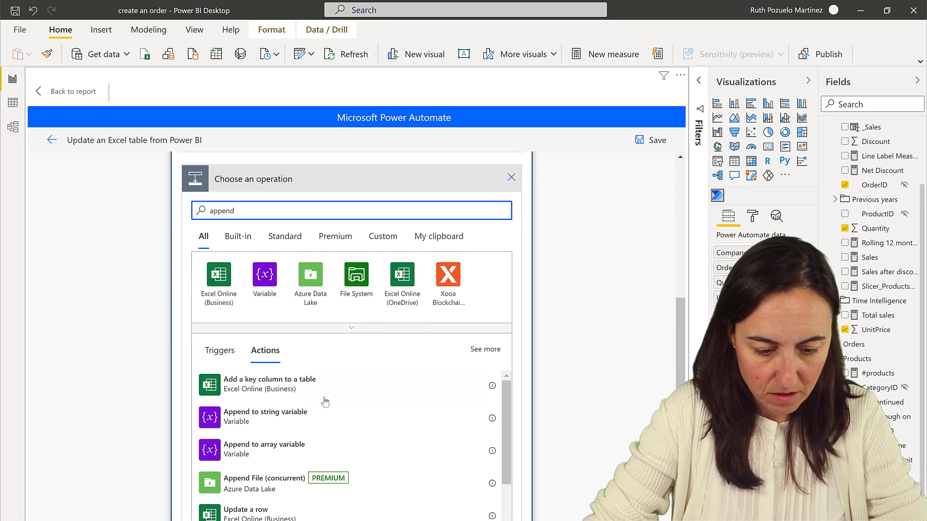
click(271, 451)
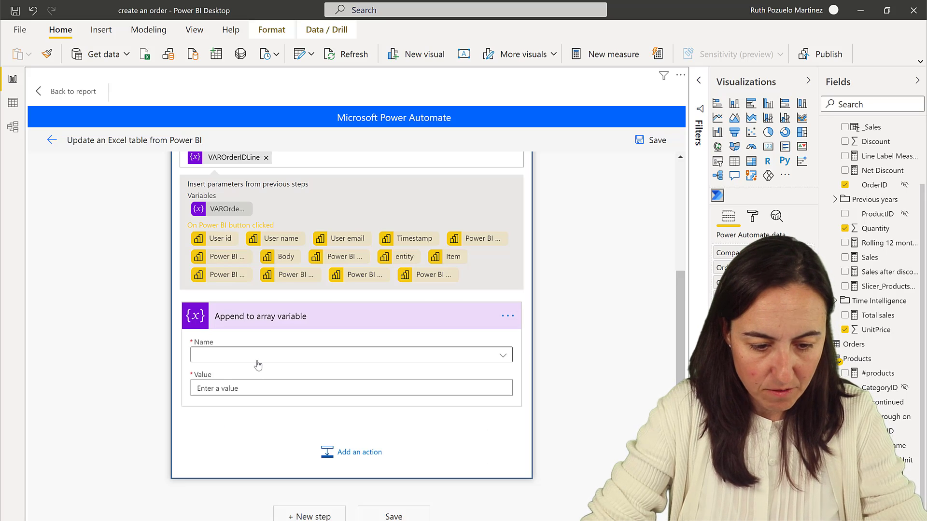
click(237, 357)
click(236, 356)
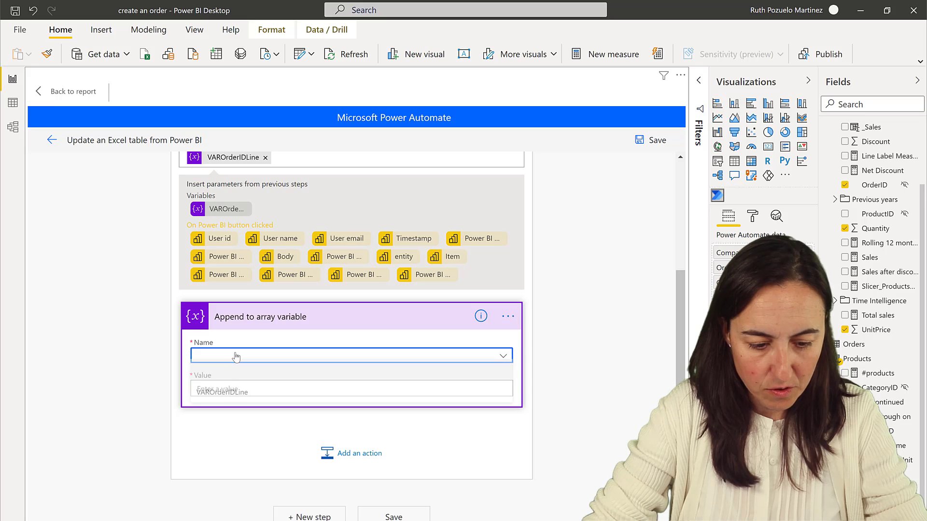
click(232, 398)
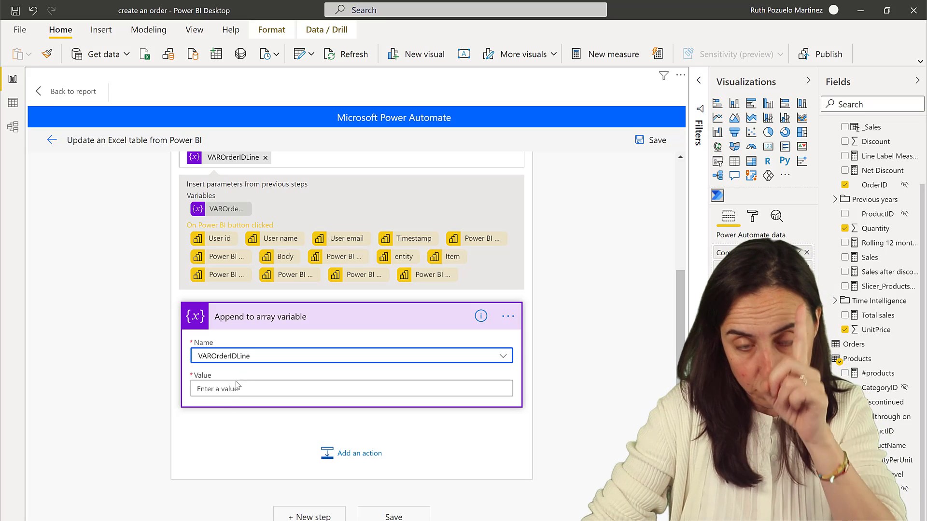
- Set the appended value to a JSON object mapping "OrderID", "ProductName", "Quantity" and "UnitPrice" to the matching Power BI dynamic fields
click(235, 389)
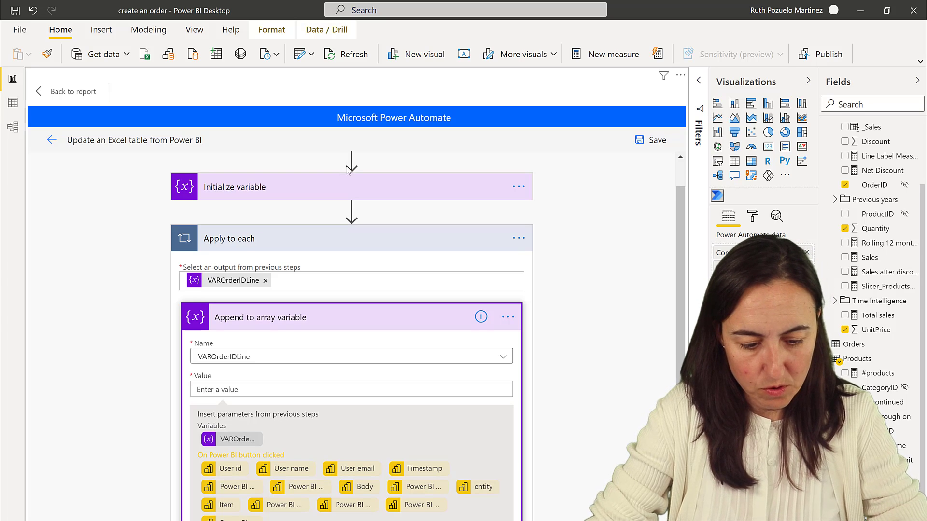
click(287, 389)
text({ "OrderID": OrderID, "ProductName": ProductName, "Quantity": Quantity, "UnitPrice": UnitPrice })
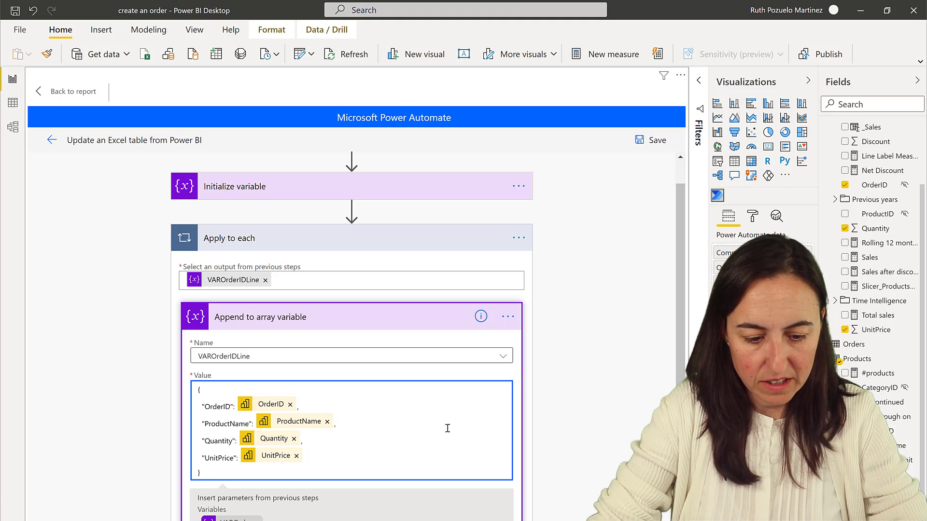
scroll(577, 432, down, 2)
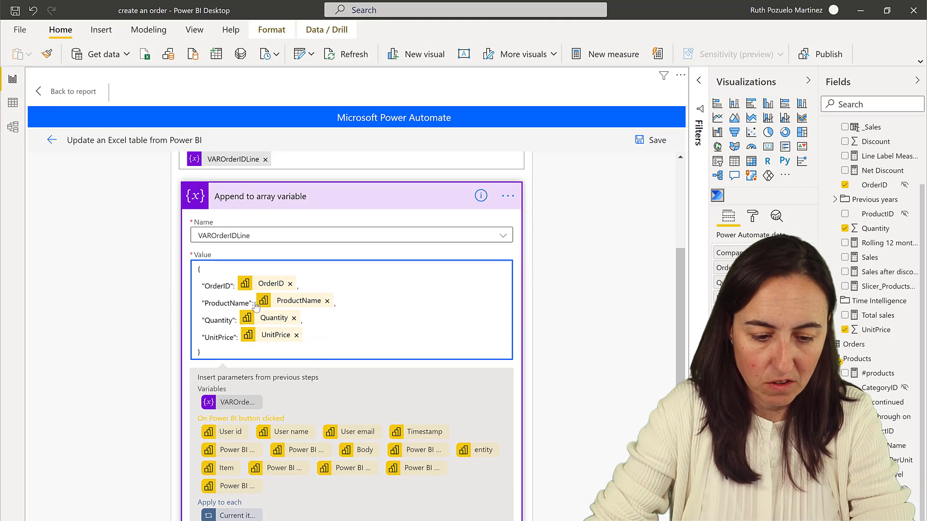
click(327, 356)
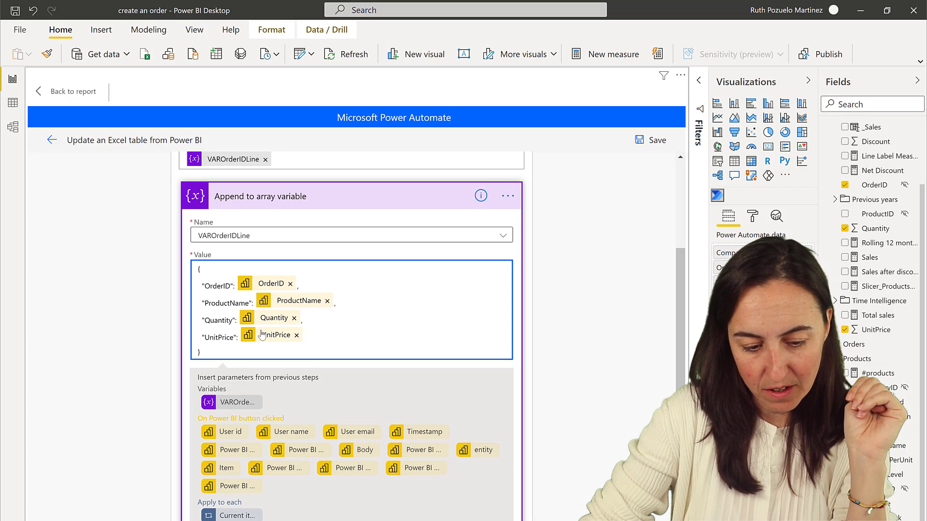
- Search the actions for "populate" and add Populate a Microsoft Word template after the append action inside the loop
scroll(449, 451, down, 3)
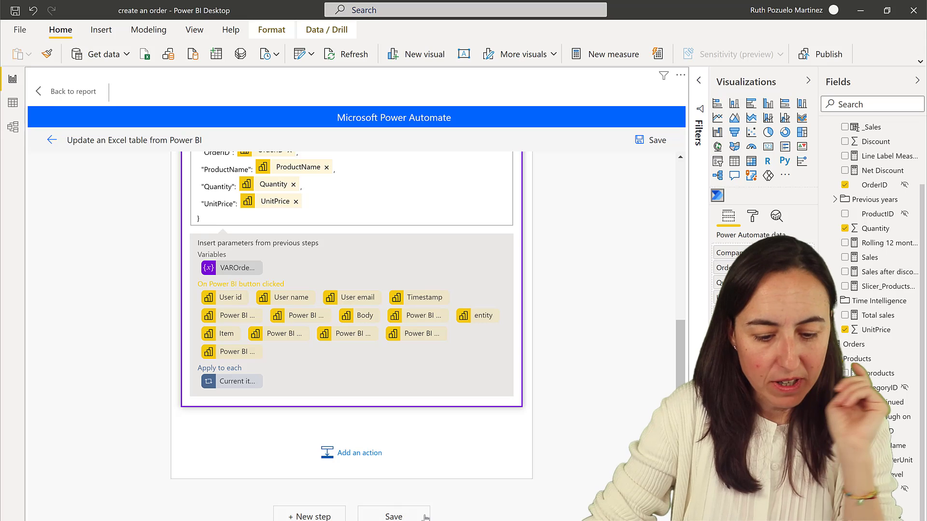
click(360, 452)
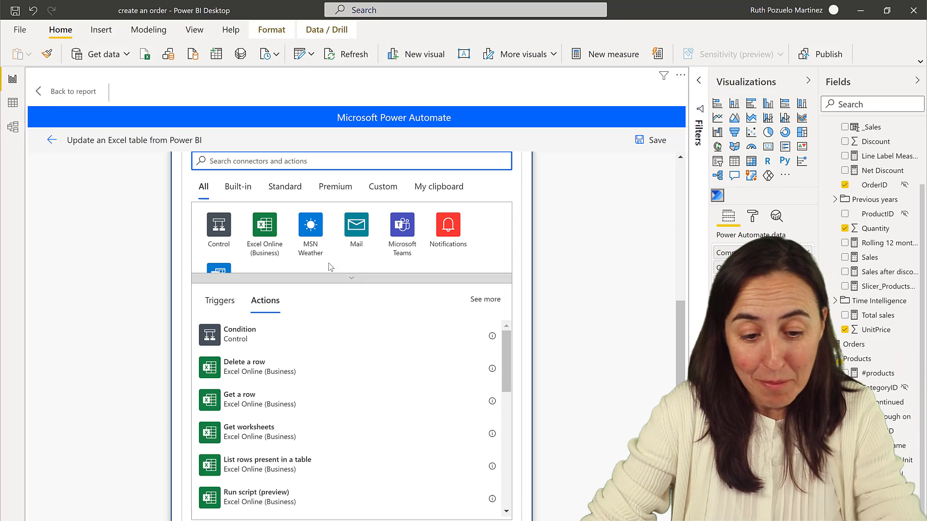
text(pop)
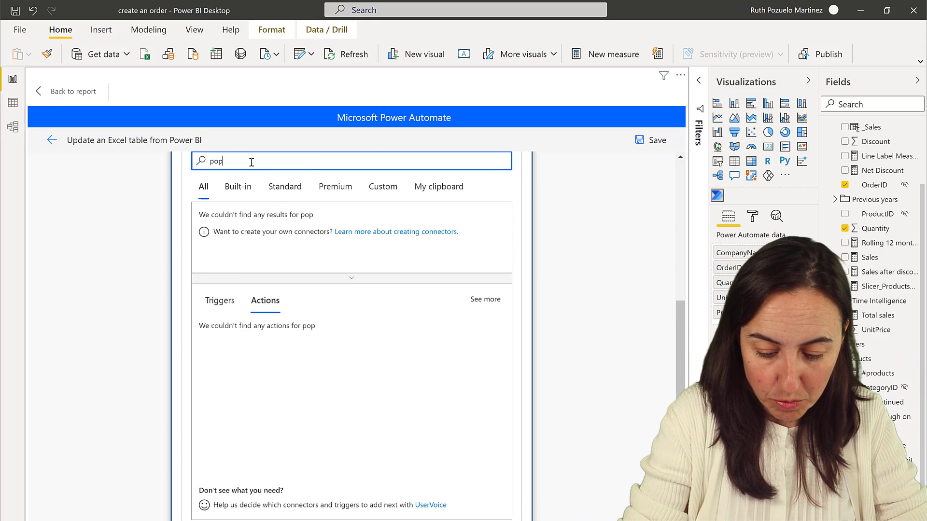
text(ulare)
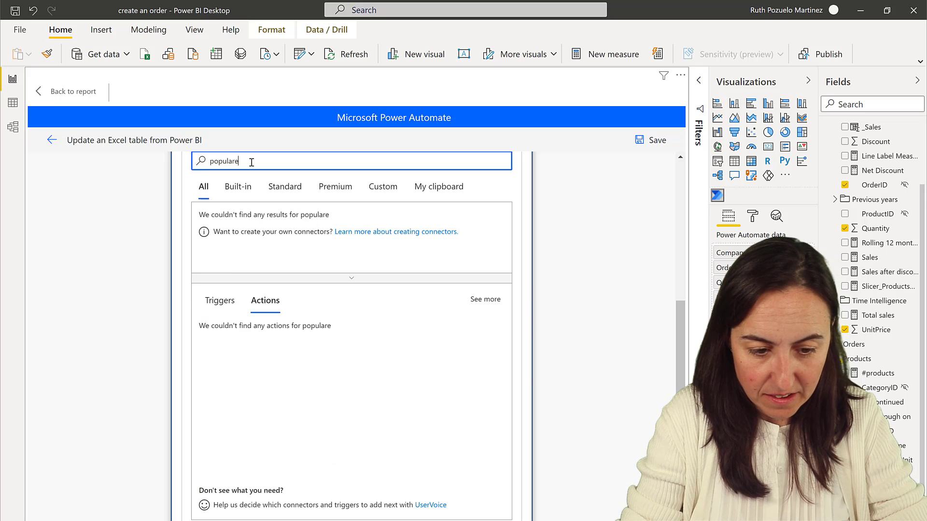
key(BackSpace)
key(BackSpace)
text(te)
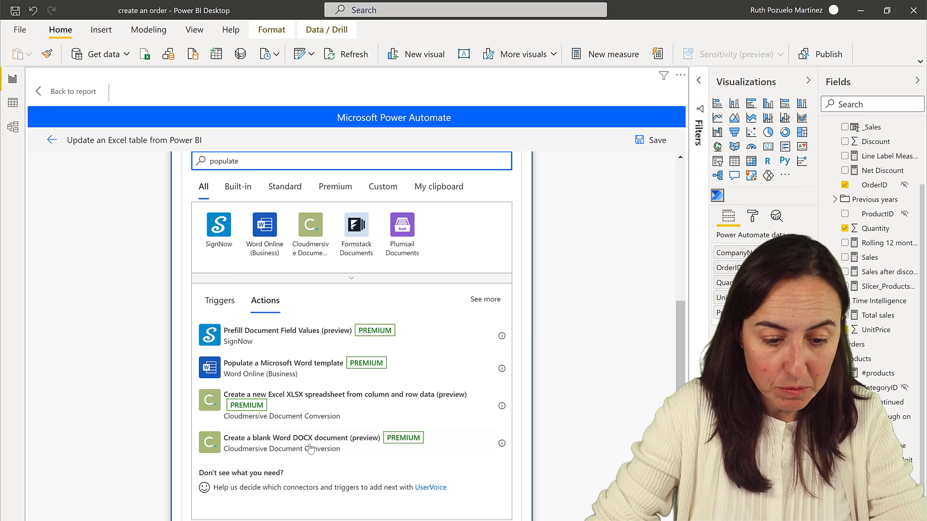
click(372, 370)
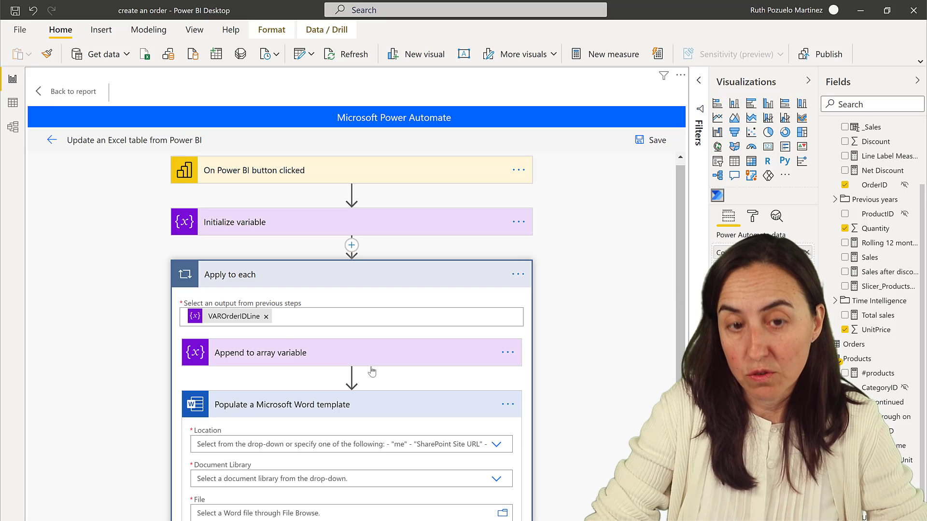
- Move the Populate a Microsoft Word template action out of the Apply to each loop, placing it directly below the loop
scroll(333, 376, down, 3)
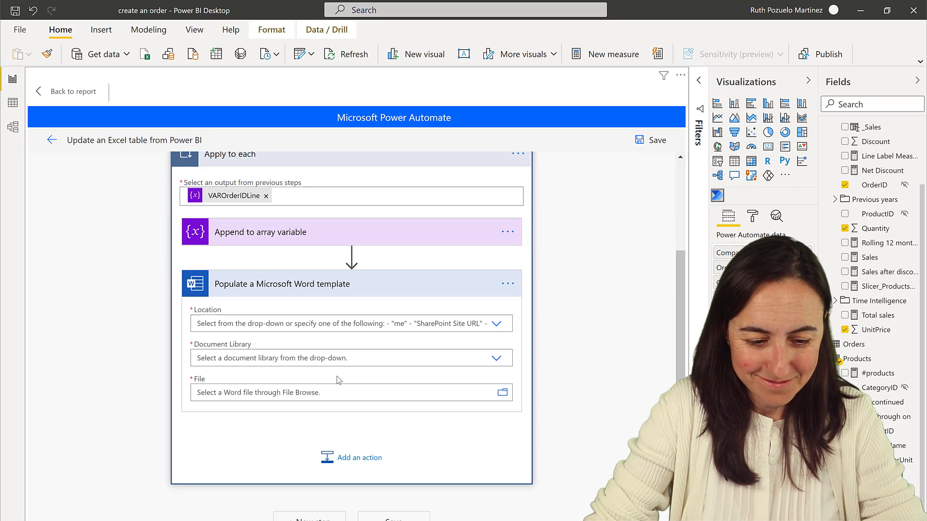
click(508, 283)
click(508, 284)
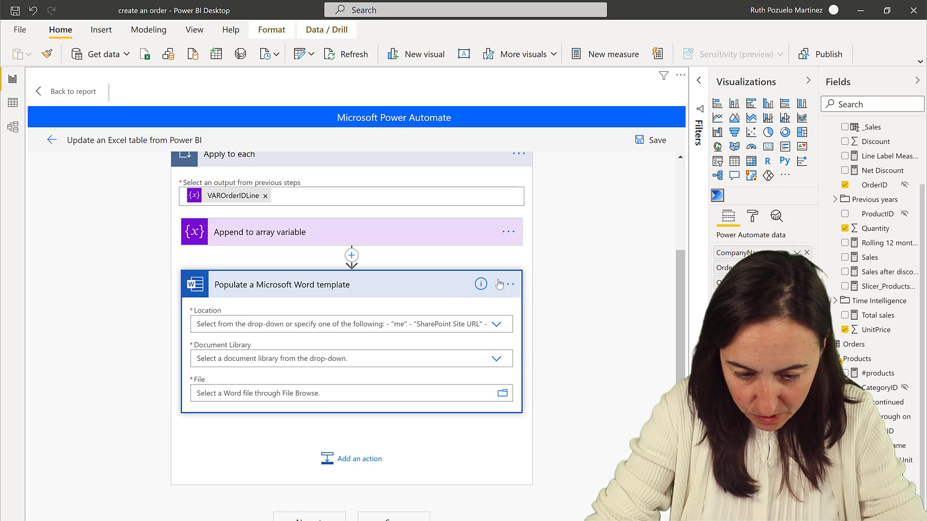
drag(502, 285, 319, 514)
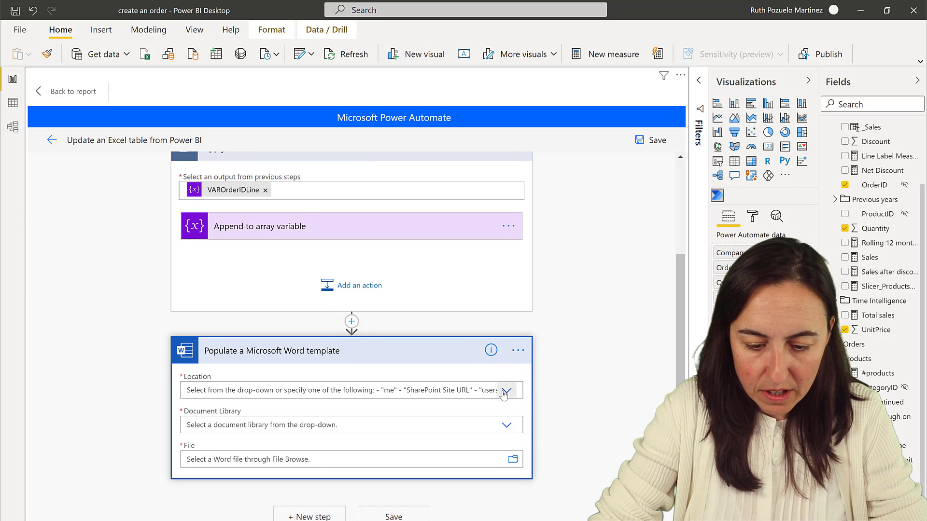
- Set the Word template action's location to SharePoint Site - Youtube
click(504, 391)
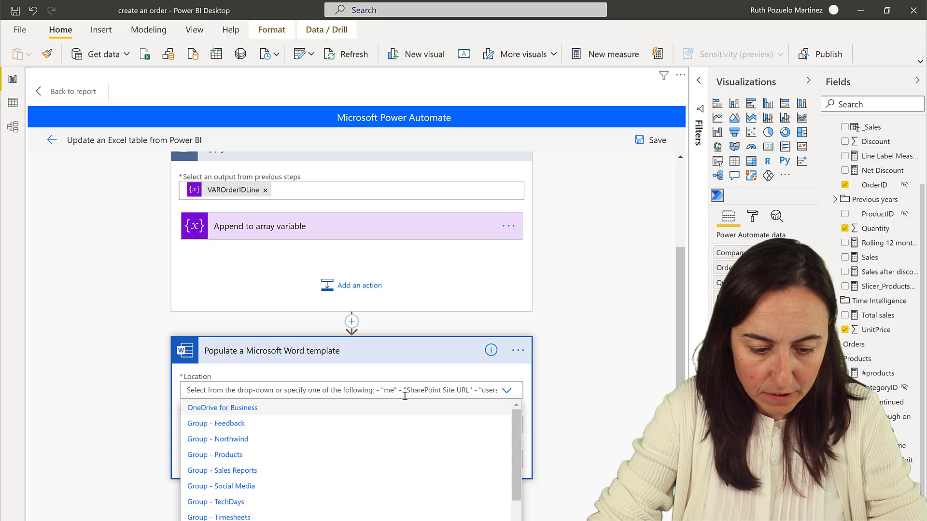
scroll(416, 434, down, 5)
scroll(553, 469, down, 1)
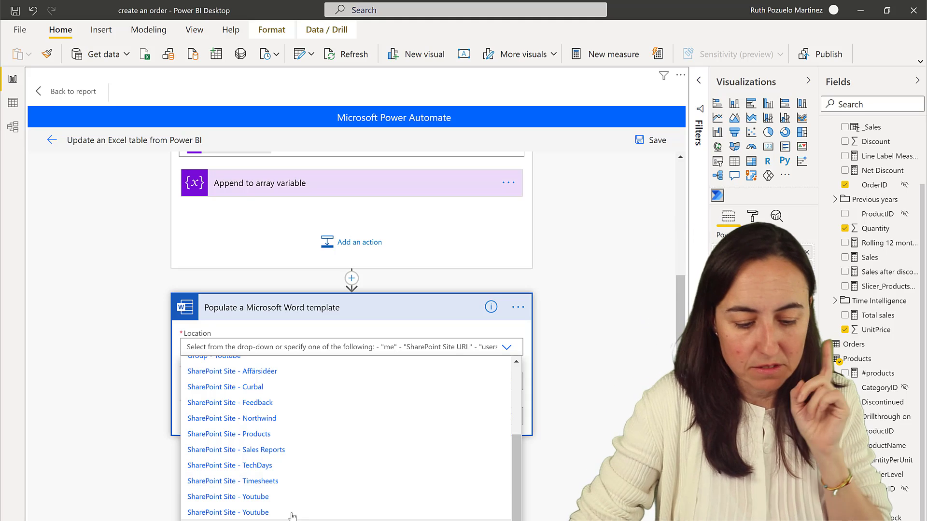
key(alt+Tab)
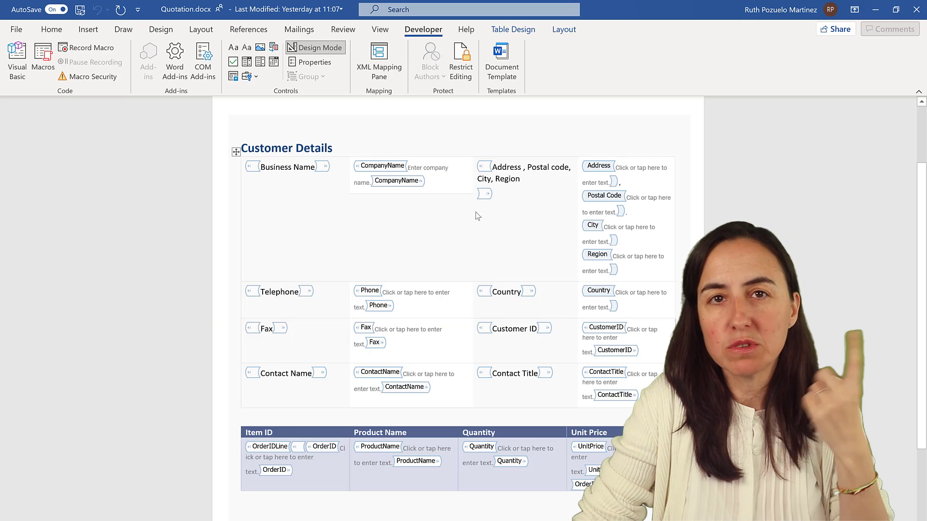
key(alt+Tab)
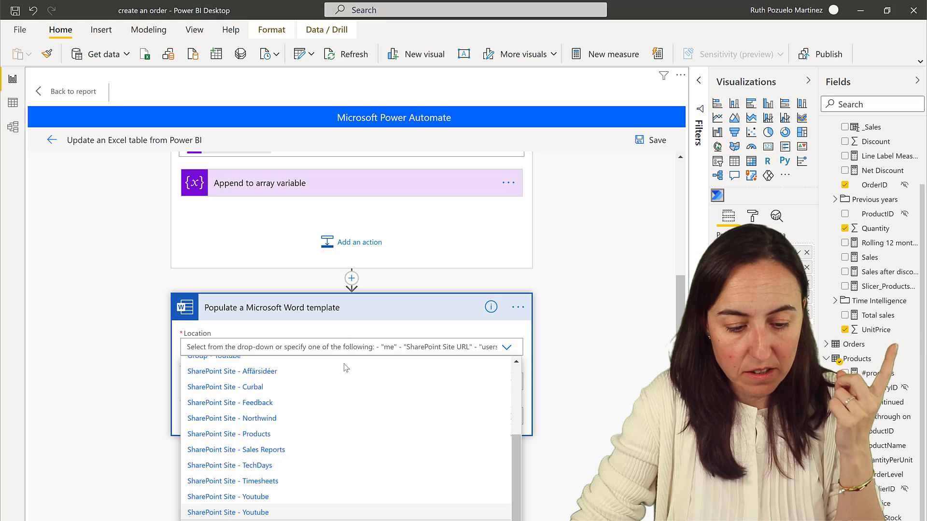
click(301, 498)
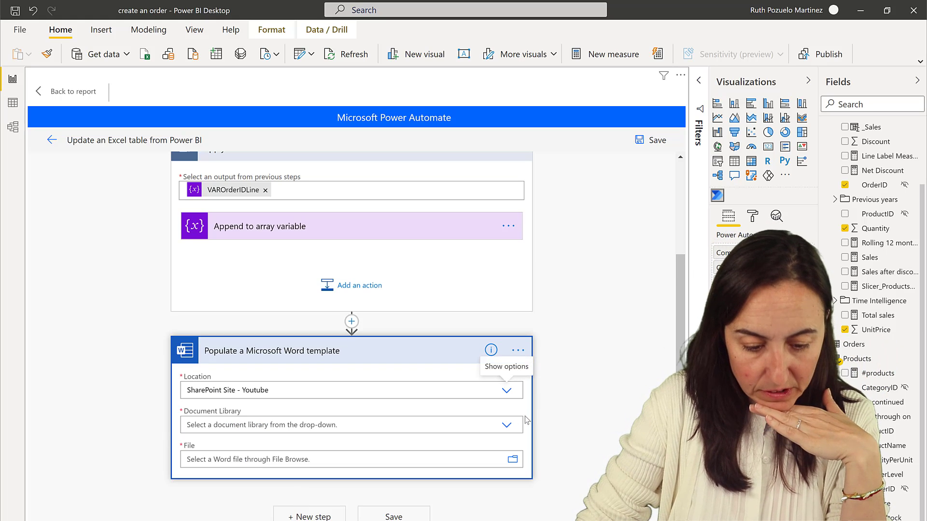
- Set the document library to Vaccine Tracker and choose QuotationEX.docx as the Word template file
click(504, 425)
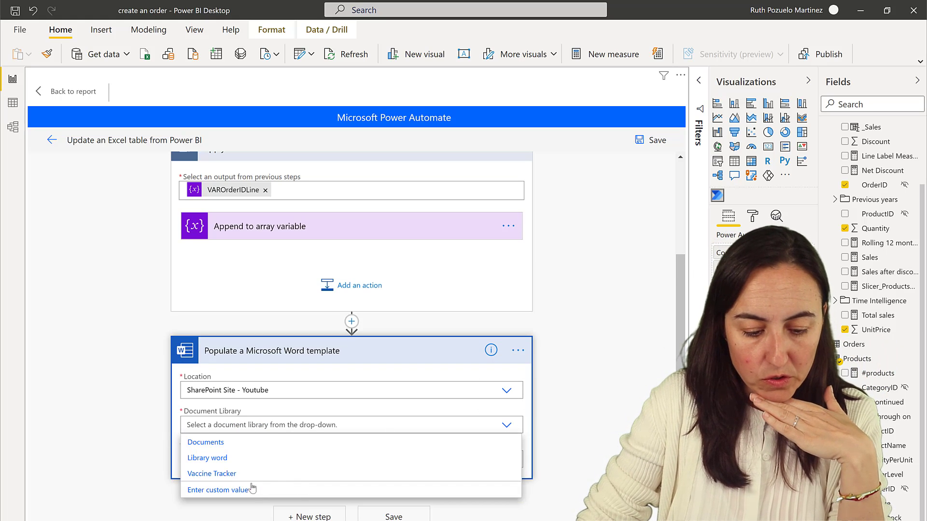
click(218, 474)
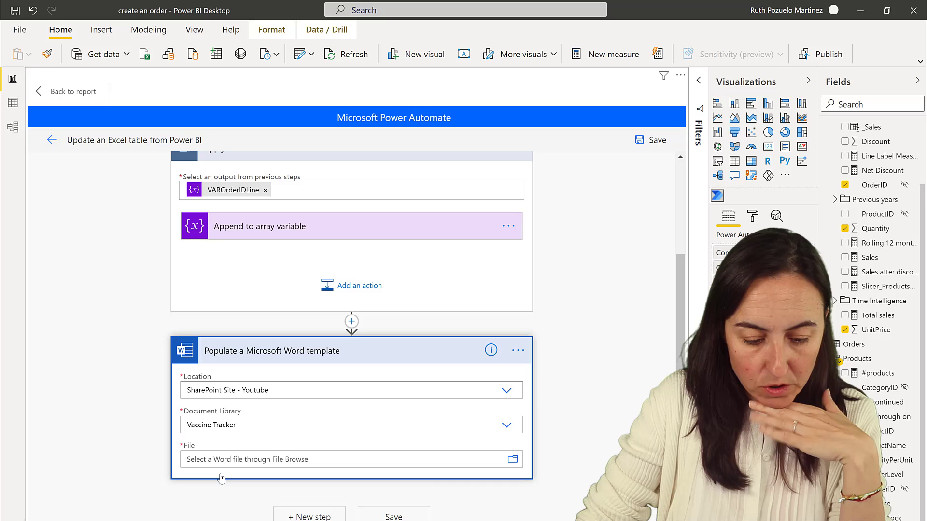
click(512, 464)
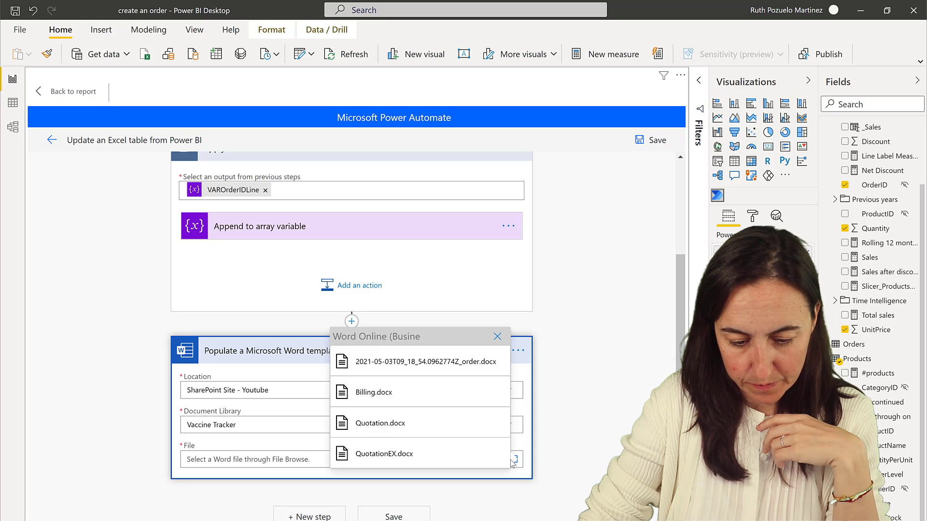
click(384, 452)
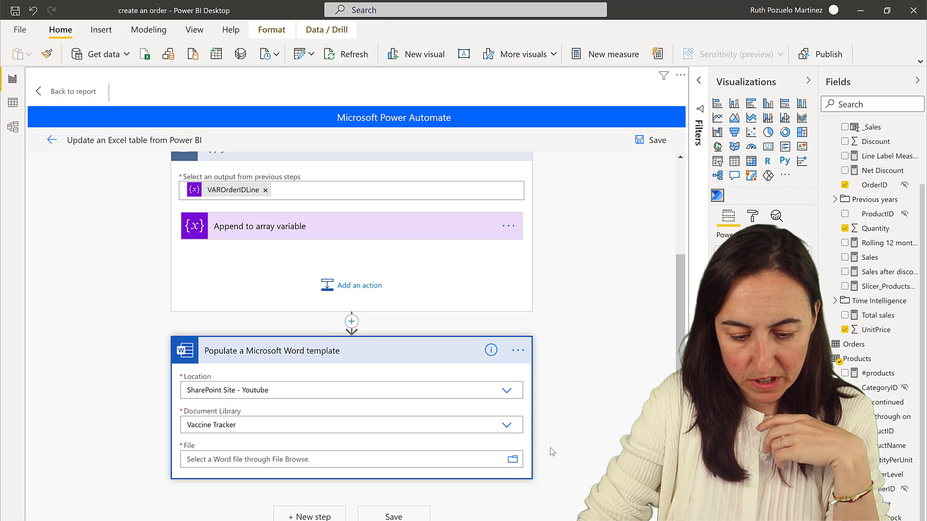
- Switch the template's OrderLineID section to accept an entire array and fill it with the VAROrderIDLine variable
scroll(560, 450, down, 3)
scroll(570, 453, down, 5)
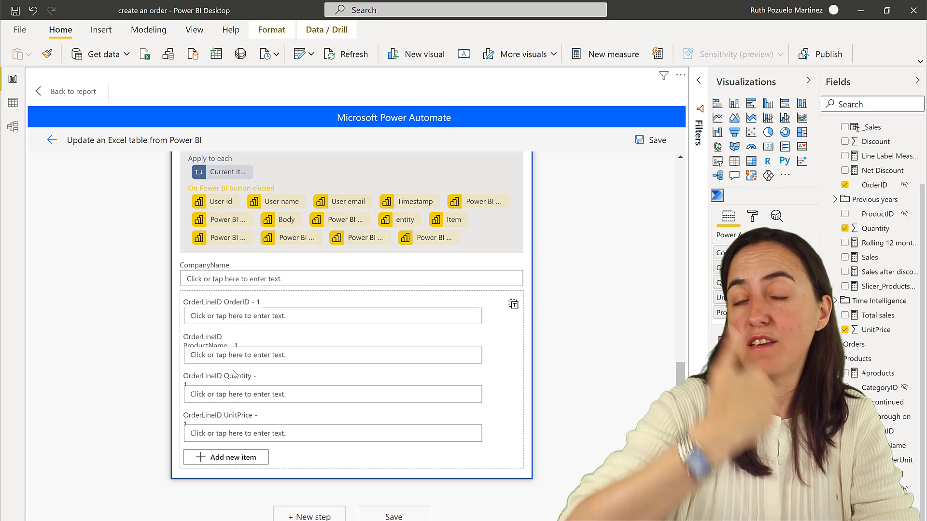
click(513, 305)
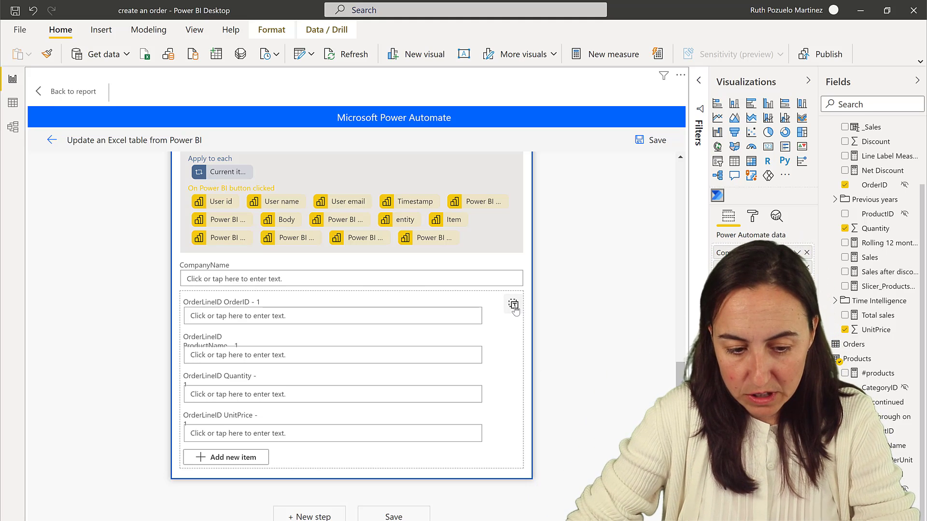
click(353, 461)
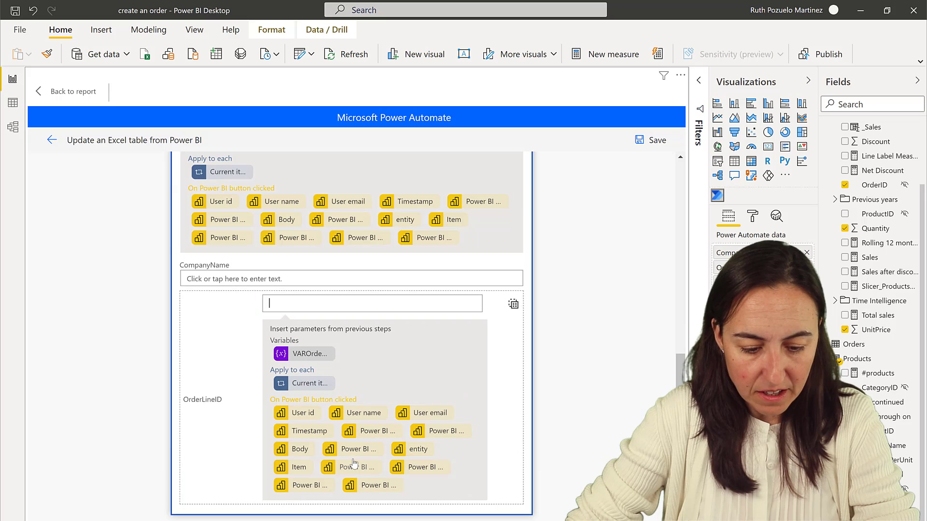
click(304, 354)
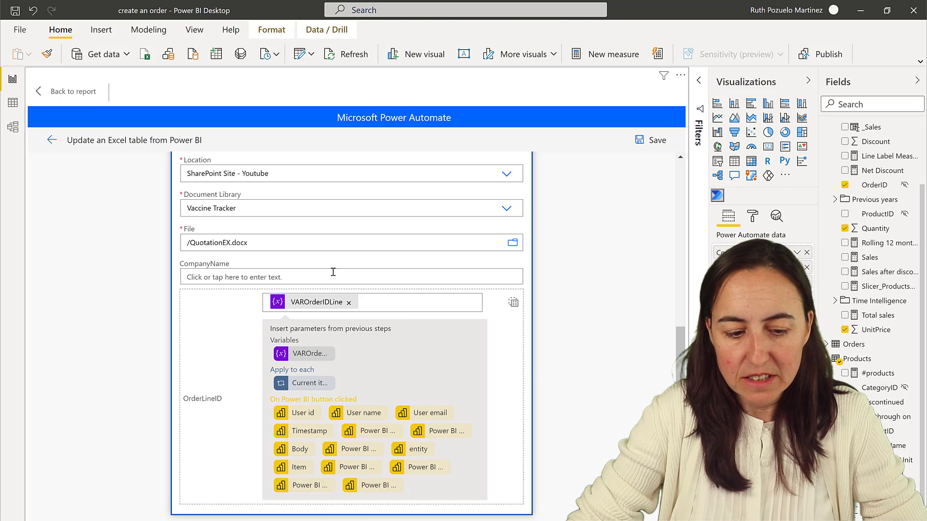
click(380, 277)
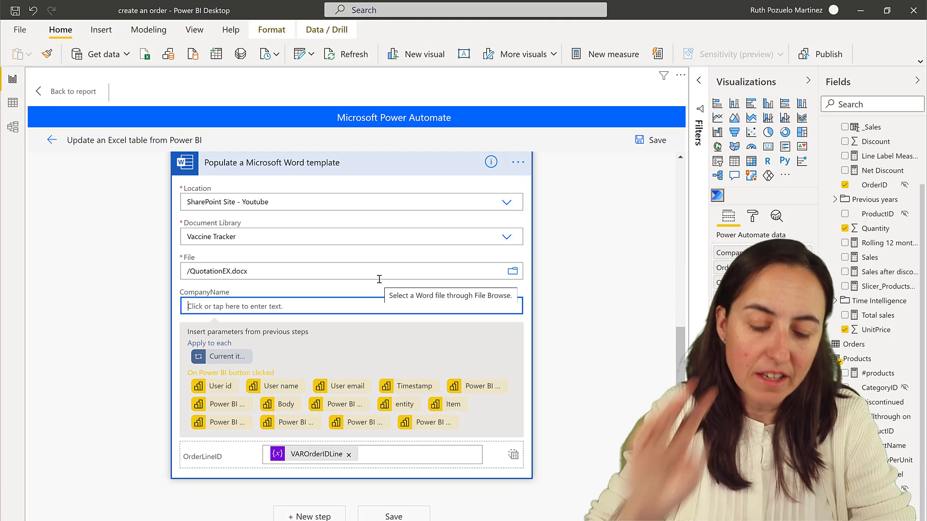
scroll(472, 312, up, 3)
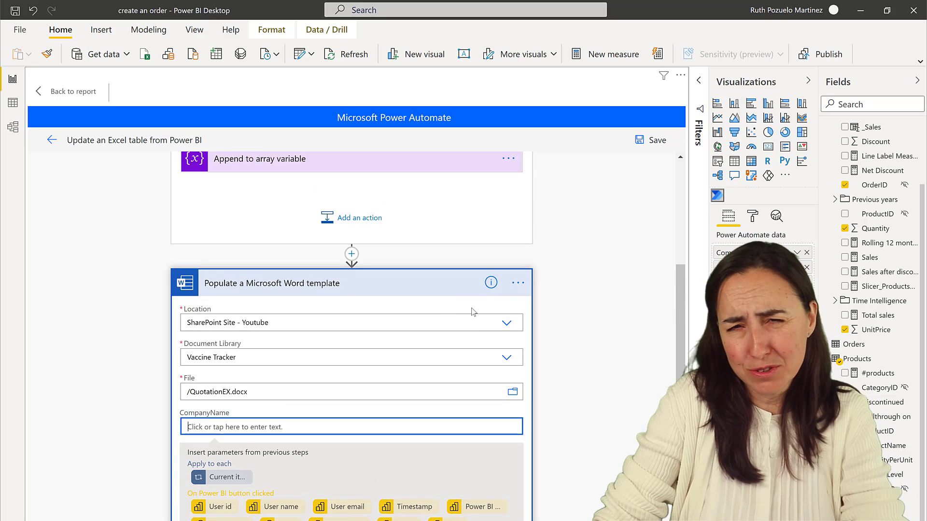
scroll(475, 319, down, 2)
scroll(475, 322, down, 1)
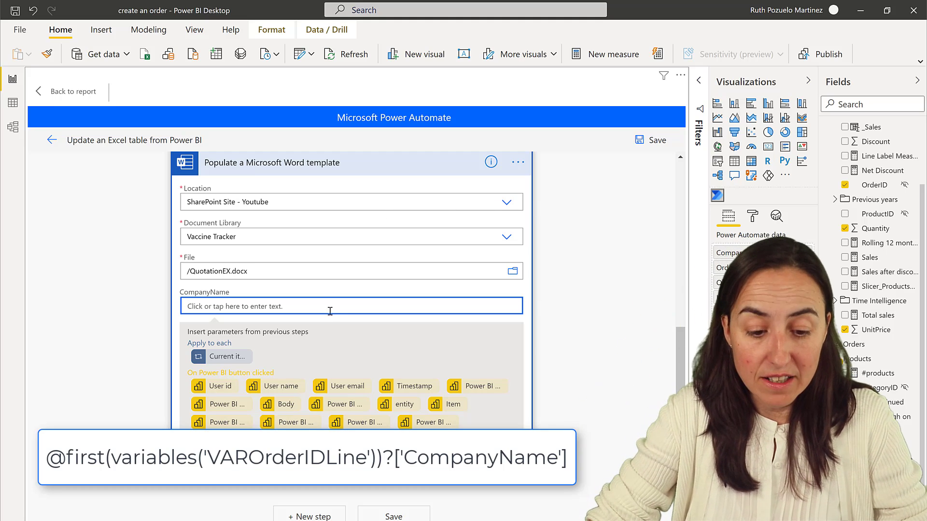
key(ctrl+v)
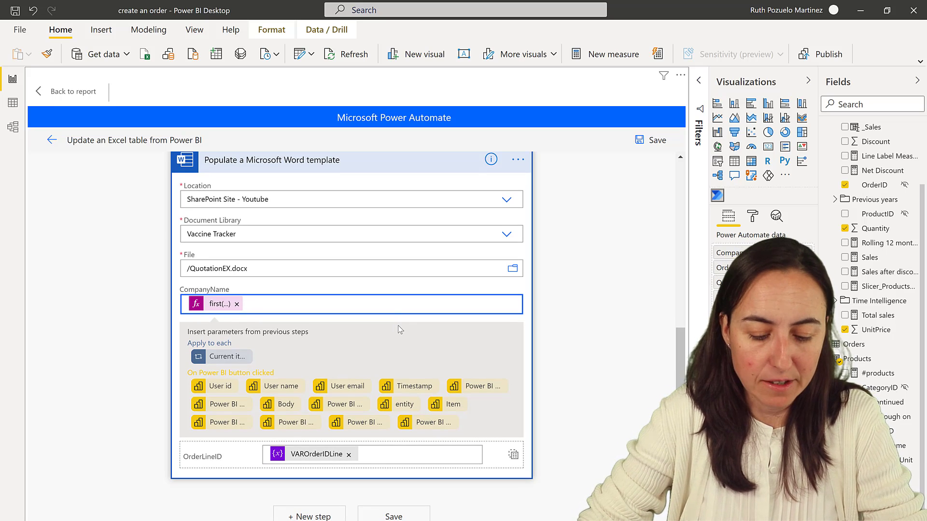
click(565, 284)
scroll(565, 285, up, 5)
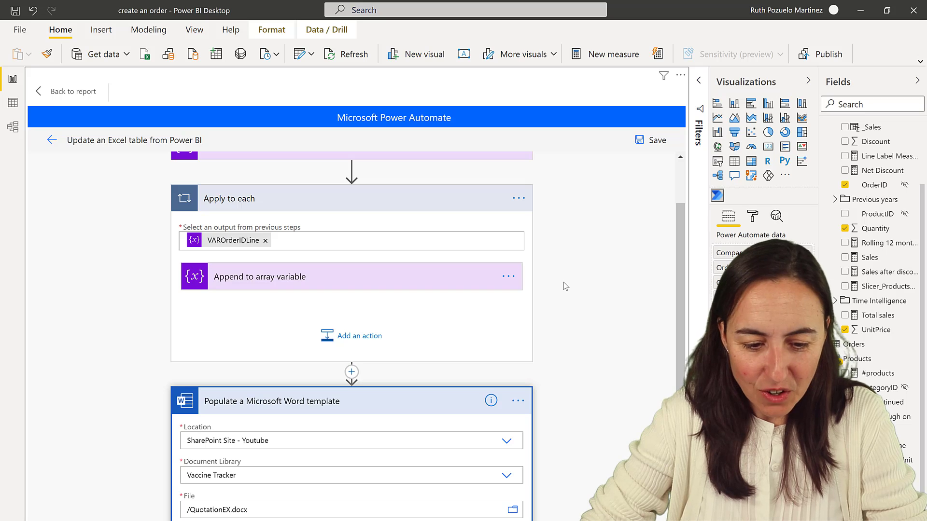
scroll(563, 290, down, 5)
click(400, 305)
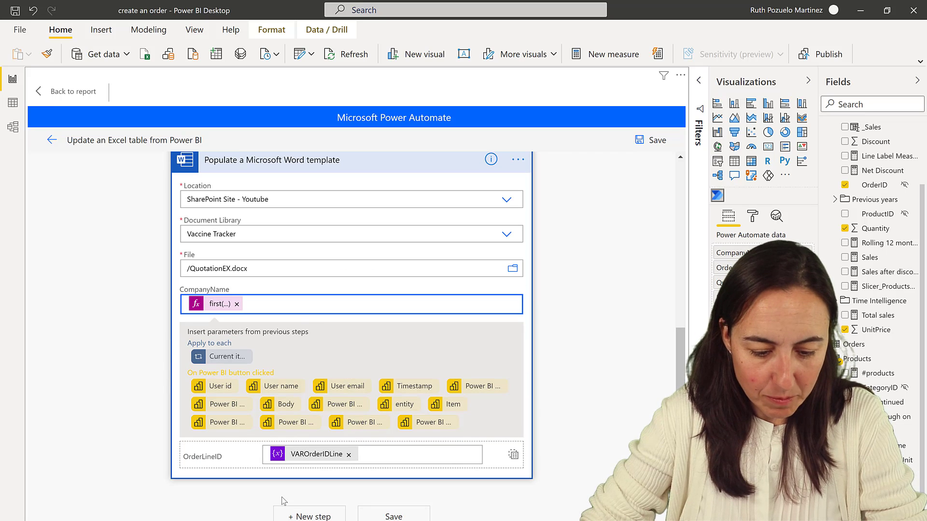
- Search the actions for "create a file" and add SharePoint's Create file after the Word template action
click(310, 516)
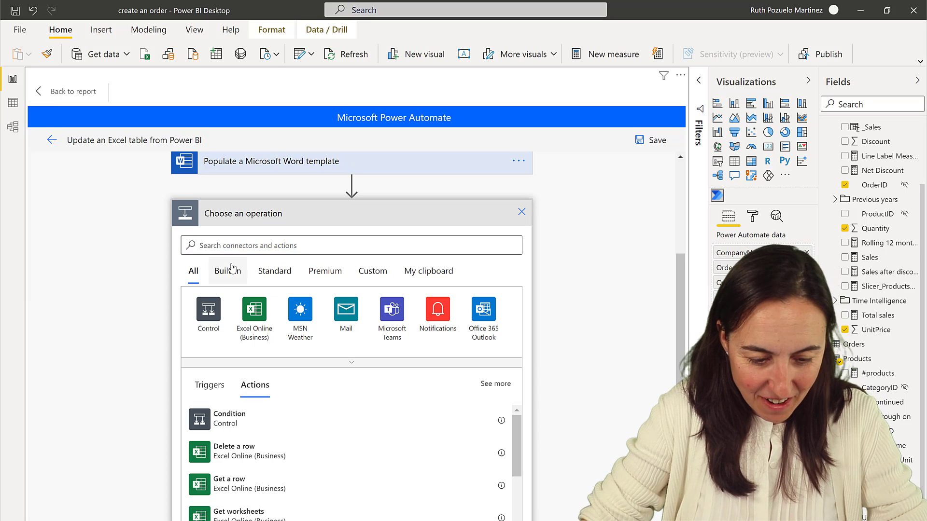
click(237, 247)
text(create)
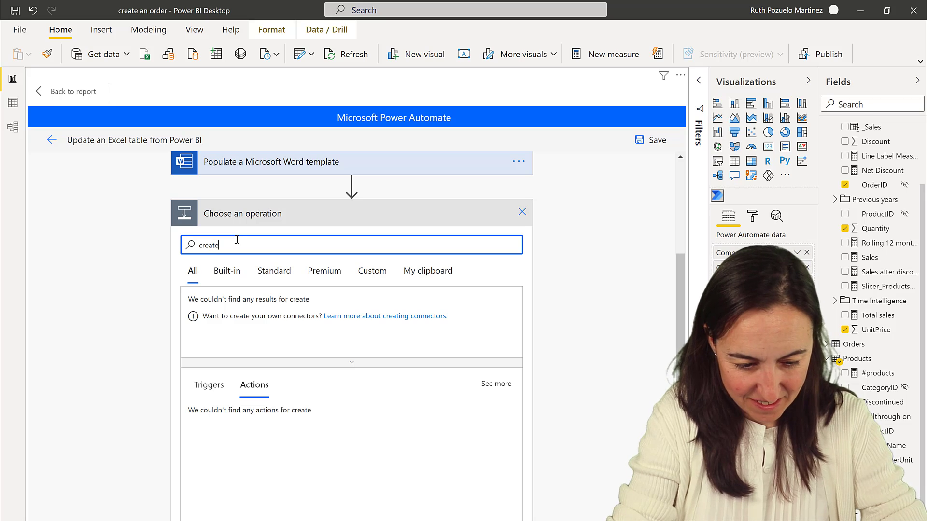
text( a file)
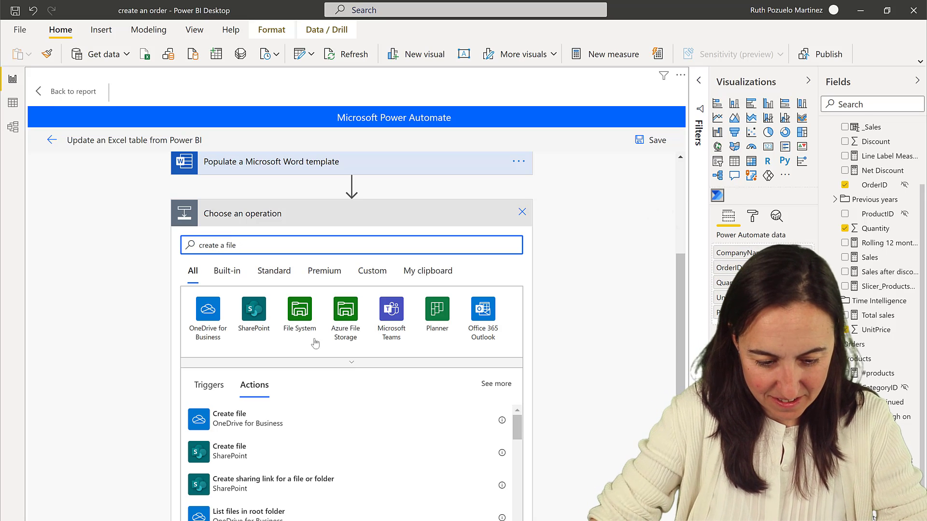
click(225, 456)
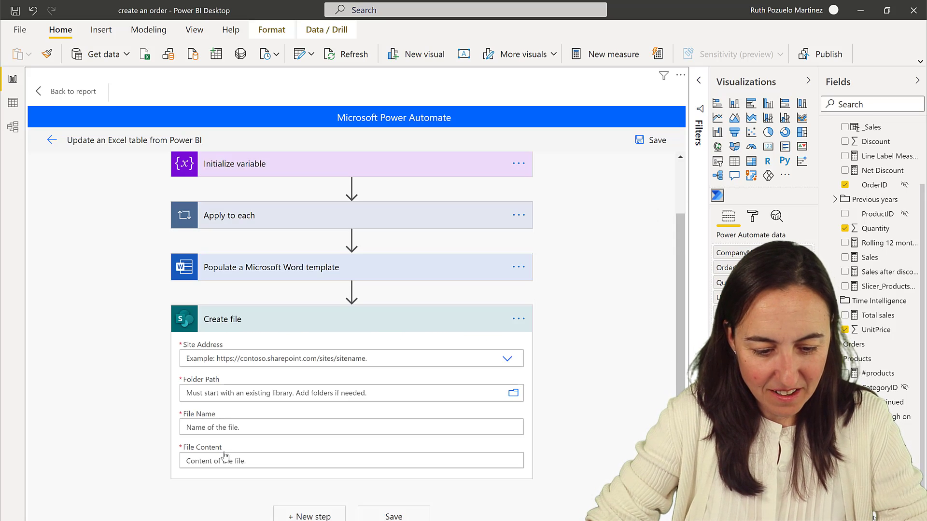
- Set the Create file action's site address to the Youtube site and its folder path to /Vaccine Tracker
click(506, 360)
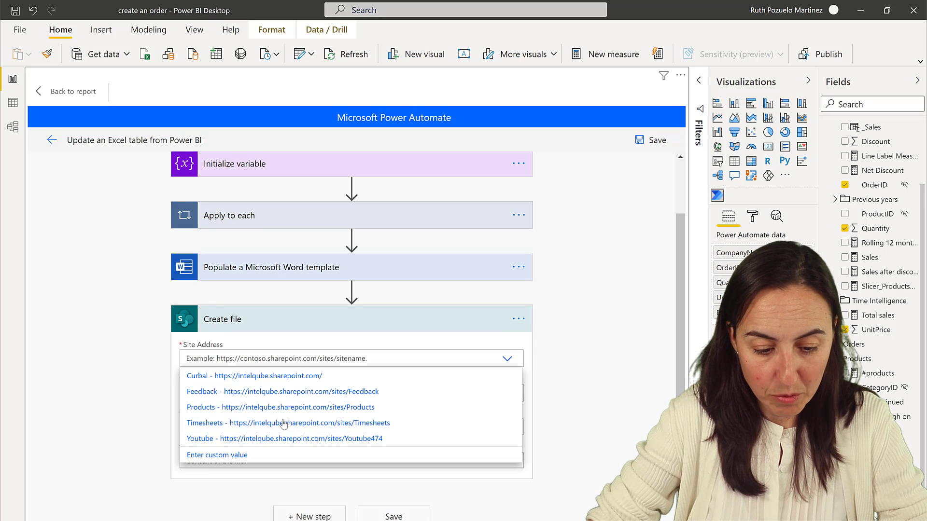
click(302, 441)
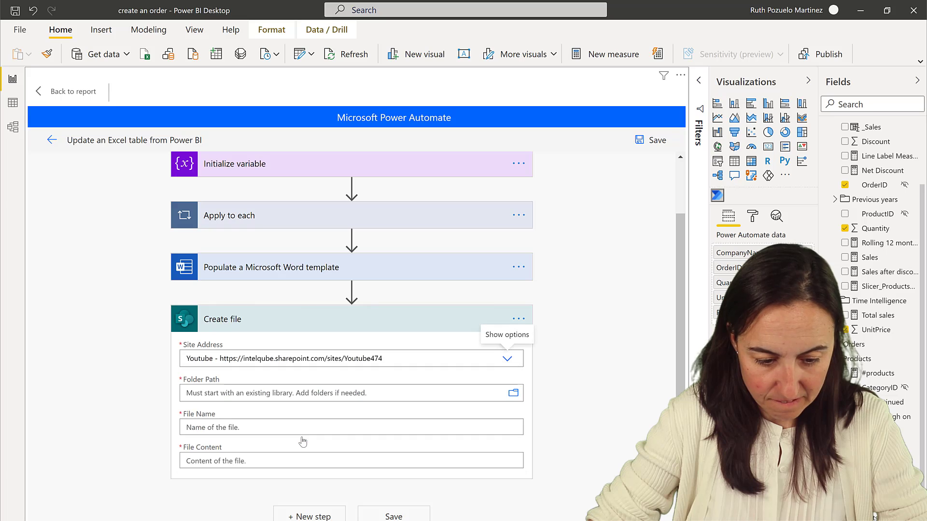
click(512, 398)
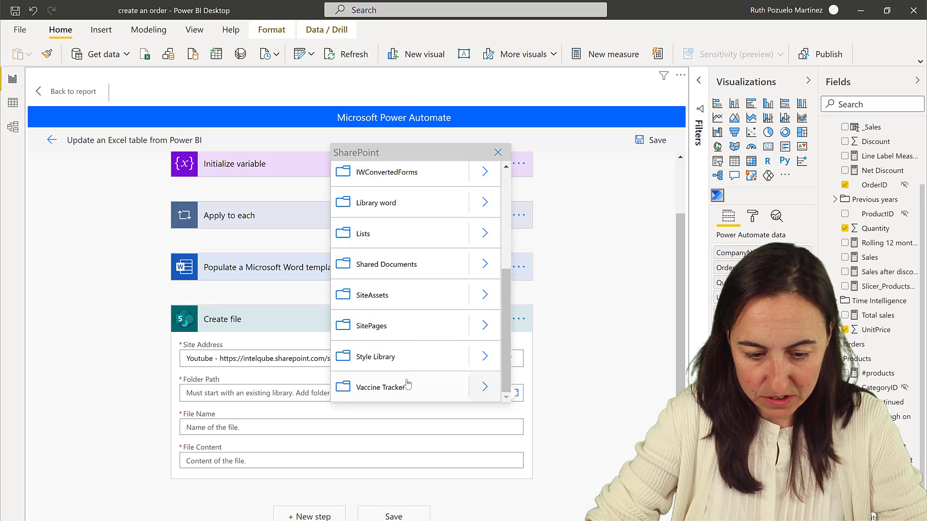
click(406, 385)
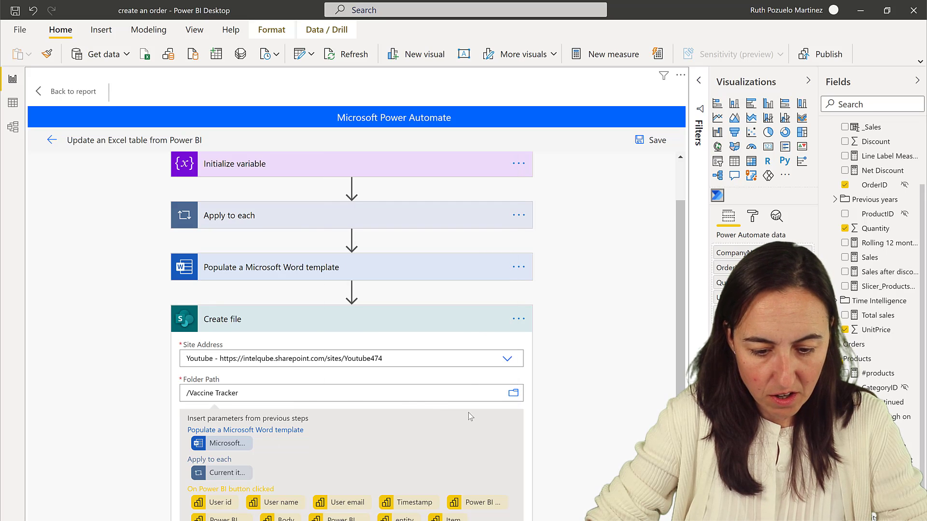
- Set the Create file action's file name to @{UTCNow()}_order.docx
scroll(471, 416, down, 3)
click(253, 426)
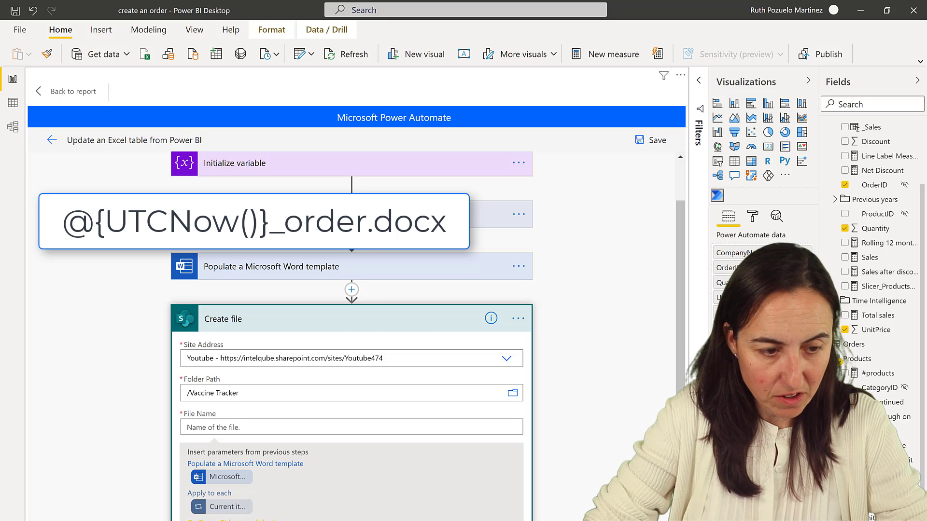
click(281, 423)
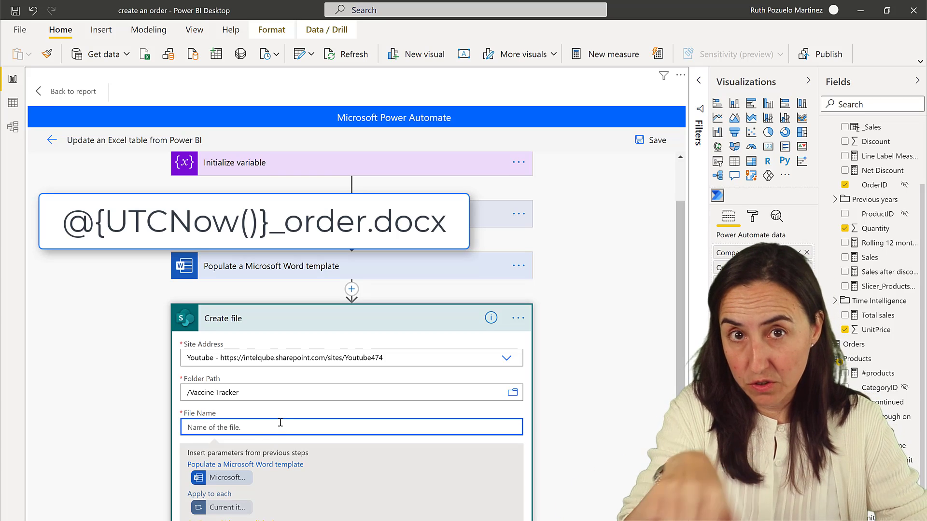
key(ctrl+v)
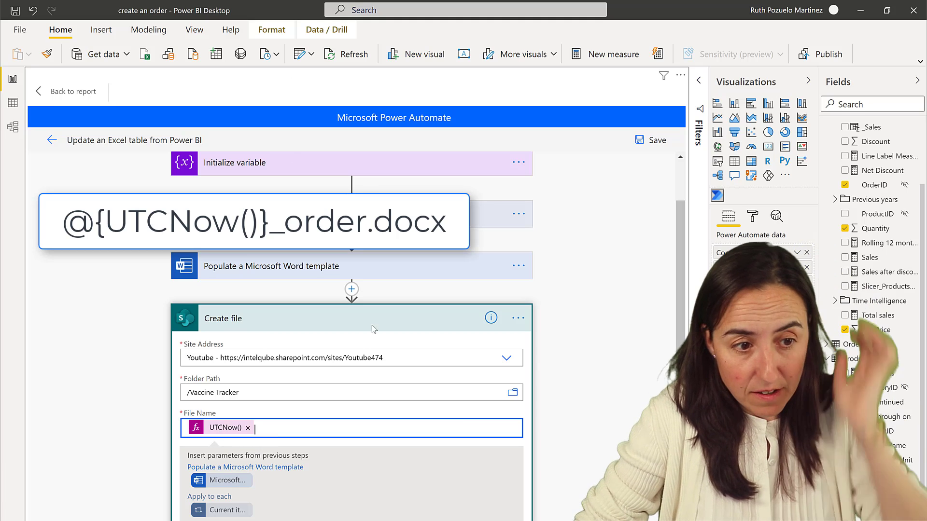
text(_ord)
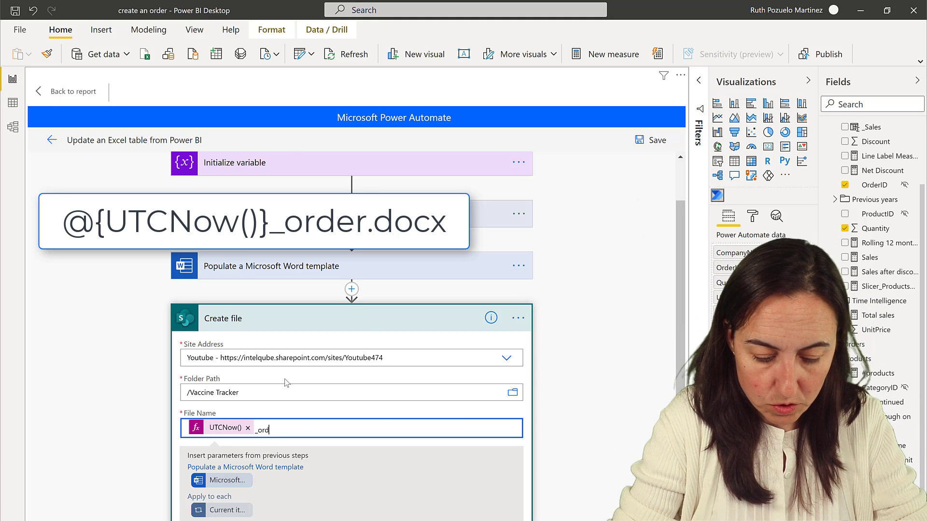
text(er.docx)
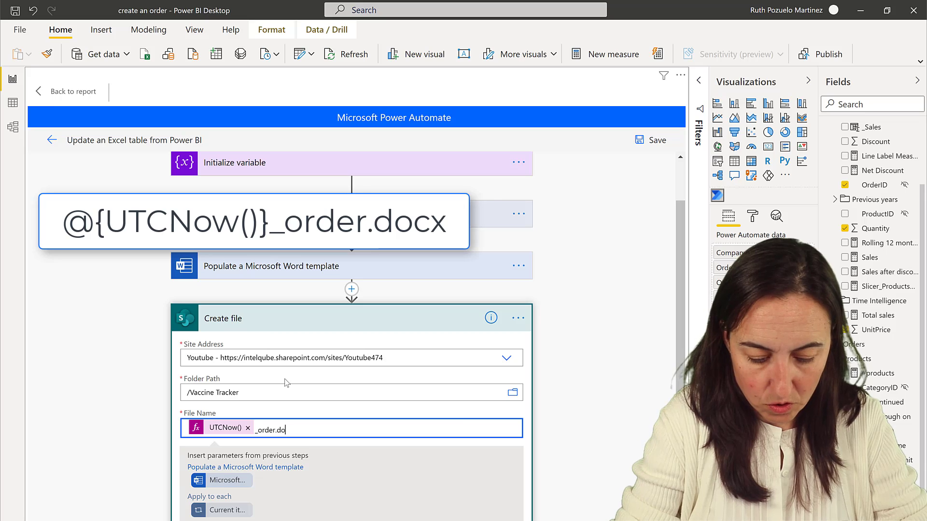
click(659, 397)
- Set the Create file action's file content to the Microsoft Word document output of the Populate a Microsoft Word template action
scroll(580, 398, down, 3)
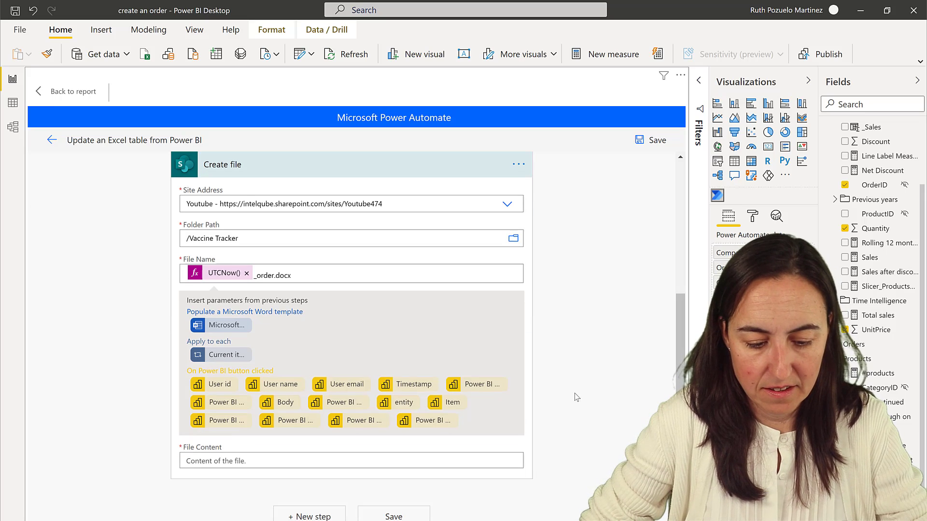
click(259, 464)
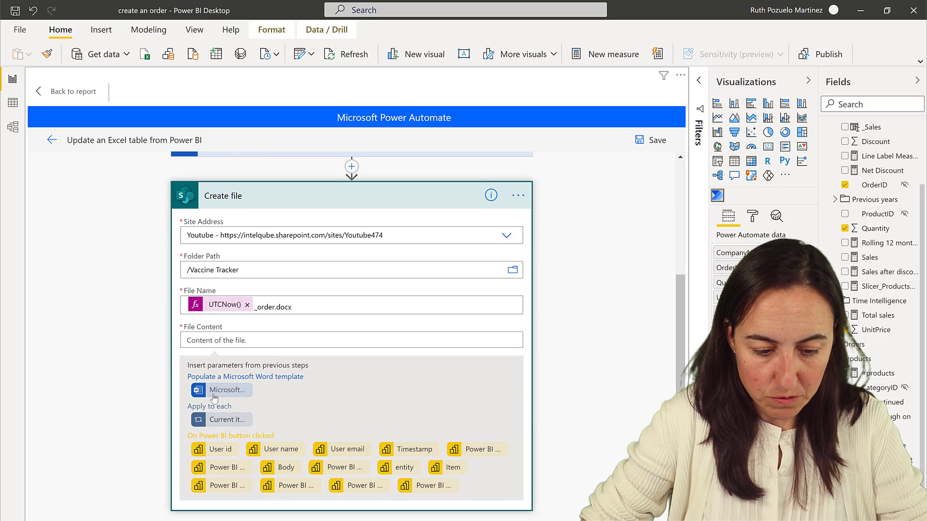
click(212, 394)
triple_click(612, 298)
- Peek at the Create file action's code to examine the UTCNow() expression in the name parameter, then close the code view
click(518, 192)
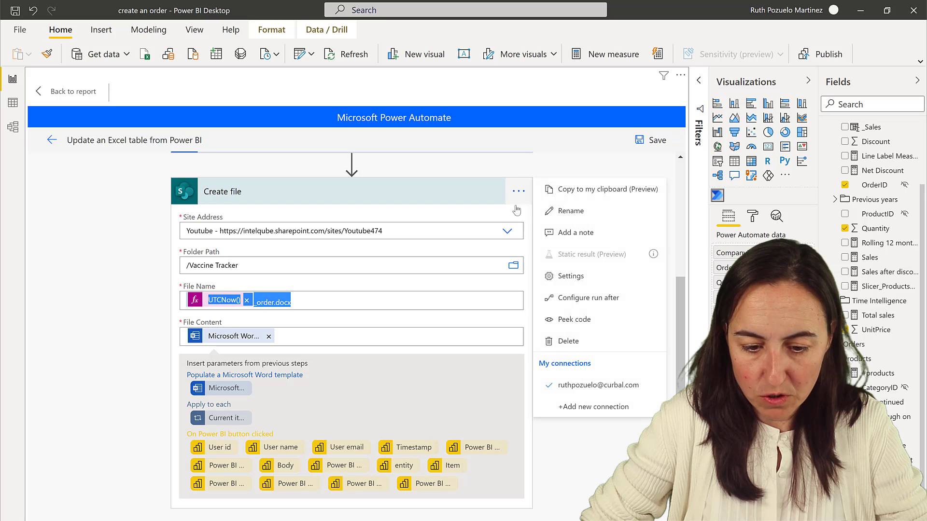
click(576, 328)
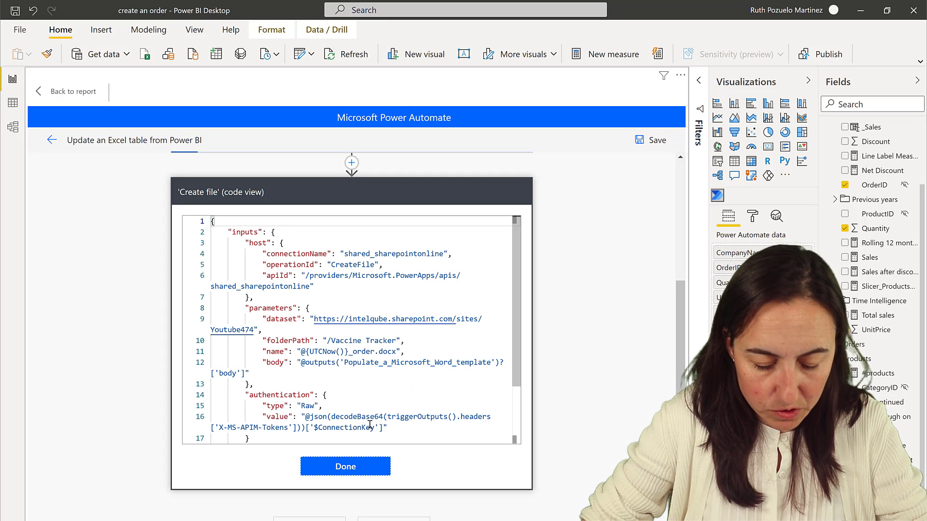
drag(303, 351, 349, 353)
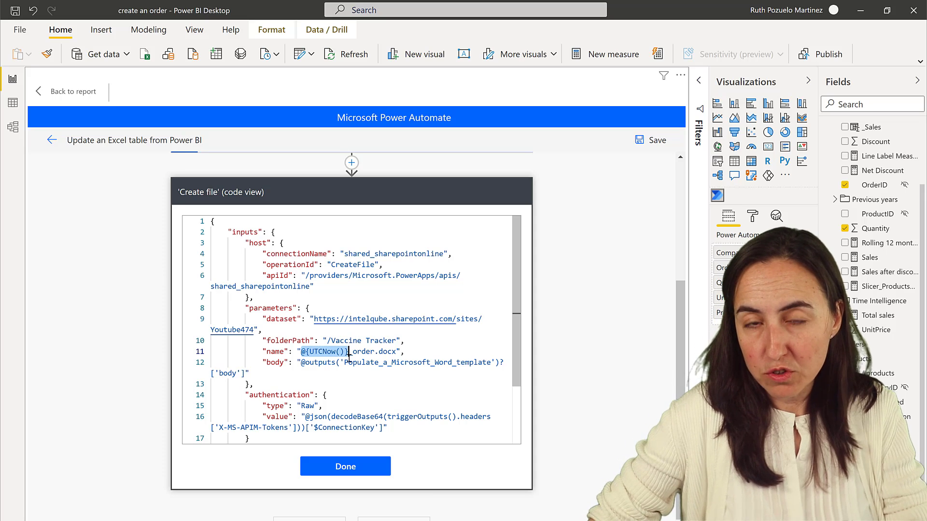
click(340, 362)
drag(310, 351, 344, 352)
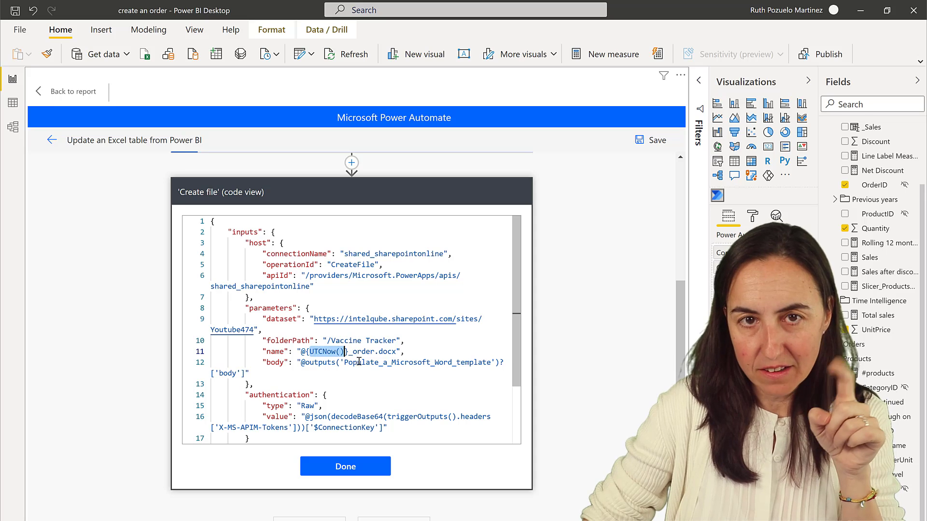
click(357, 467)
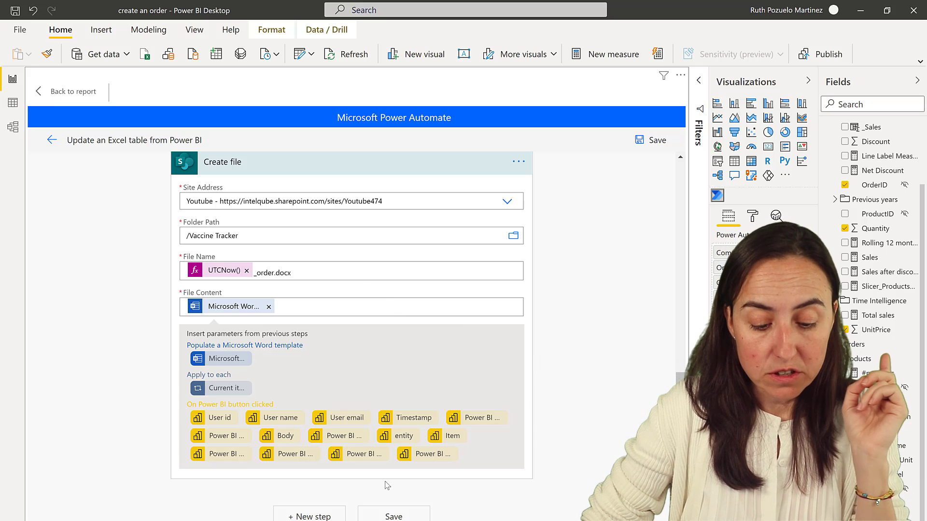
- Search the actions for "delay" and add the Schedule connector's Delay action after Create file
click(305, 517)
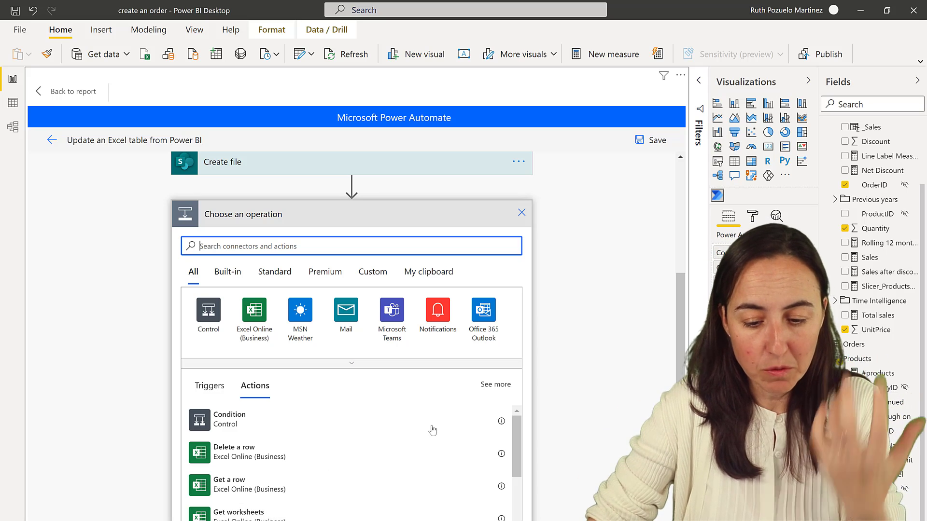
text(delay)
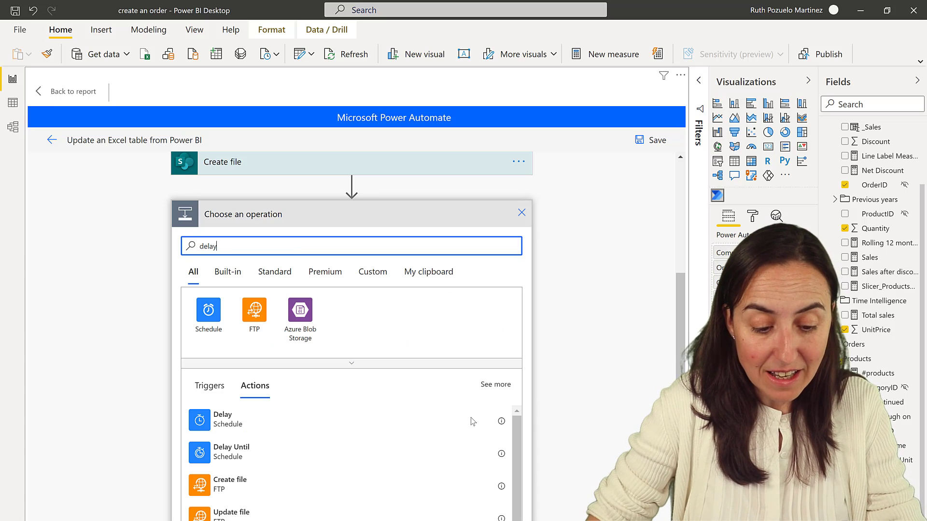
click(281, 424)
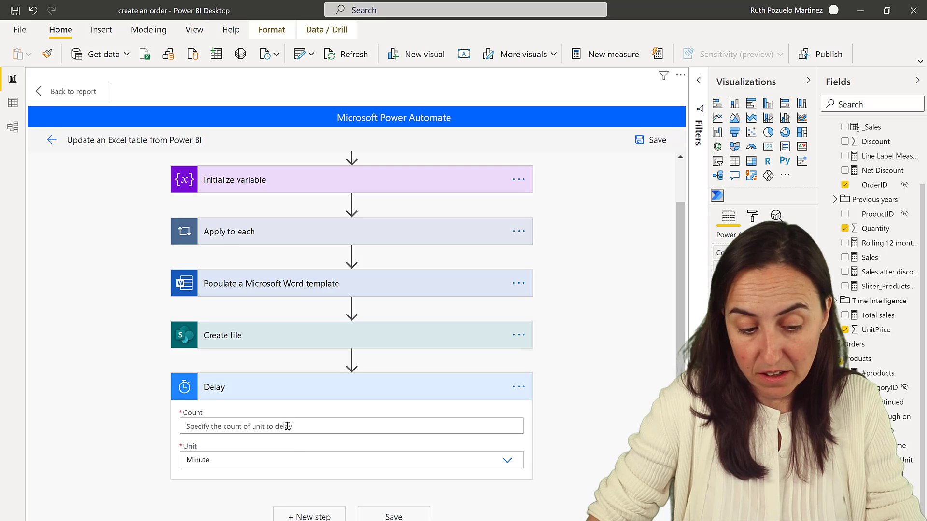
- Set the Delay action to a count of 30 with Second as the unit
click(288, 426)
text(2)
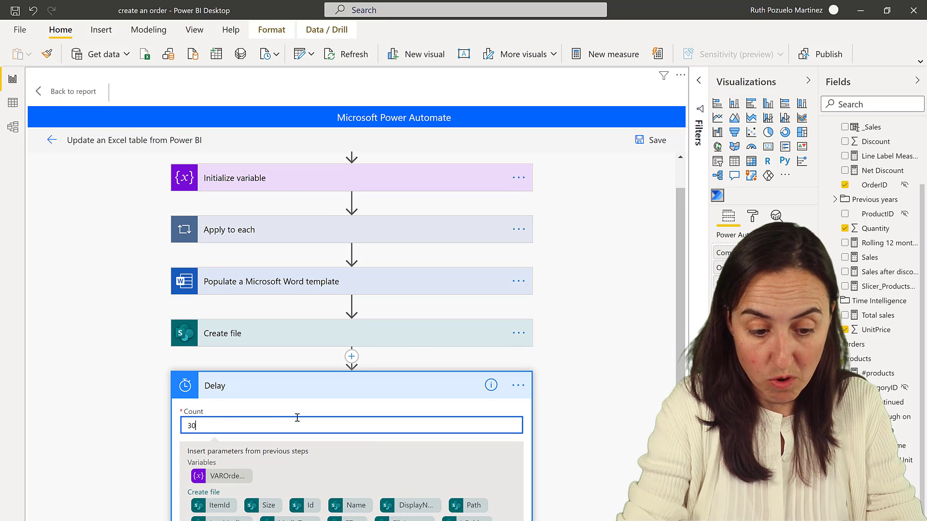
scroll(346, 444, down, 4)
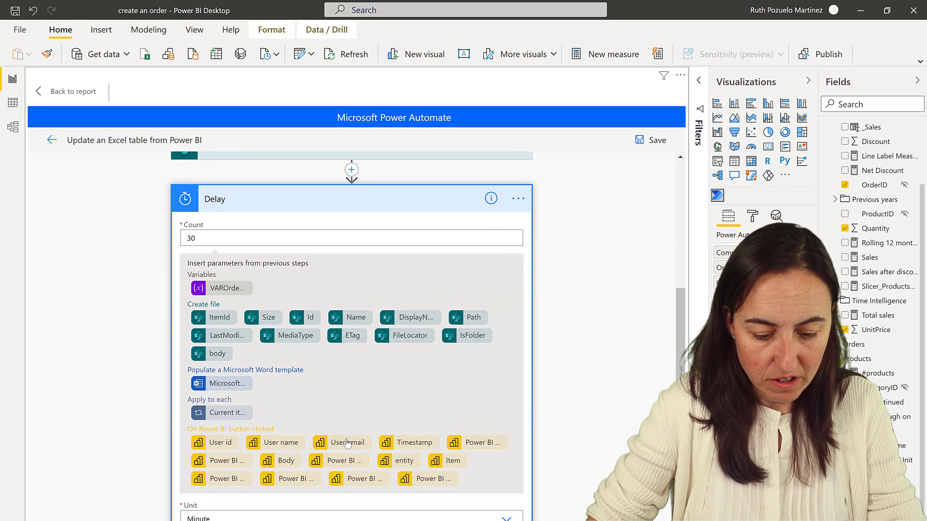
scroll(347, 443, down, 1)
click(203, 458)
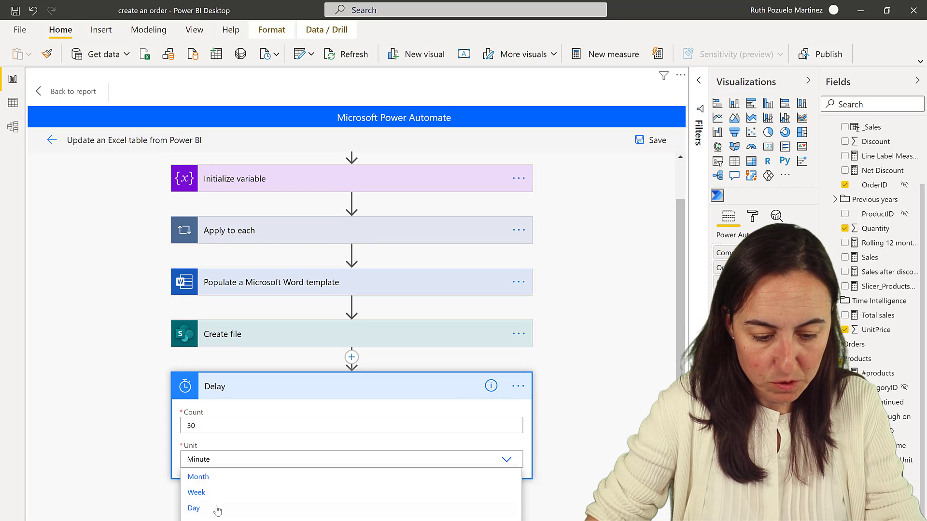
scroll(239, 498, down, 1)
click(244, 509)
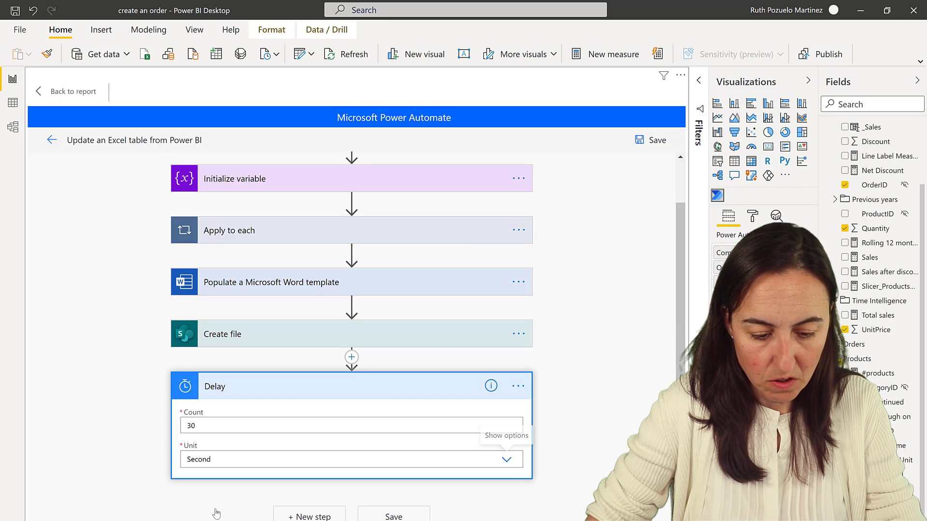
- Search the actions for "convert word" and add Word Online (Business)'s Convert Word Document to PDF action after Delay
click(304, 515)
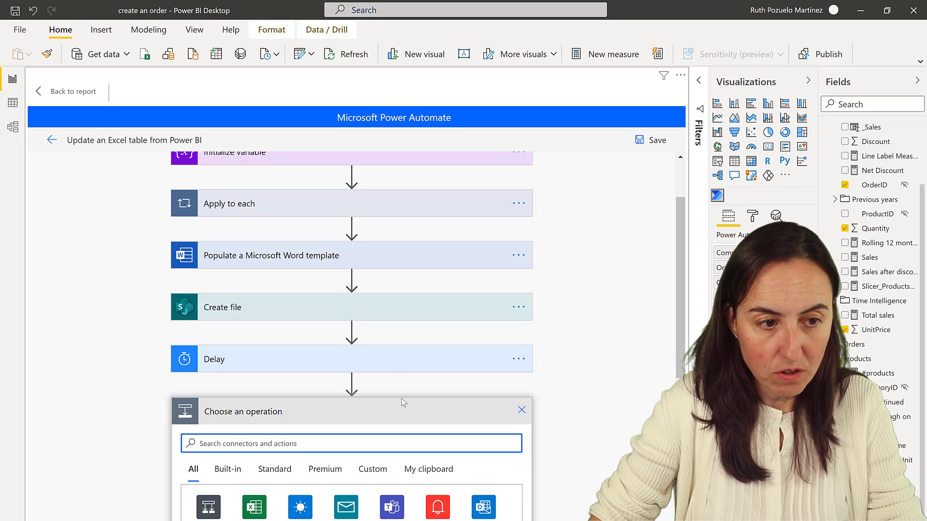
scroll(403, 403, down, 3)
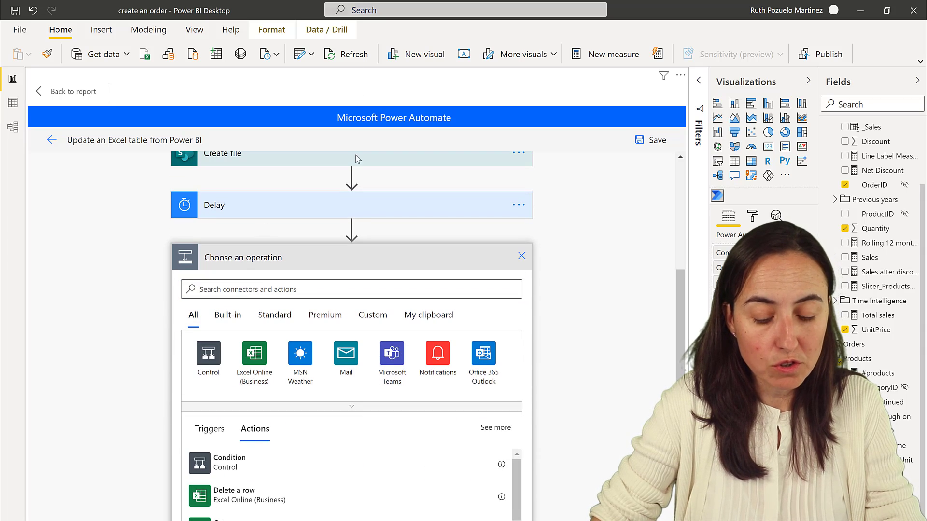
click(232, 283)
text(con)
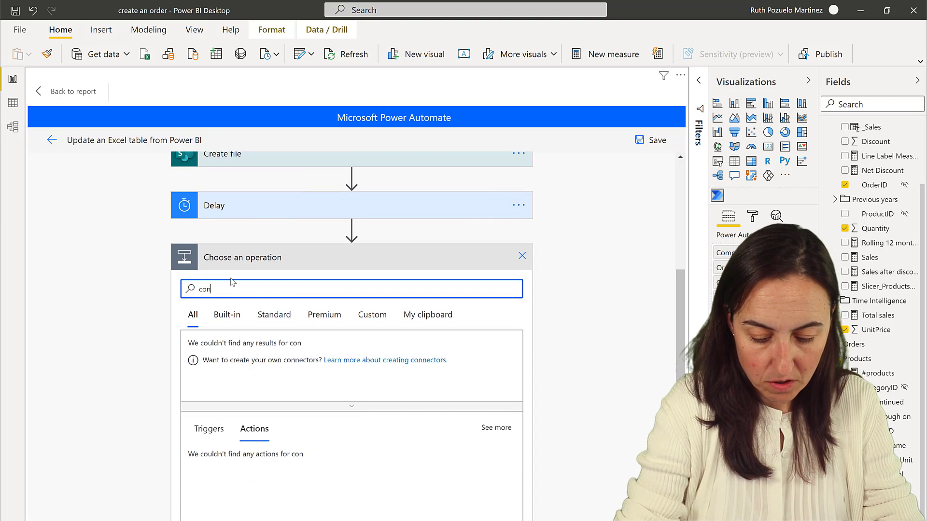
text(vert word)
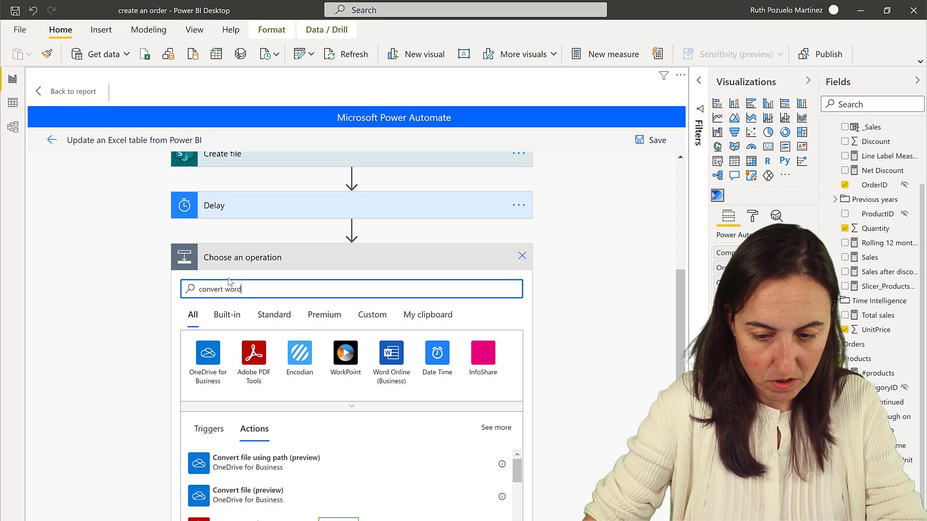
scroll(263, 331, down, 3)
scroll(263, 332, down, 10)
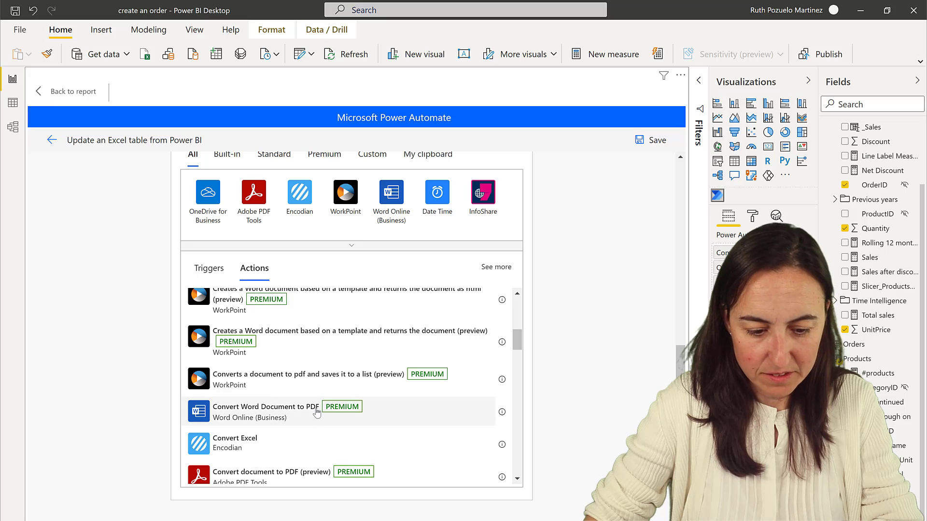
click(317, 412)
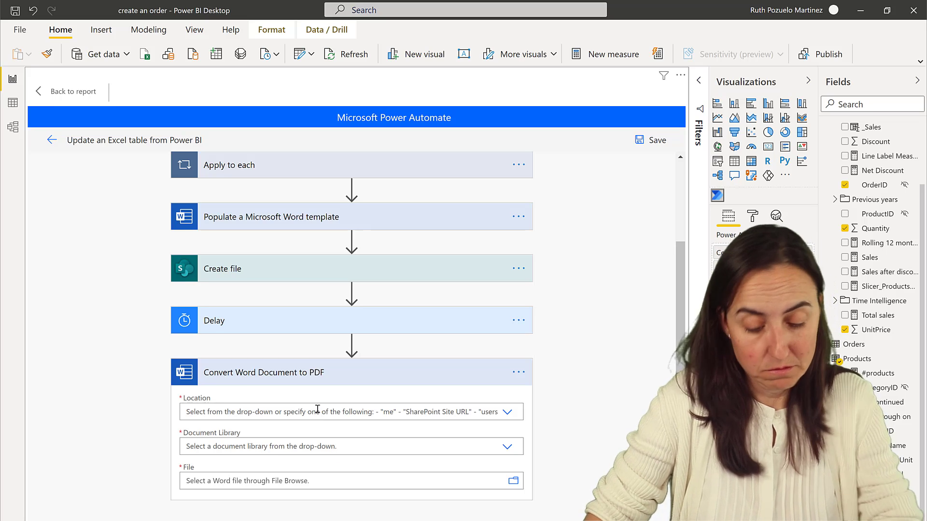
- Set the PDF conversion's location to SharePoint Site - Youtube and its document library to Vaccine Tracker
click(507, 413)
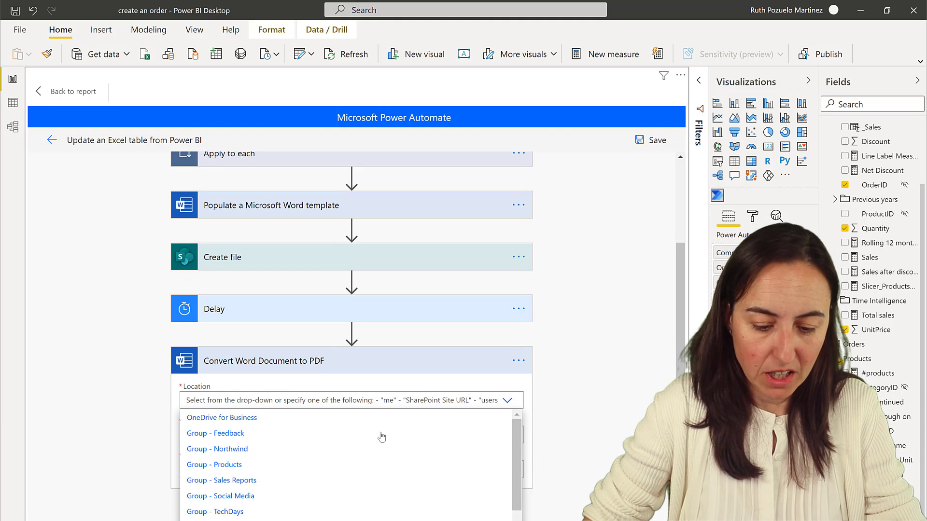
scroll(338, 425, down, 5)
scroll(392, 472, down, 2)
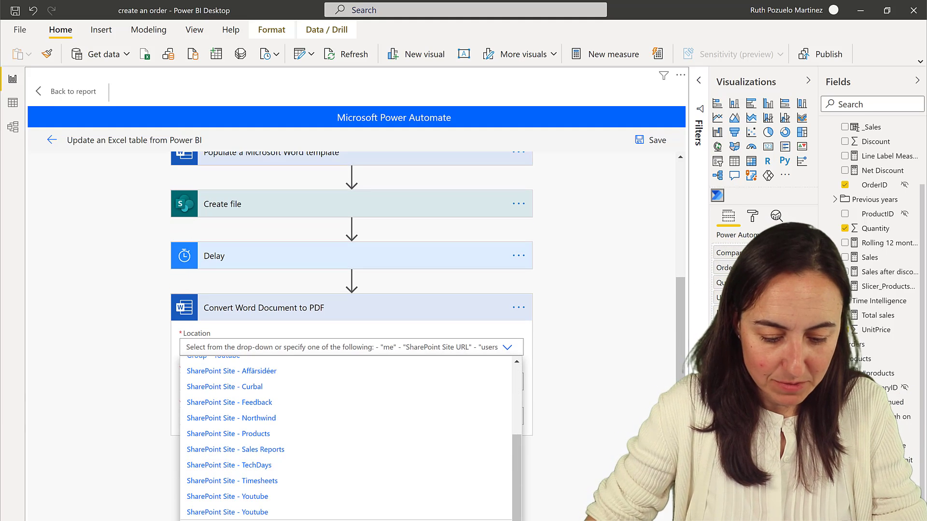
click(243, 500)
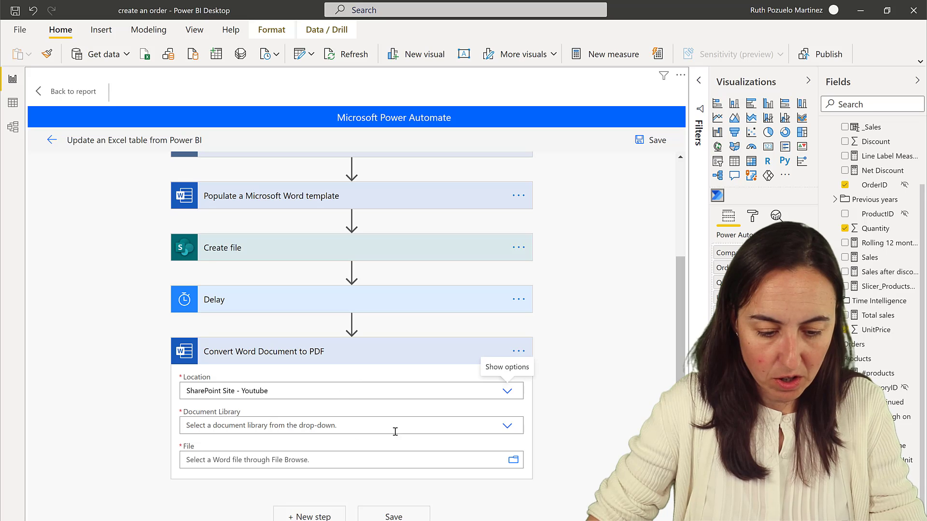
click(505, 426)
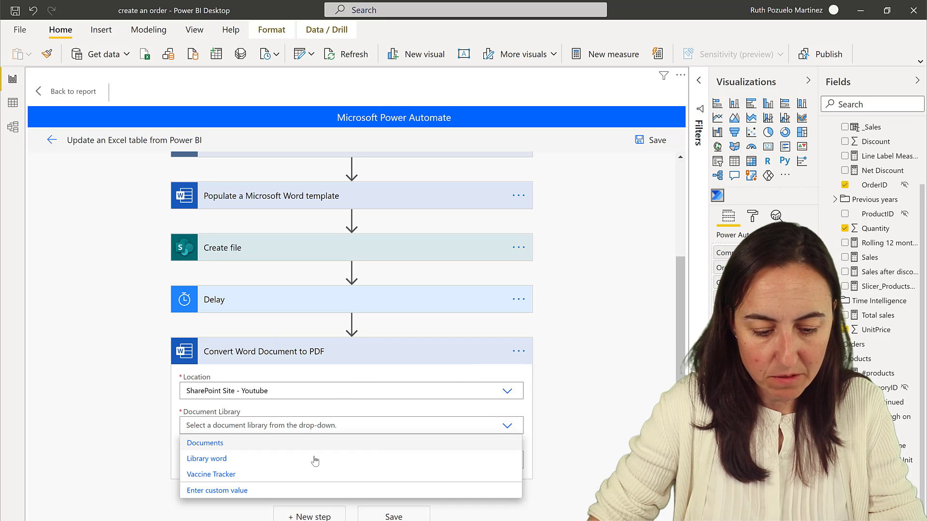
click(227, 476)
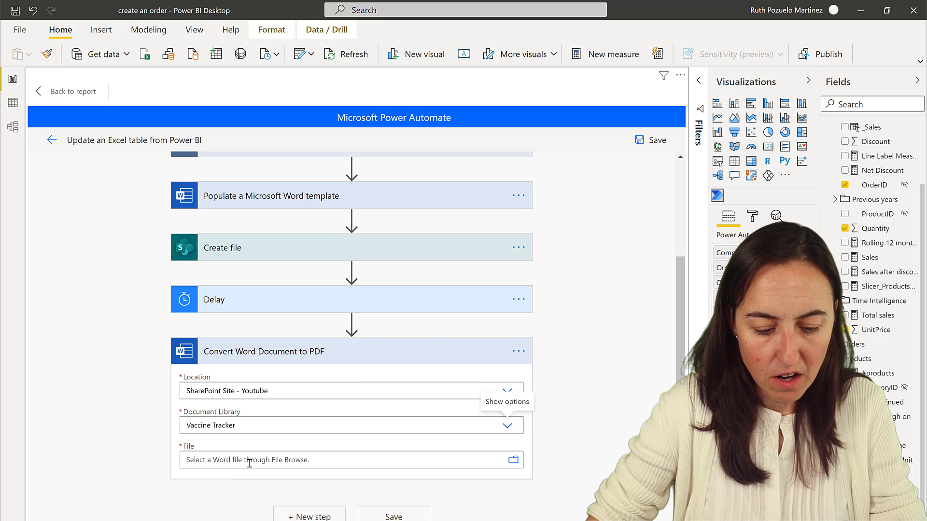
- Set the Convert Word Document to PDF action's file to the Name output of the Create file action
click(292, 461)
scroll(405, 432, down, 2)
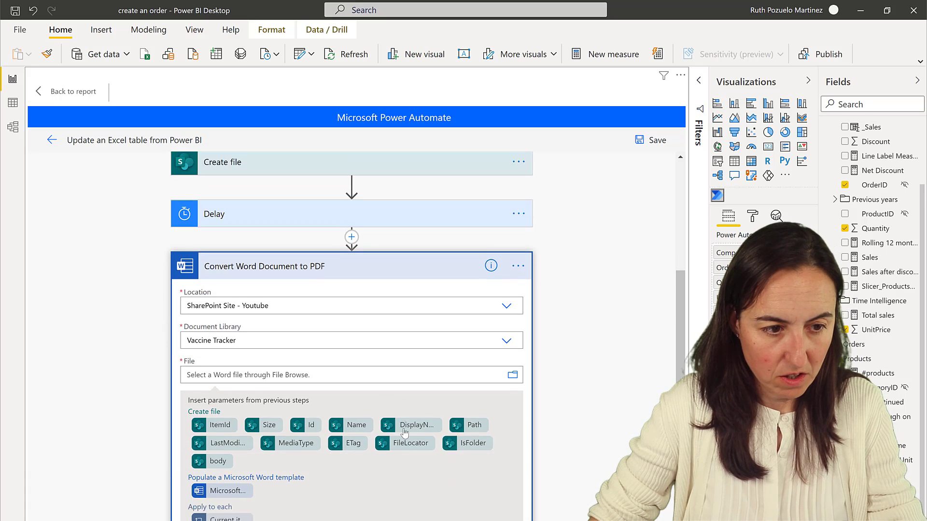
scroll(404, 432, down, 3)
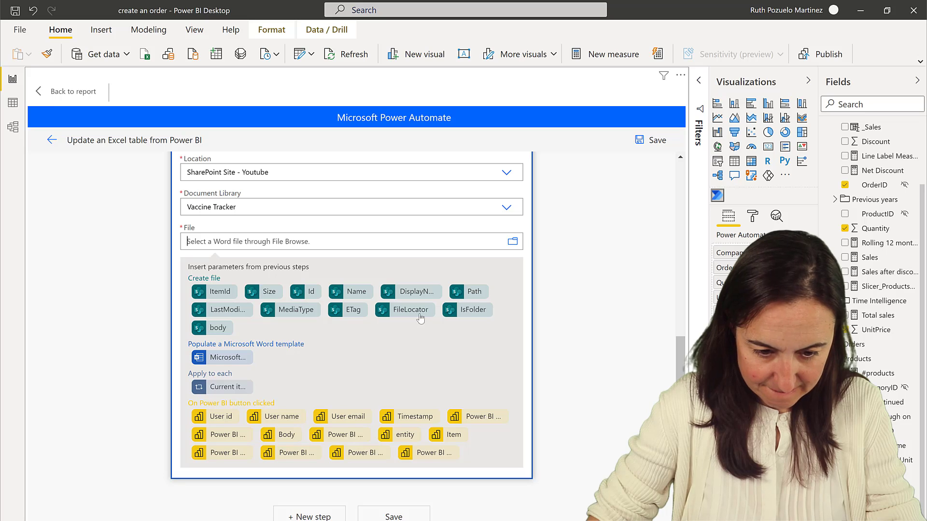
click(360, 292)
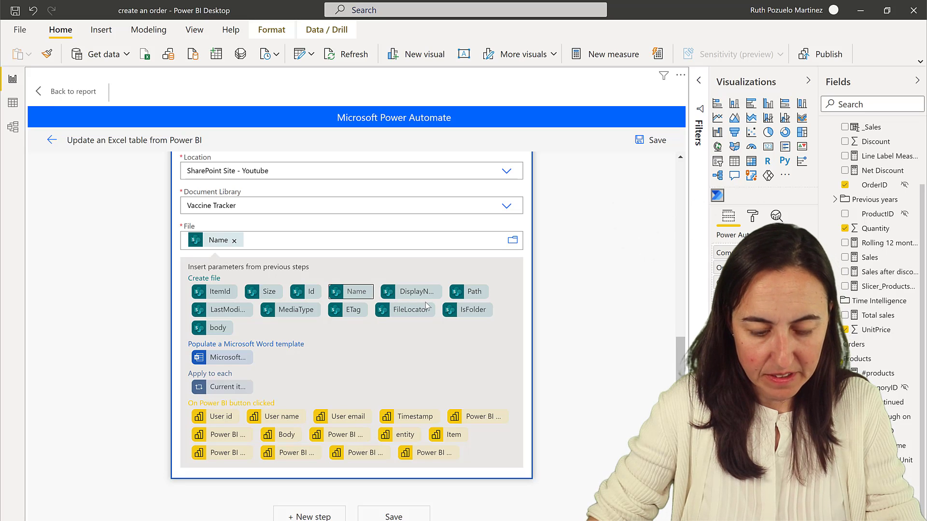
scroll(401, 329, up, 4)
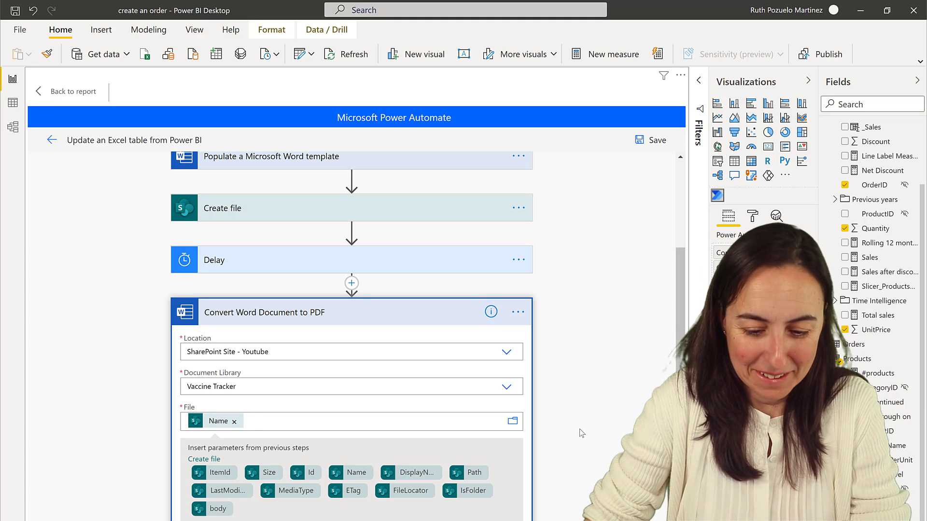
scroll(607, 409, down, 4)
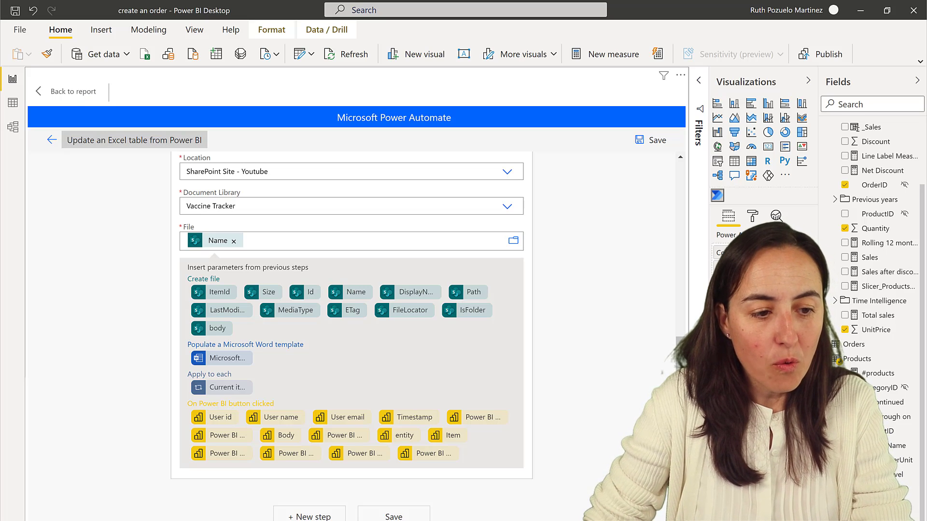
- Search the actions for "create file" and add SharePoint's Create file action after the PDF conversion
click(312, 518)
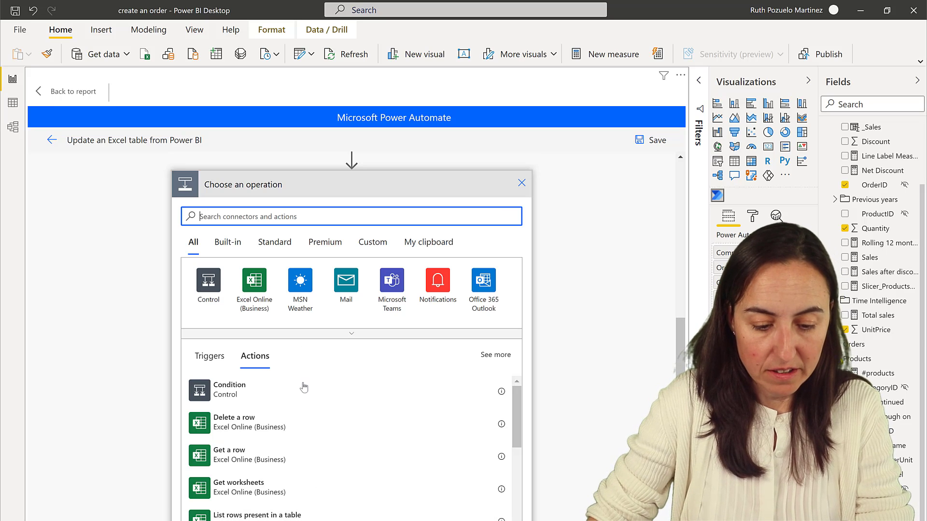
text(create )
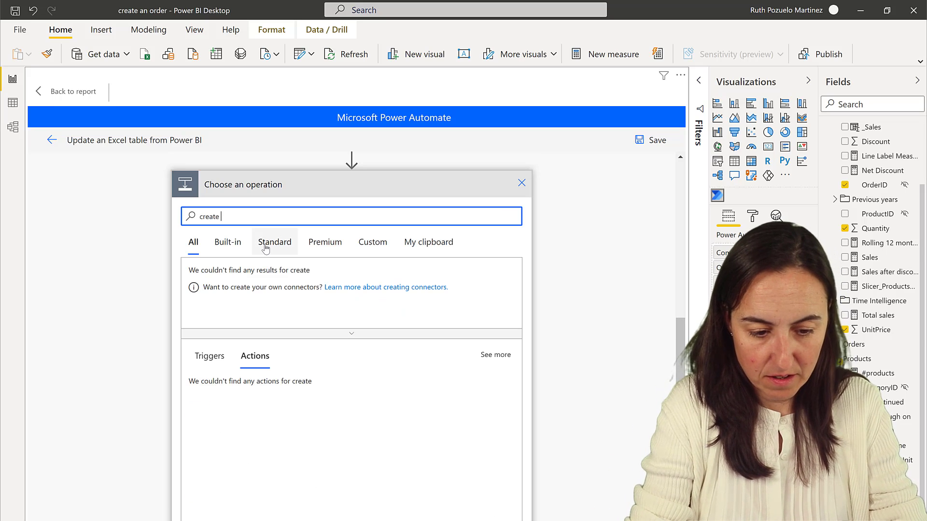
text(pdf)
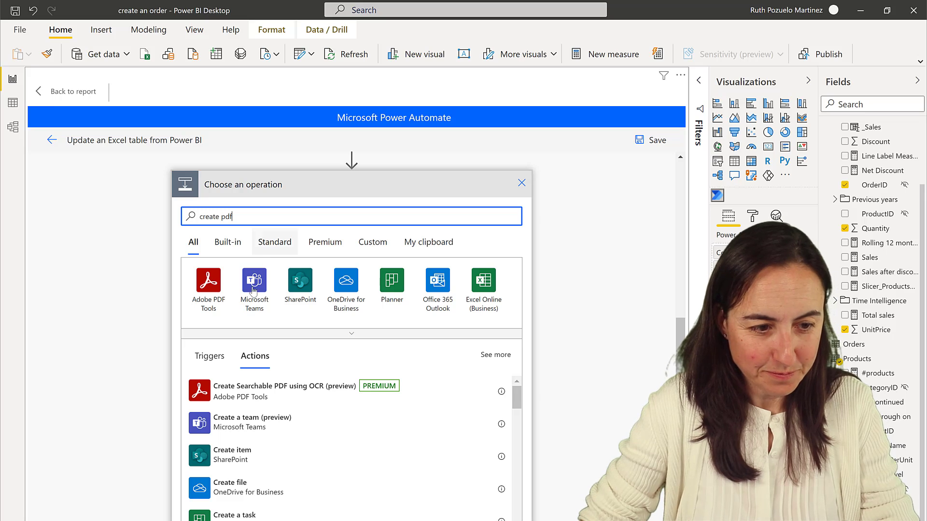
key(BackSpace)
key(BackSpace)
key(BackSpace)
text(f)
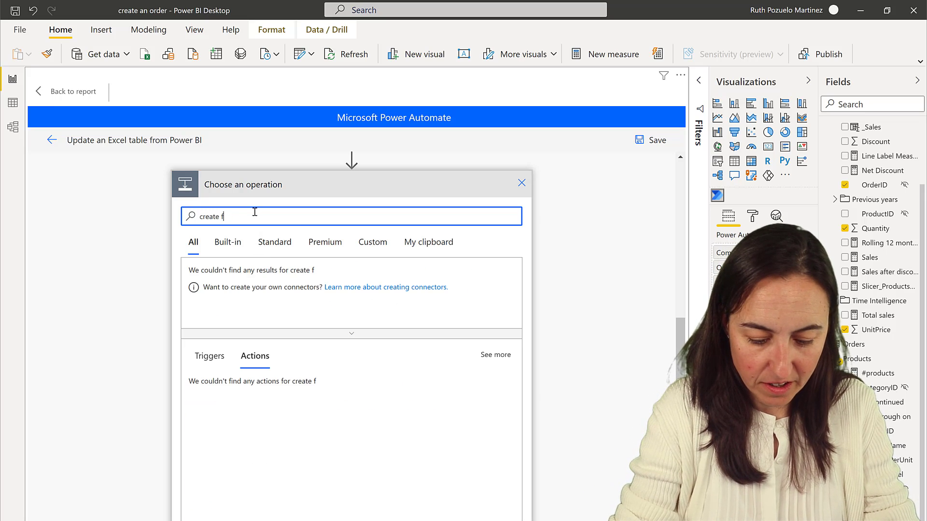
text(ile)
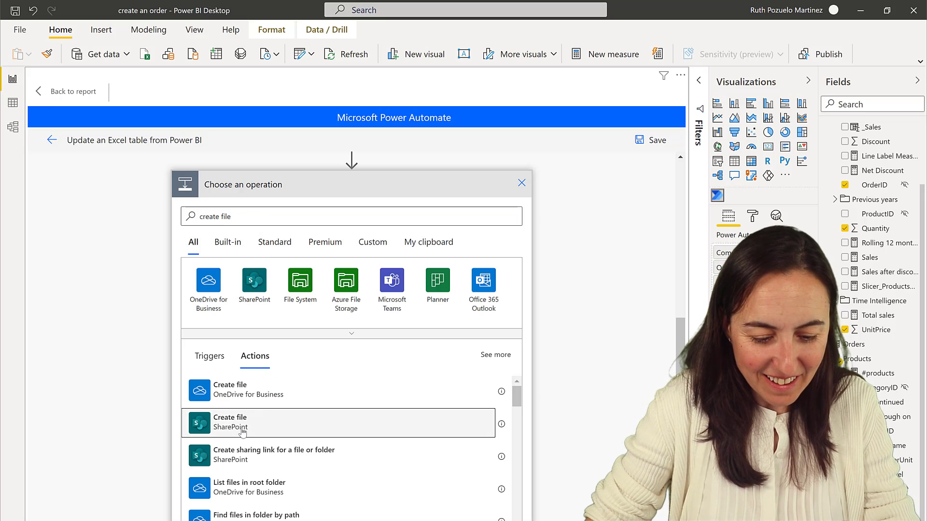
click(239, 425)
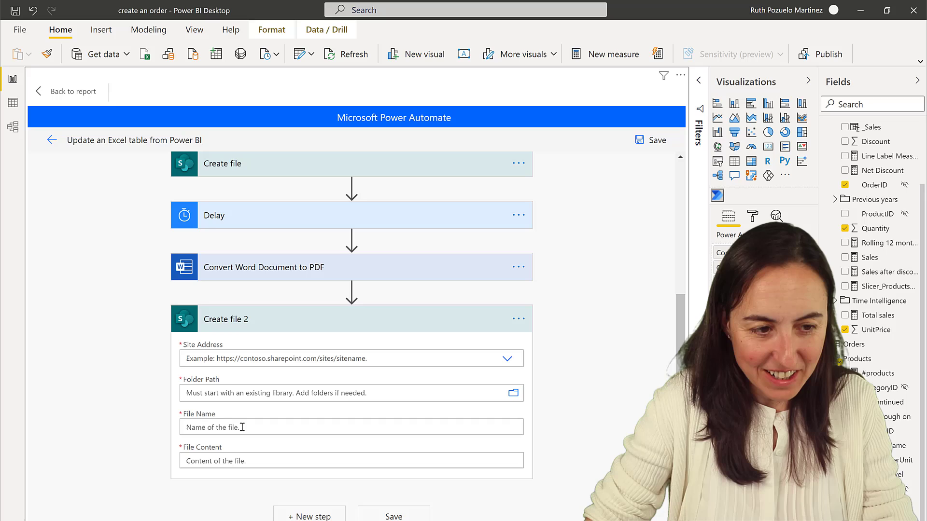
- Set the Create file 2 action's site address to the Youtube SharePoint site and its folder path to /Vaccine Tracker
click(508, 359)
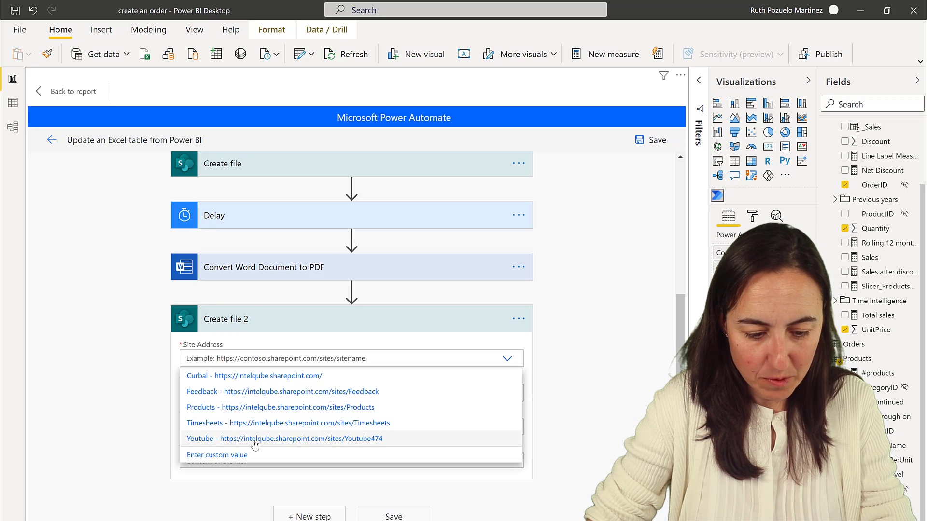
click(255, 439)
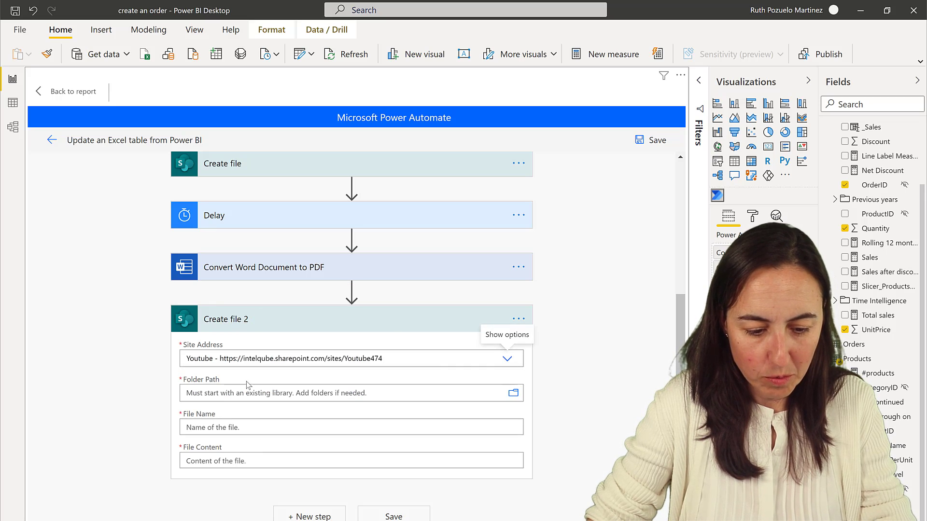
click(514, 395)
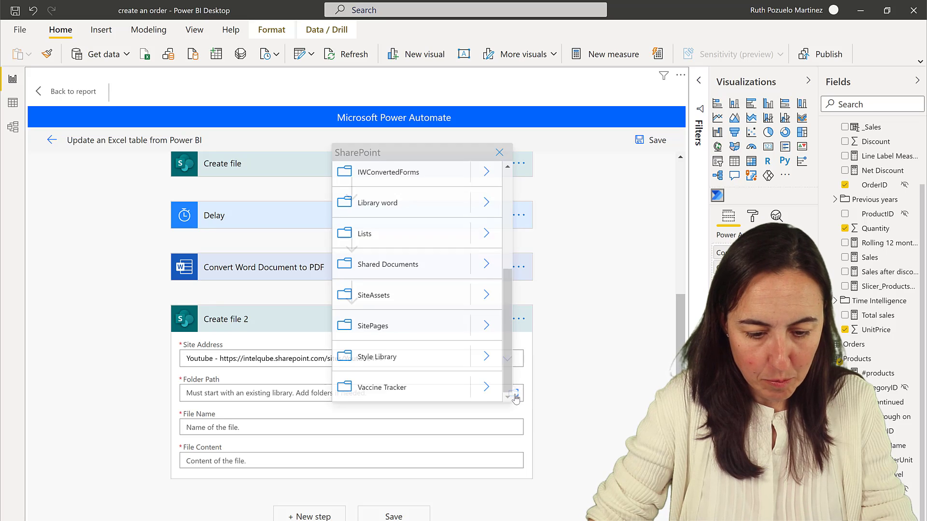
click(404, 386)
scroll(321, 413, down, 5)
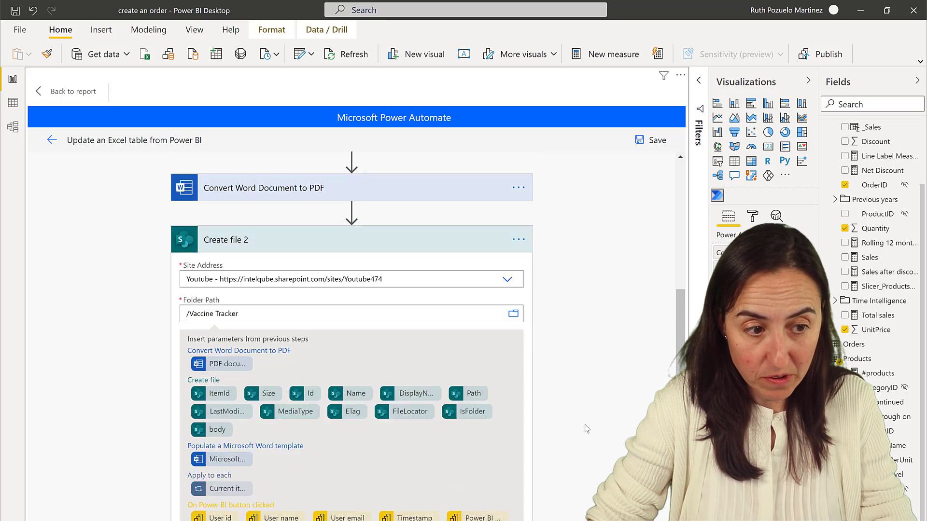
- Set the Create file 2 action's file name to the Create file action's Name output followed by .pdf
click(246, 428)
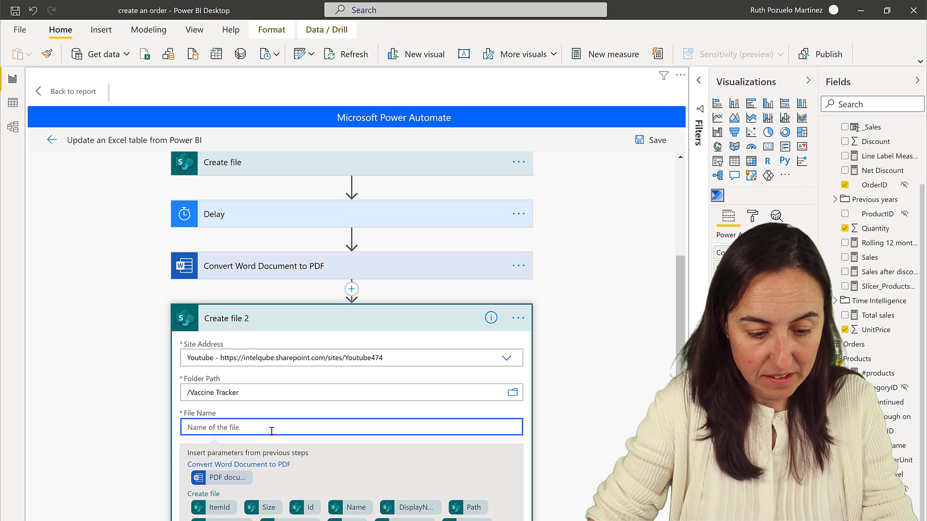
click(369, 328)
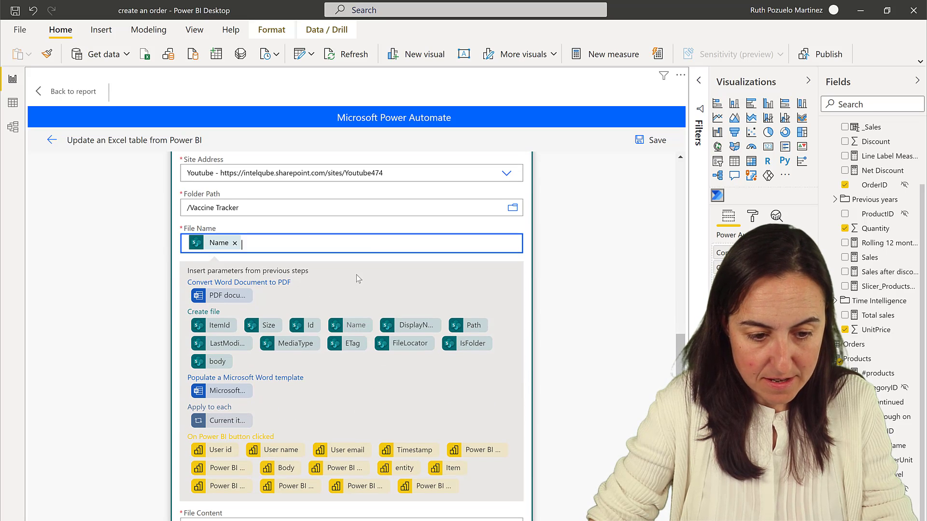
text(.pdf)
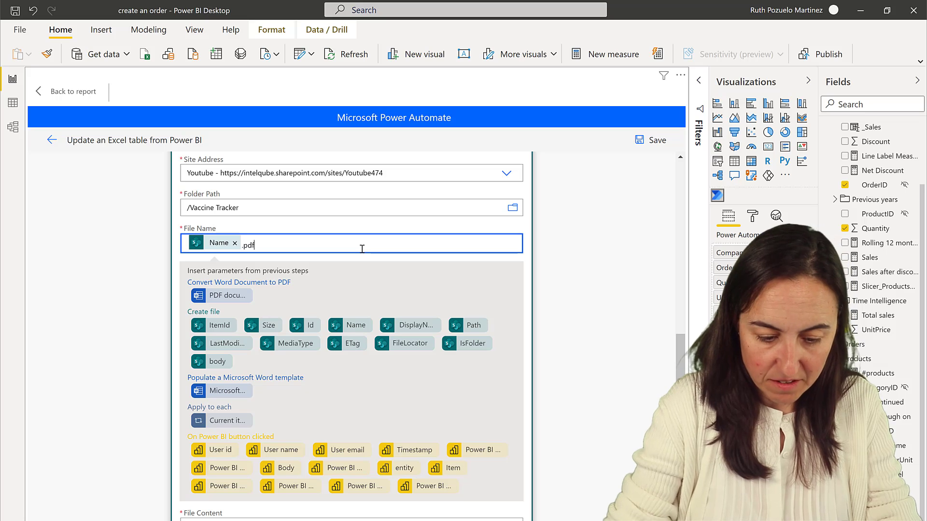
- Set the Create file 2 action's file content to the PDF document output of Convert Word Document to PDF
scroll(618, 355, down, 2)
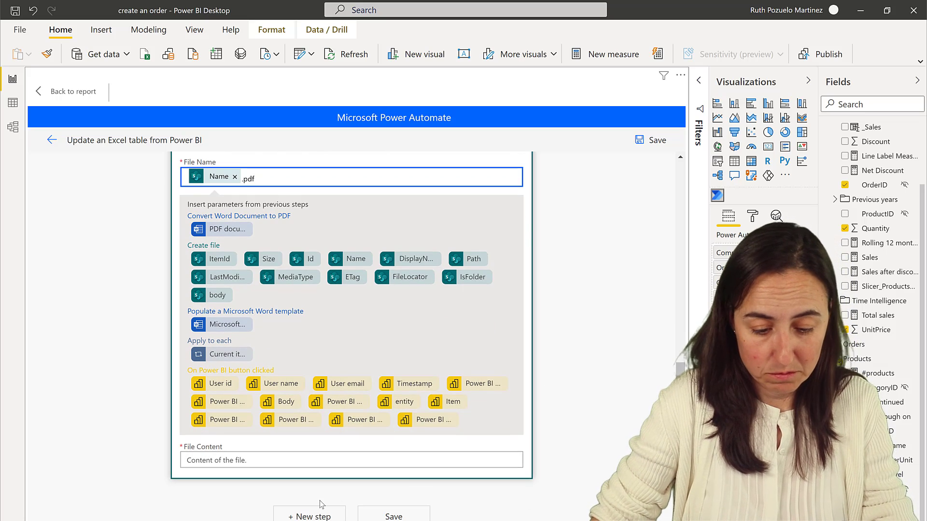
click(321, 463)
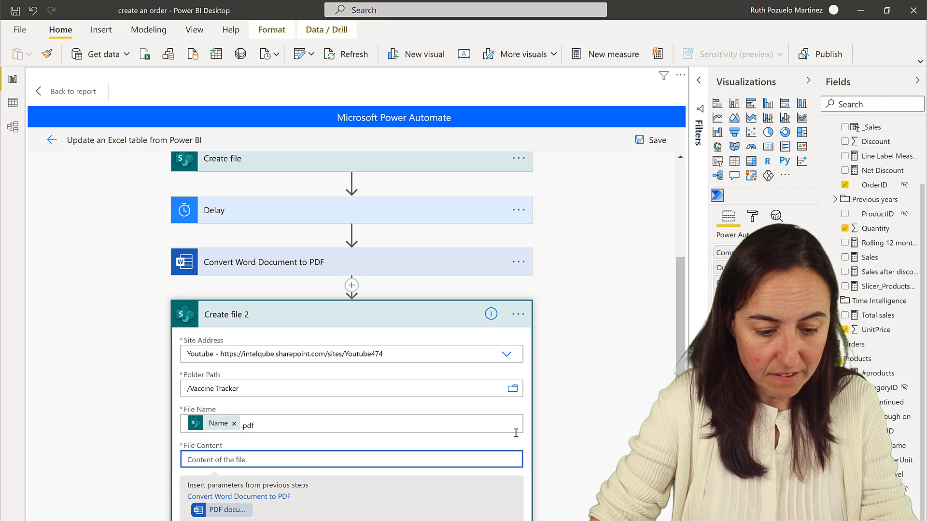
click(222, 387)
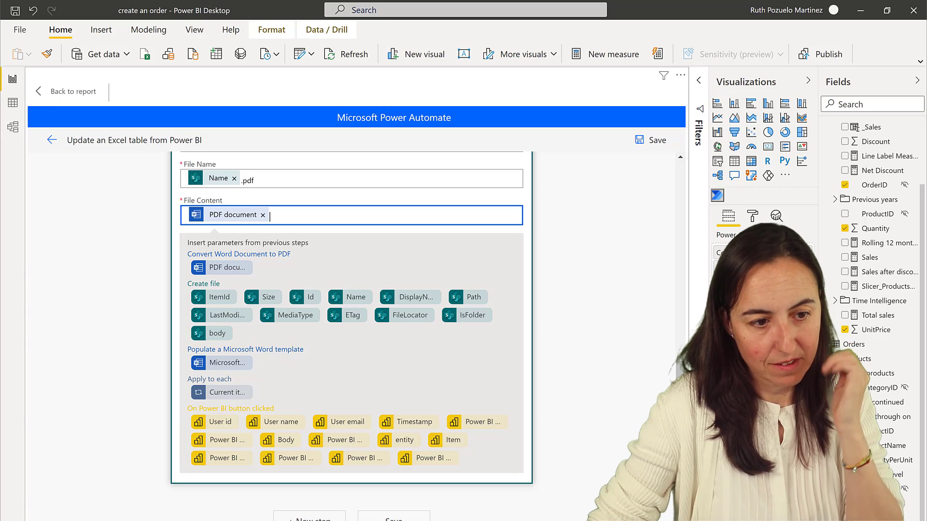
click(662, 333)
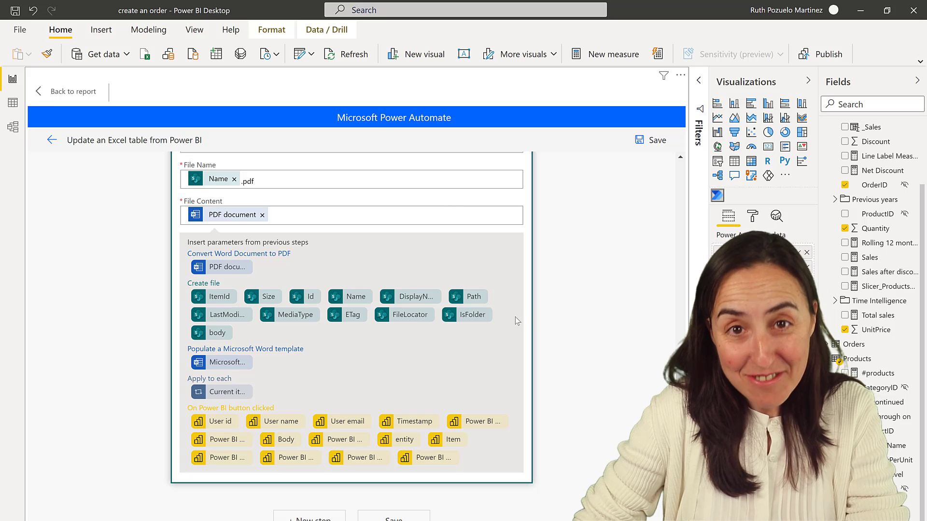
- Search the actions for "get file content" and add SharePoint's Get file content action after Create file 2
click(310, 517)
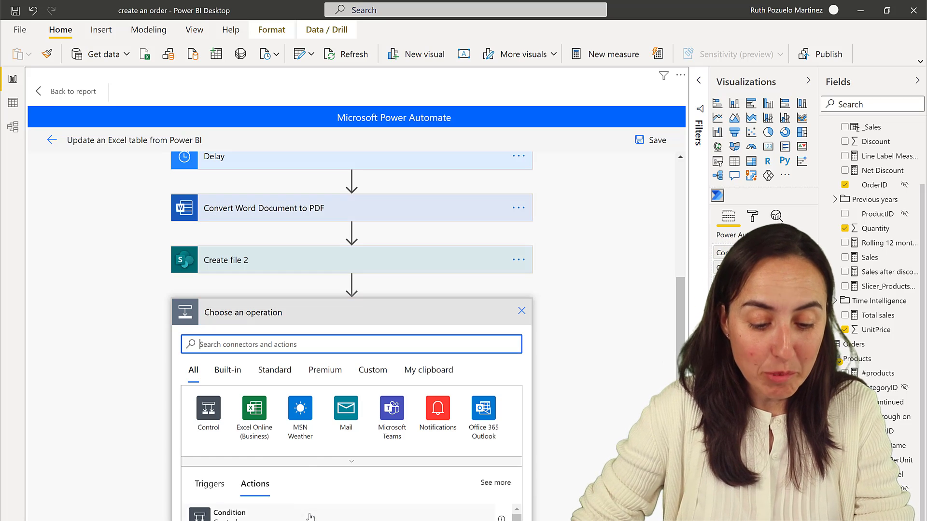
text(g)
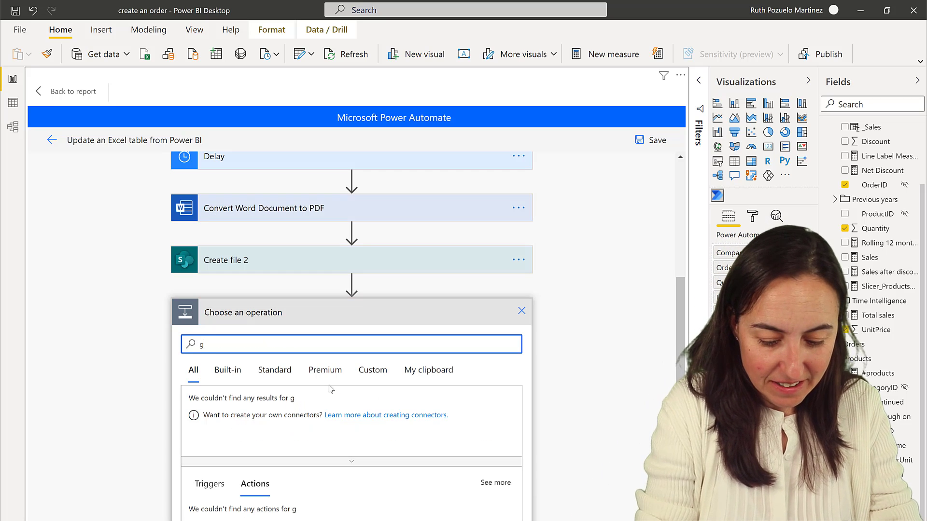
text(et file conte)
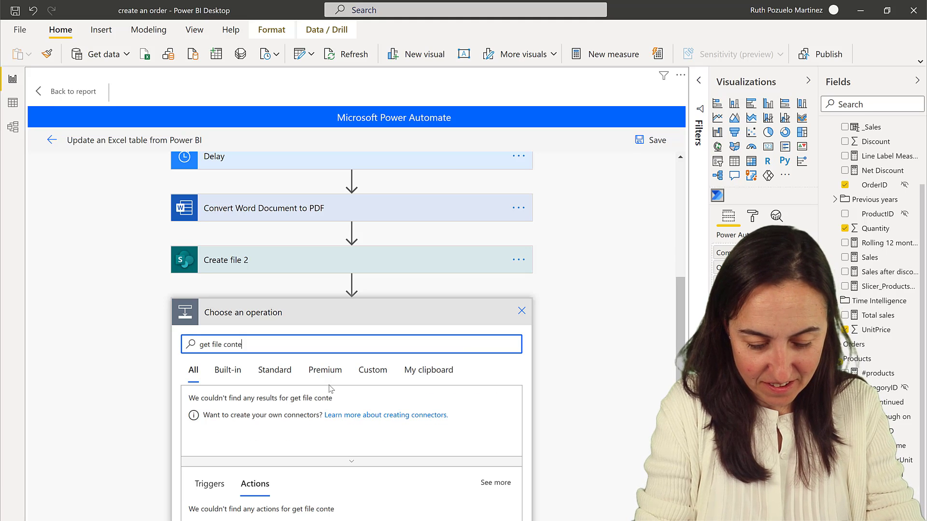
text(nt)
scroll(274, 407, down, 3)
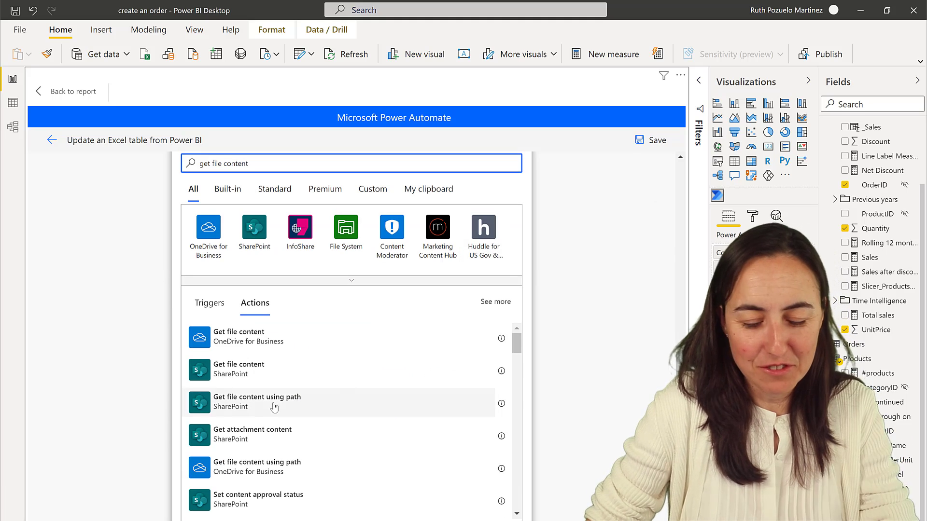
click(273, 372)
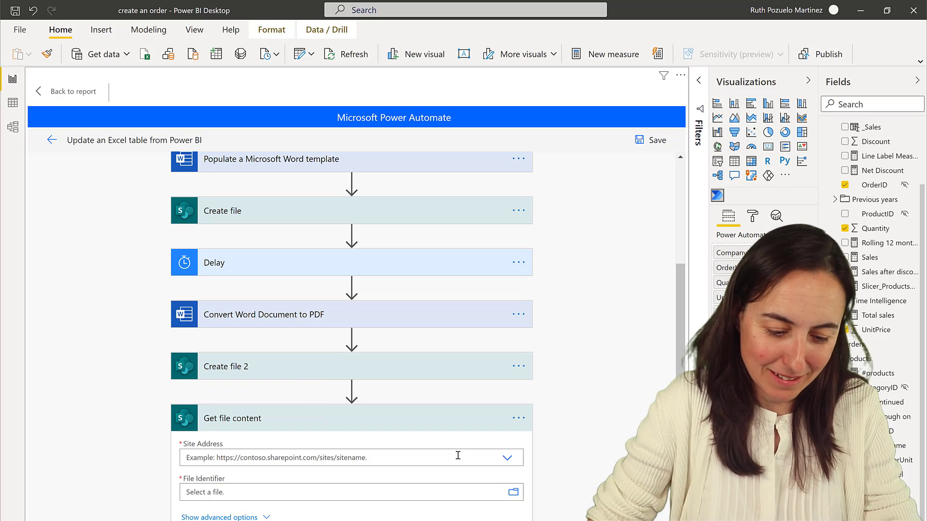
- Set Get file content's site address to the Youtube SharePoint site and its file identifier to the Id output of Create file 2
scroll(458, 455, down, 1)
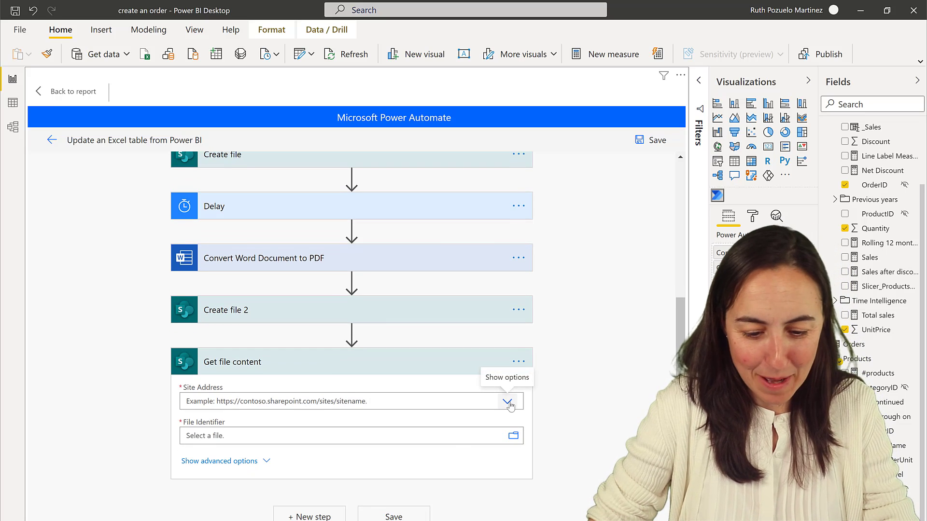
click(508, 403)
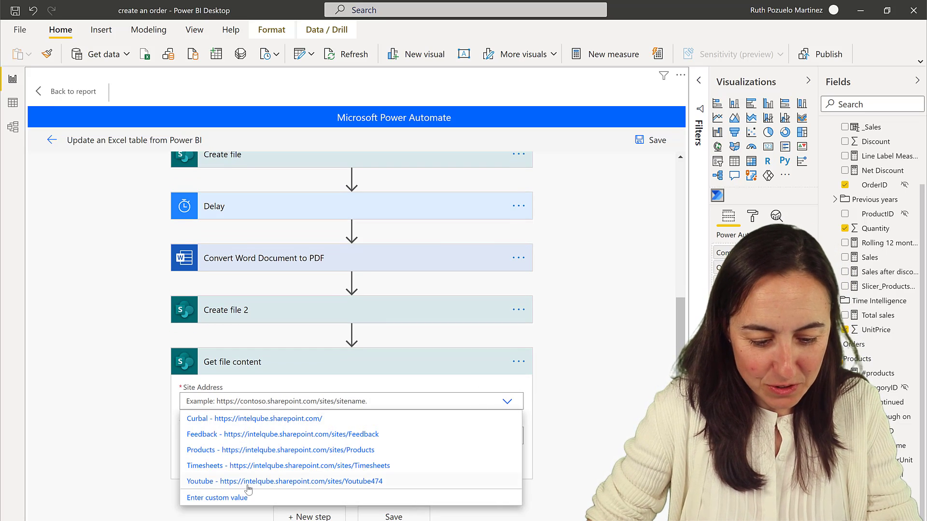
click(248, 482)
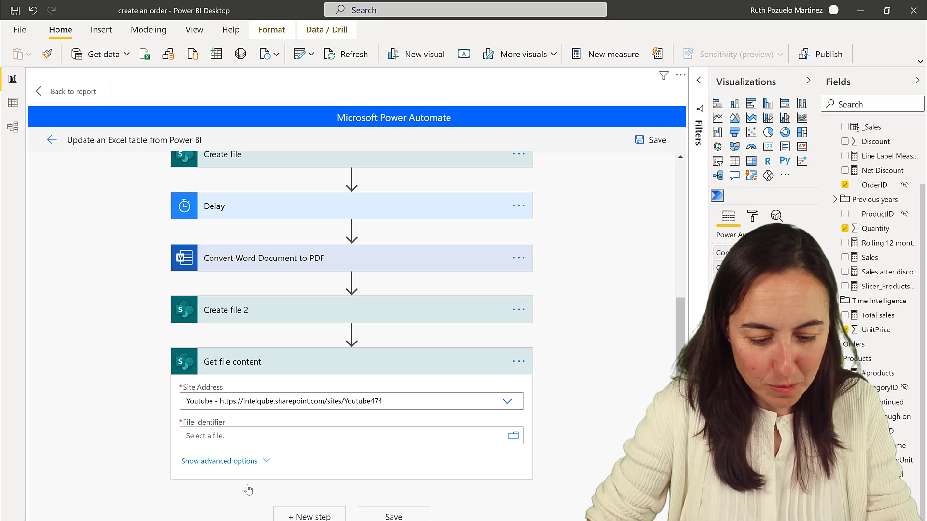
click(223, 436)
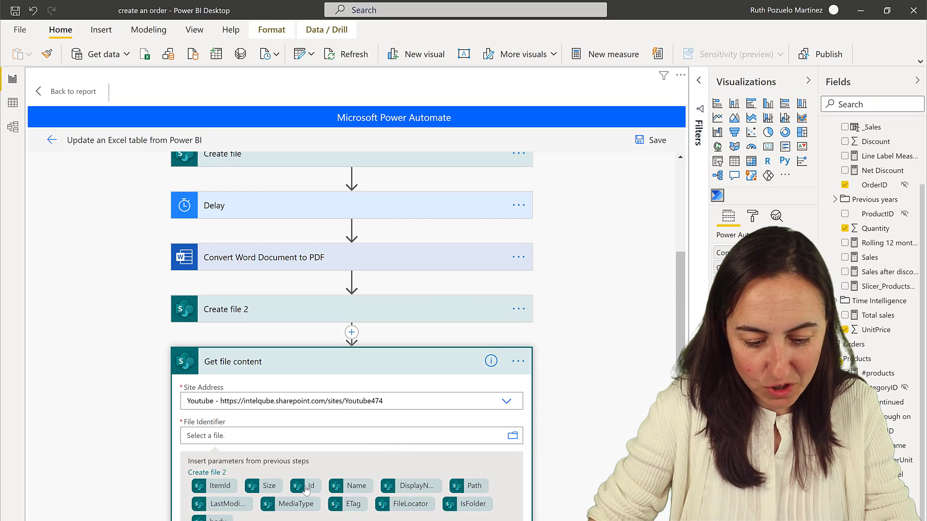
click(305, 487)
- Search the actions for "email" and add Office 365 Outlook's Send an email (V2) action after Get file content
scroll(307, 497, down, 6)
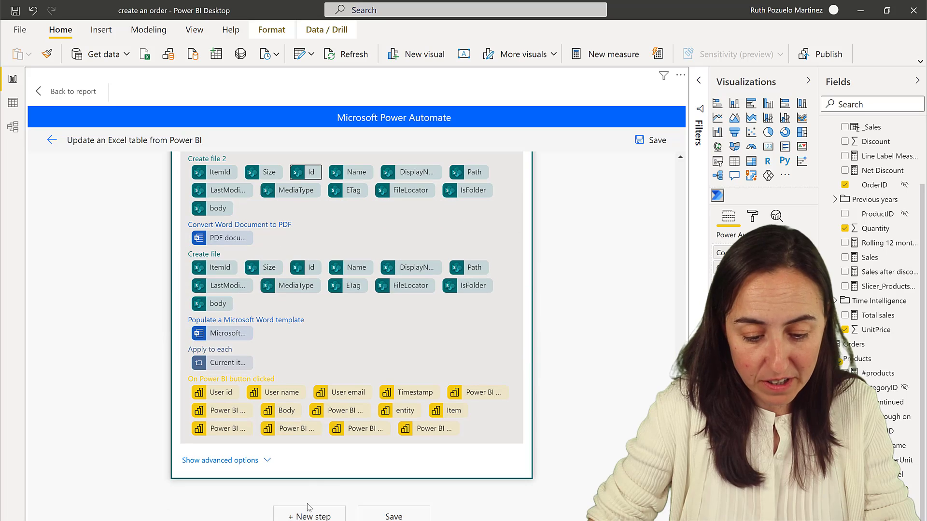
click(307, 517)
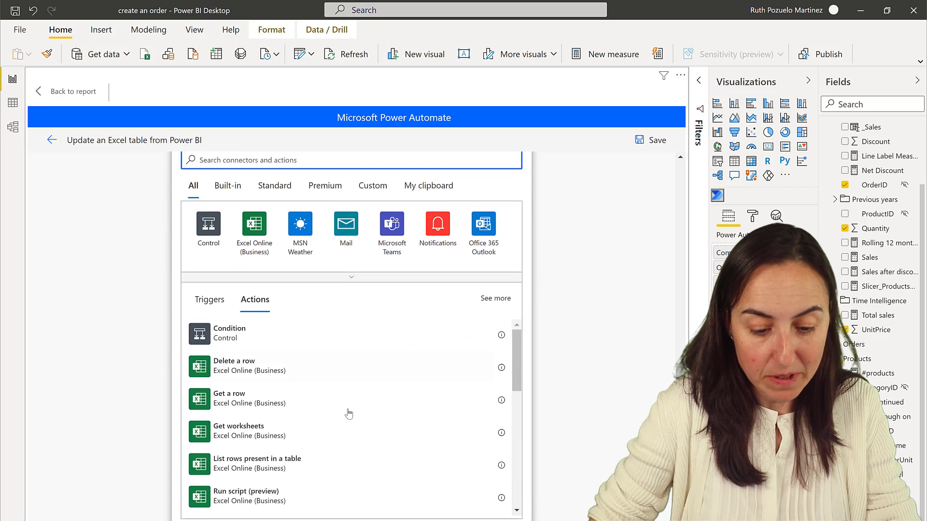
scroll(345, 410, up, 3)
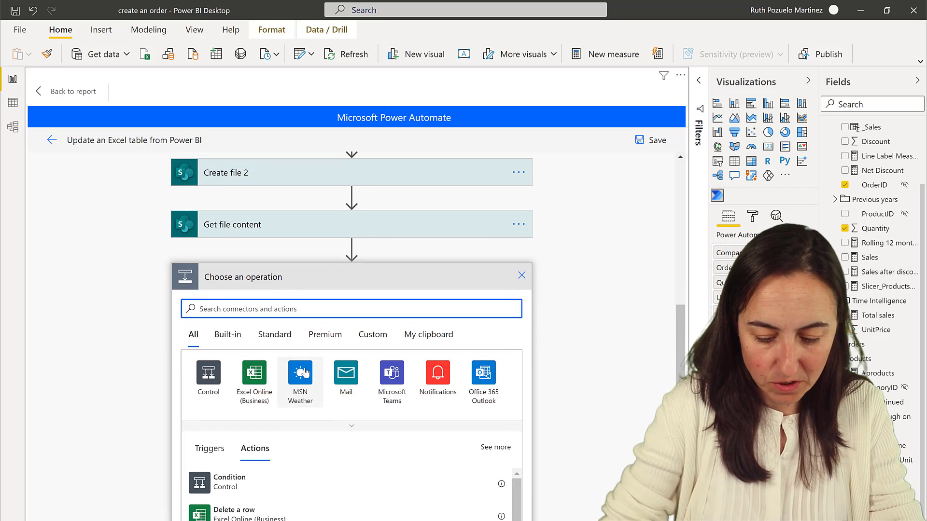
text(emial)
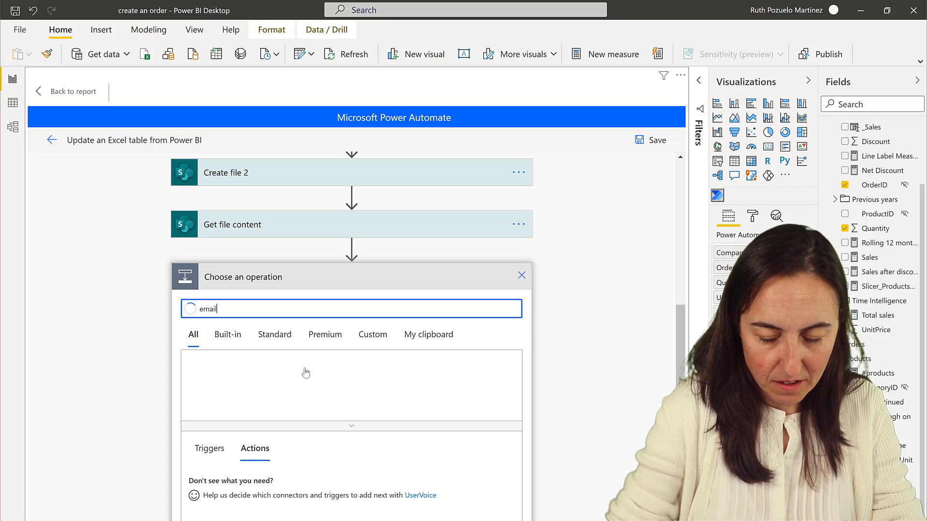
scroll(303, 478, down, 4)
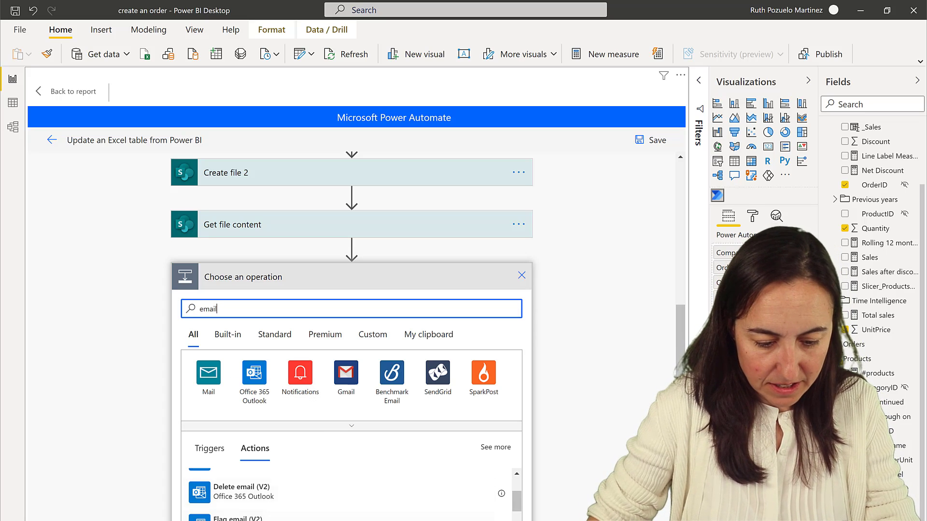
click(222, 507)
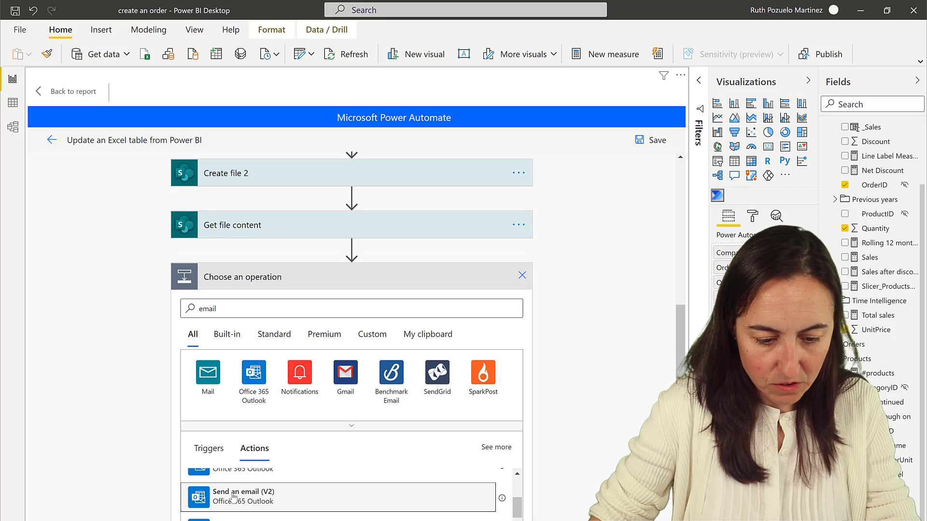
- Enter "Order confirmation" as the subject of the Send an email (V2) action
click(229, 383)
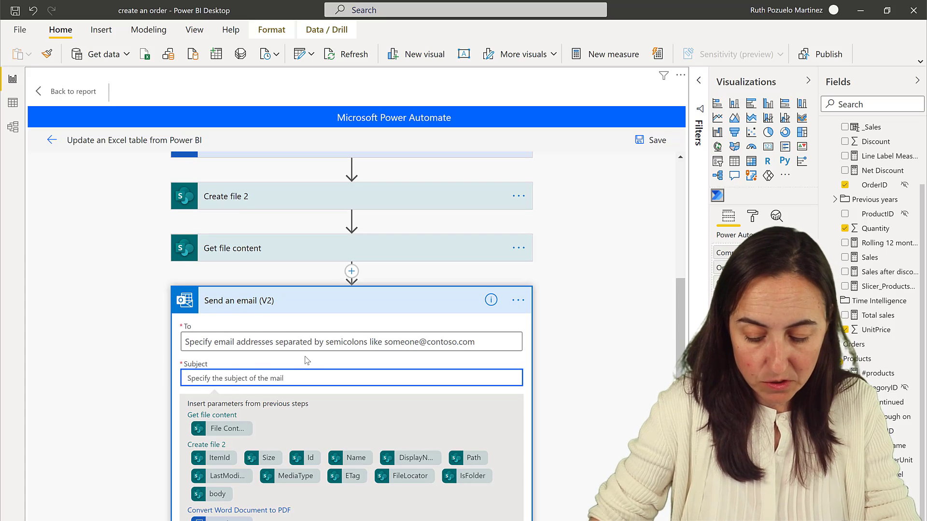
text(Order )
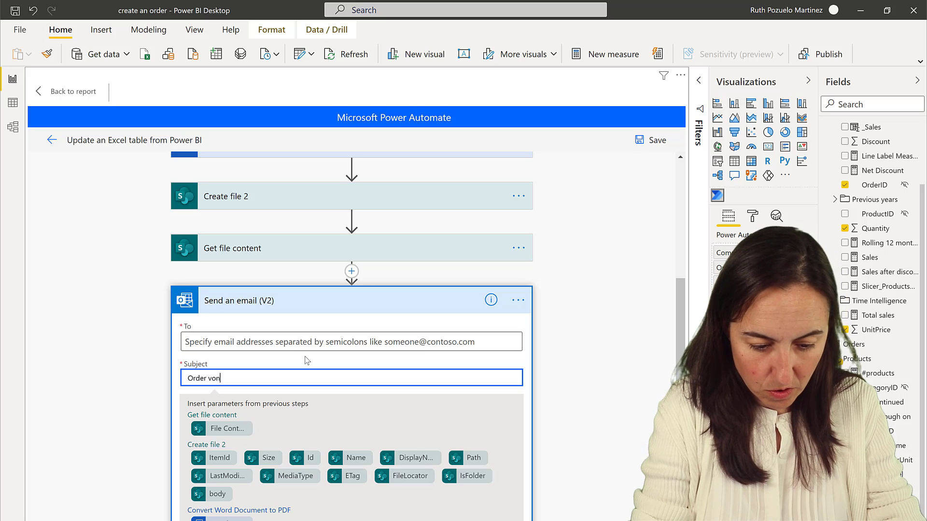
text(con)
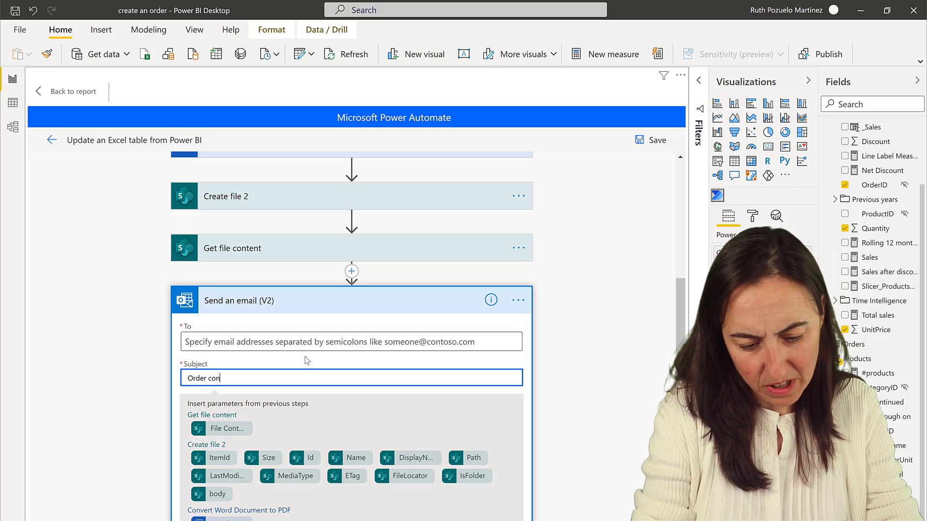
text(fir)
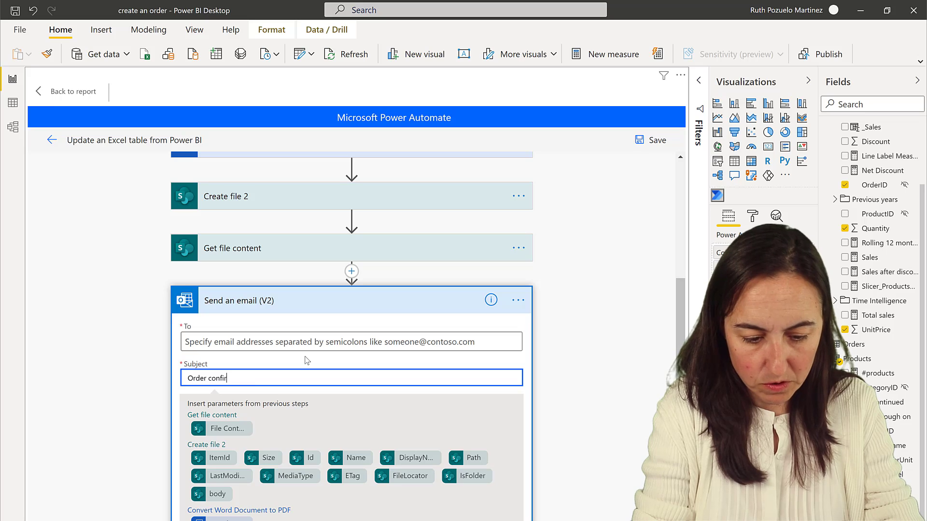
text(mation)
- Enter "Hi,,," as the body of the Send an email (V2) action
scroll(624, 360, down, 2)
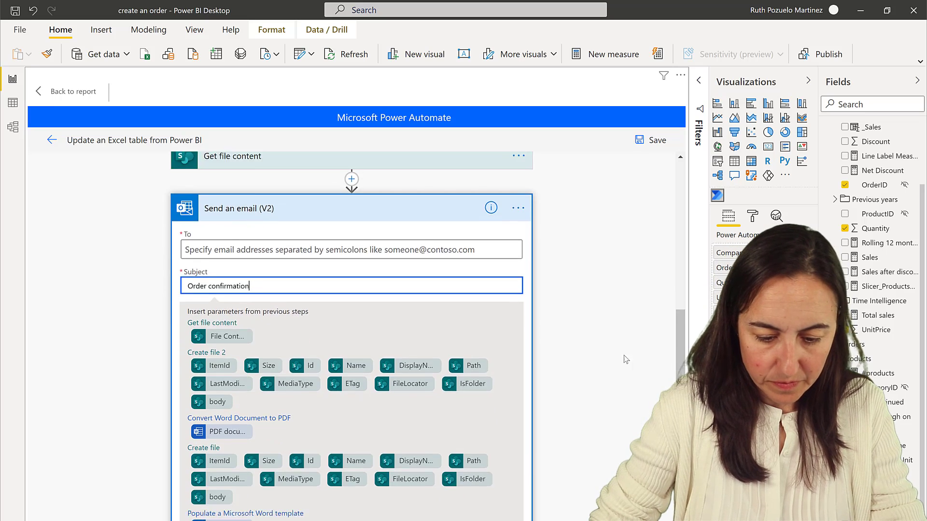
scroll(624, 360, down, 5)
click(221, 435)
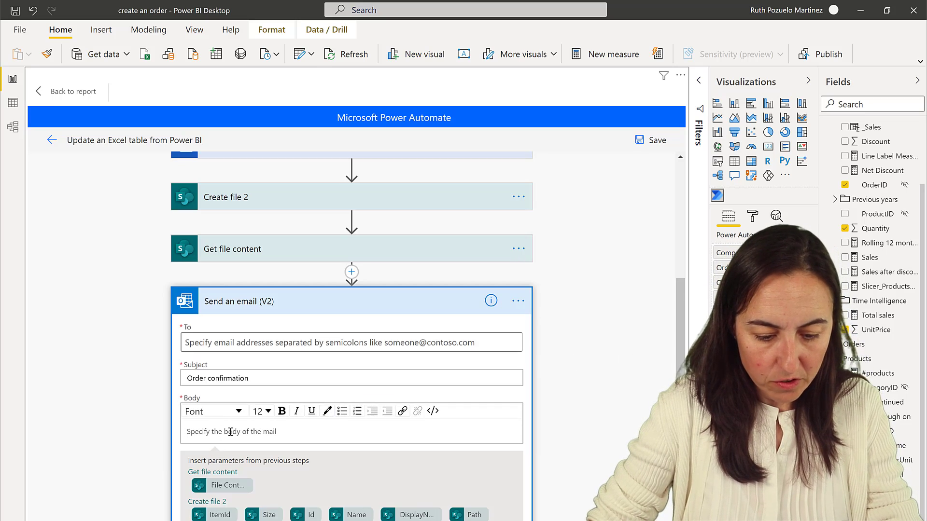
text(Hi,,,)
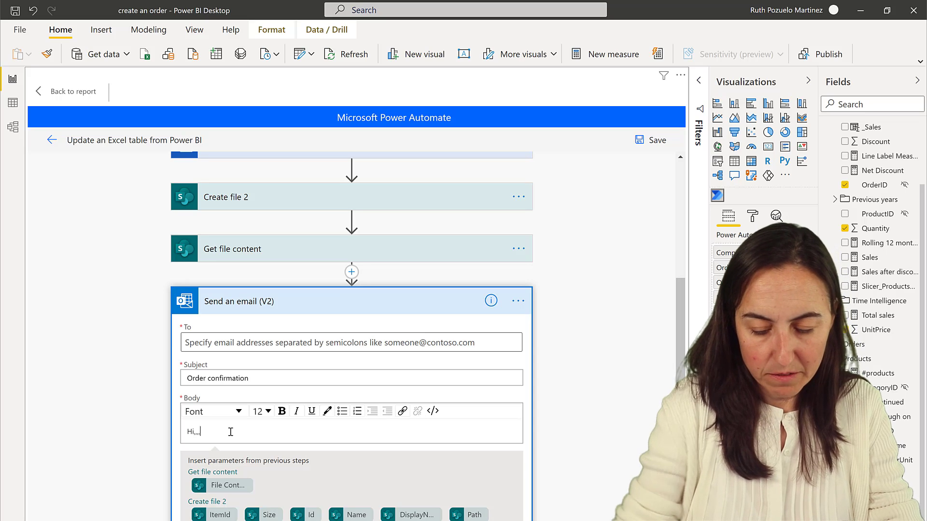
- Show the email action's advanced options and set the first attachment's name to the Name output of Create file 2
scroll(544, 424, down, 7)
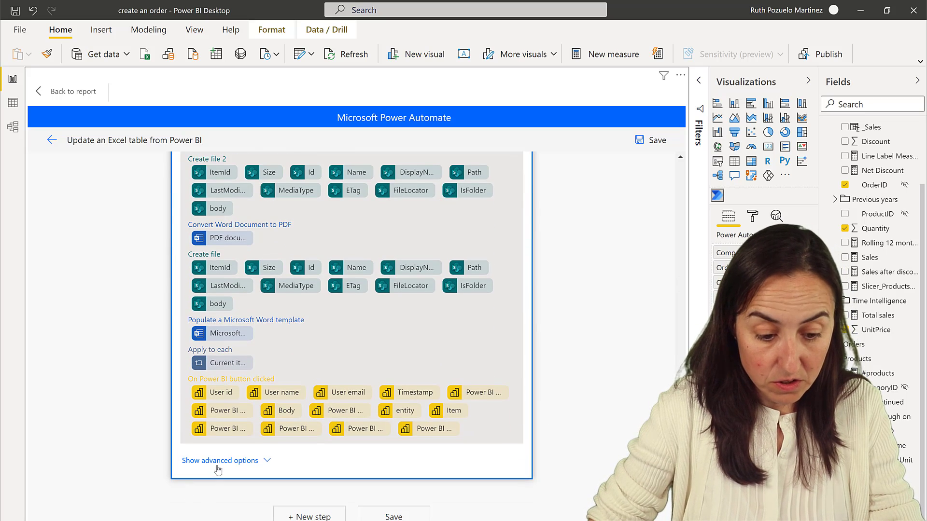
click(218, 462)
scroll(318, 333, up, 2)
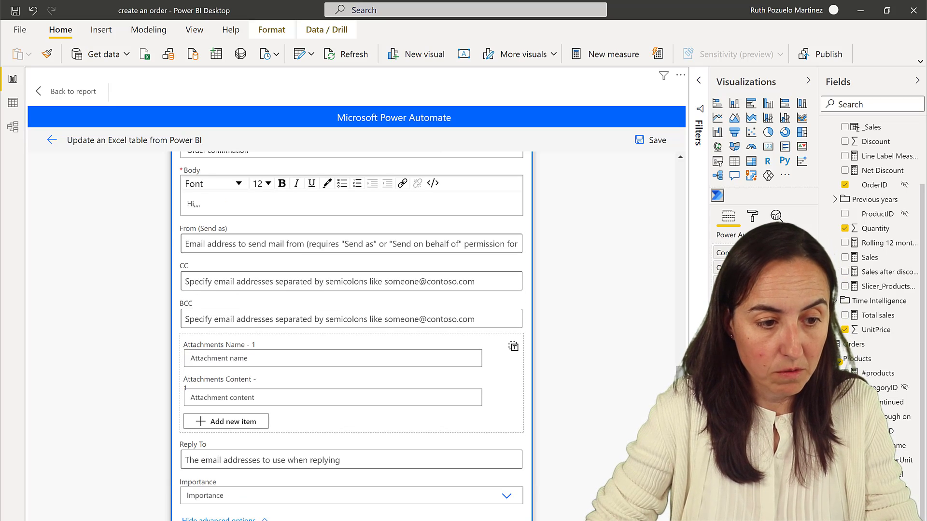
click(241, 361)
scroll(381, 393, down, 3)
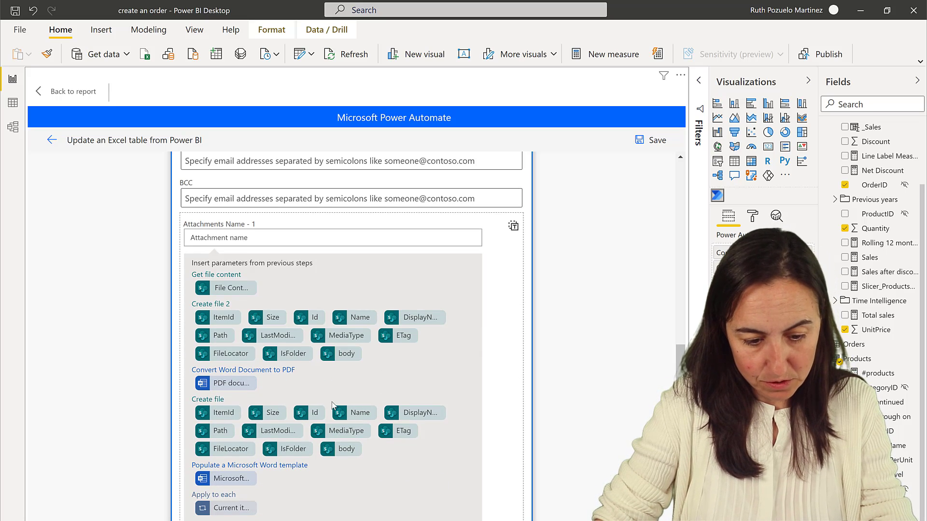
click(364, 321)
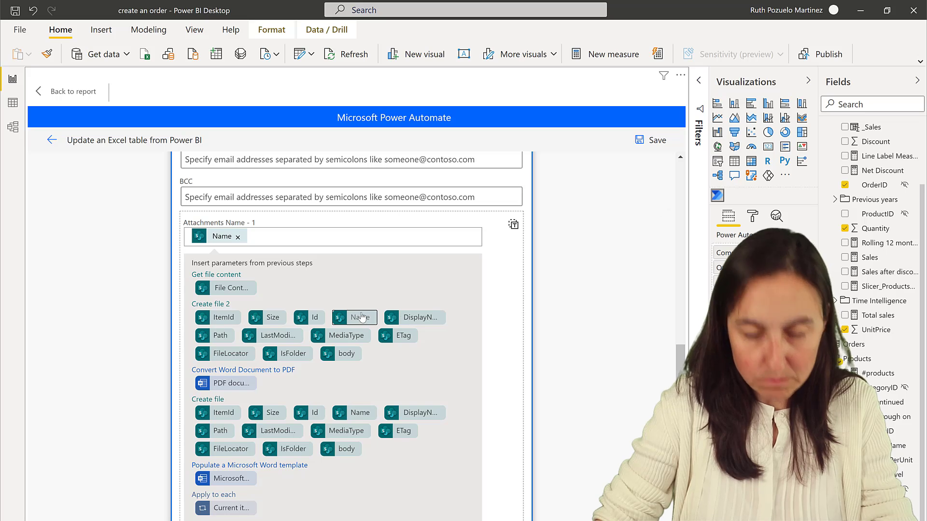
- Set the first attachment's content to the File Content output of the Get file content action
scroll(525, 349, down, 5)
click(271, 395)
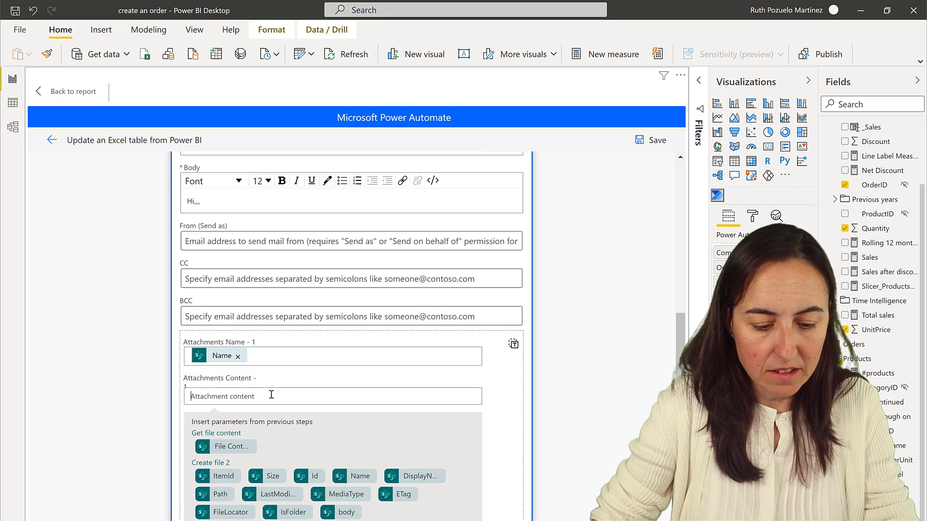
scroll(315, 368, down, 4)
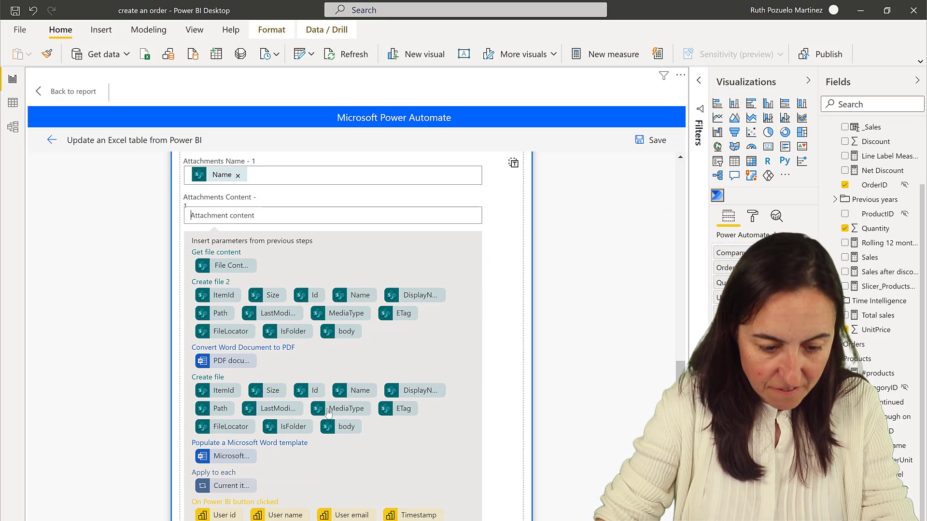
scroll(310, 410, up, 10)
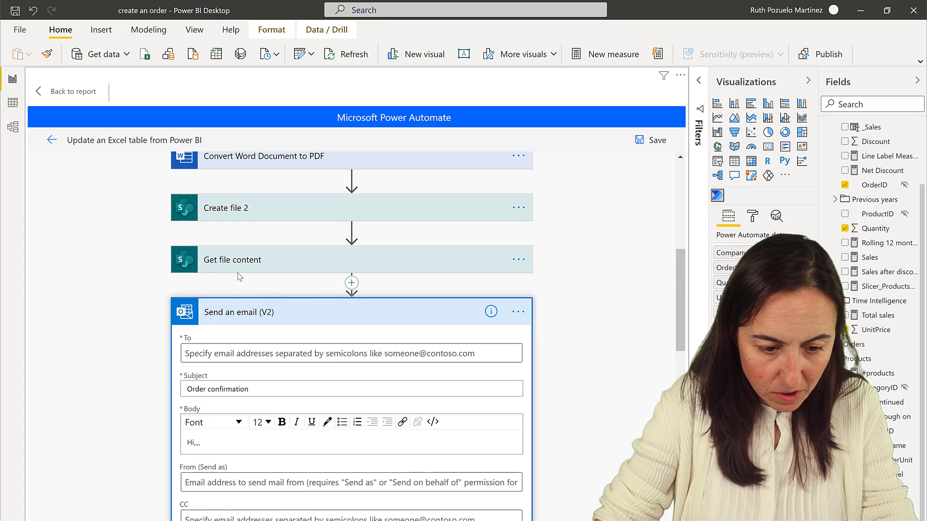
scroll(244, 269, down, 10)
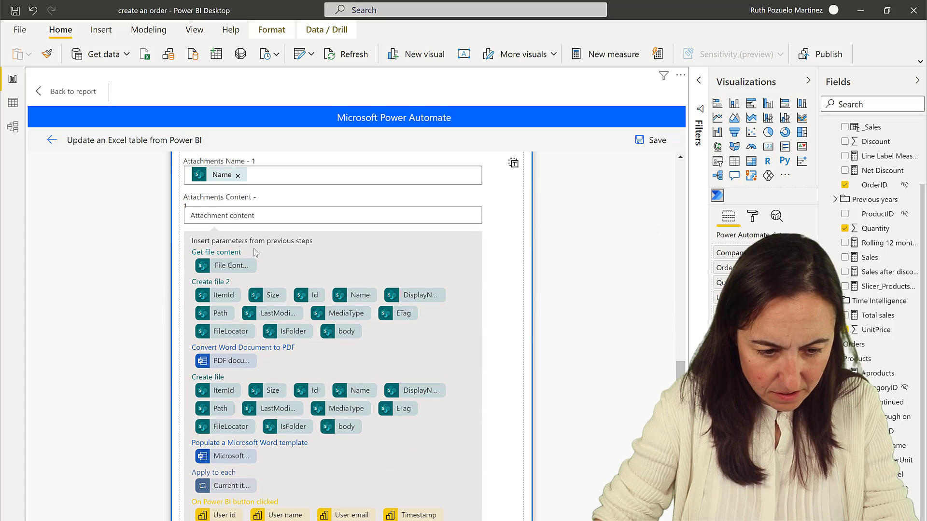
click(230, 267)
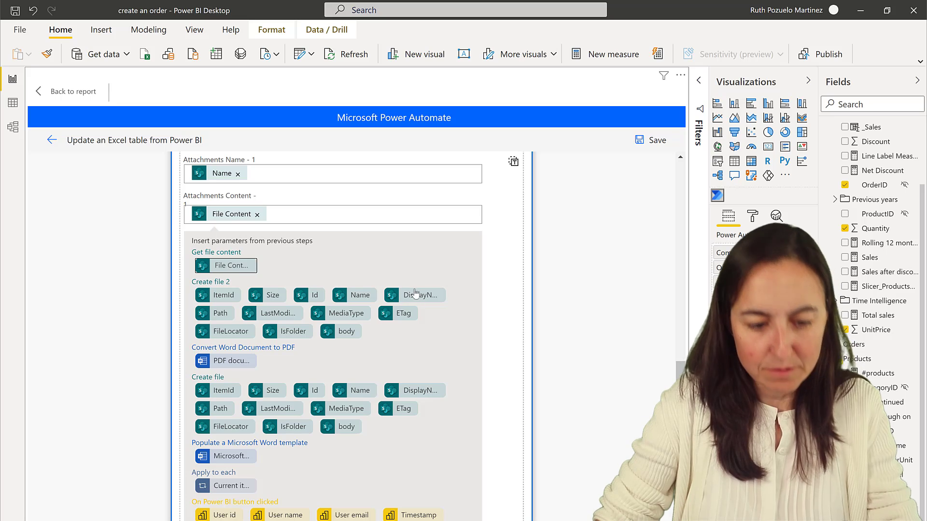
- Dismiss the flow checker and set the flow owner's own account as the recipient of the Send an email (V2) action
scroll(575, 381, down, 5)
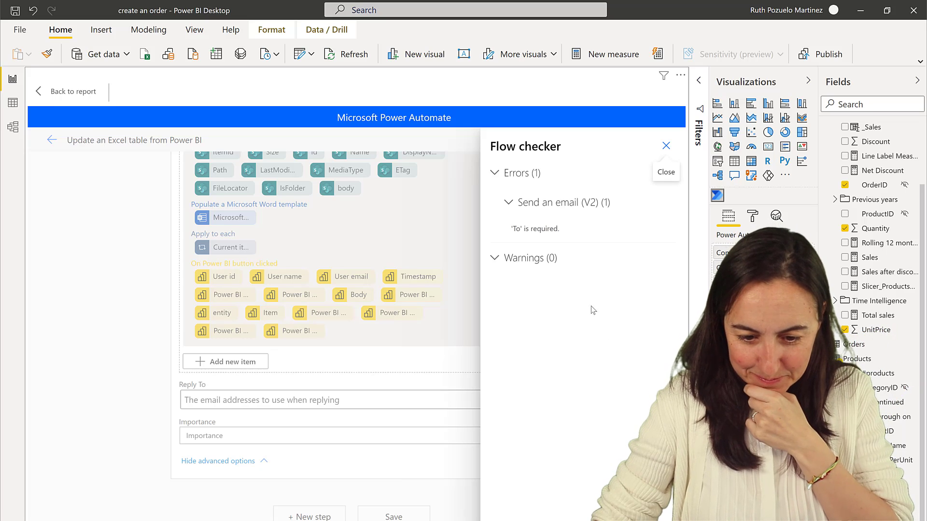
click(666, 146)
scroll(215, 300, up, 8)
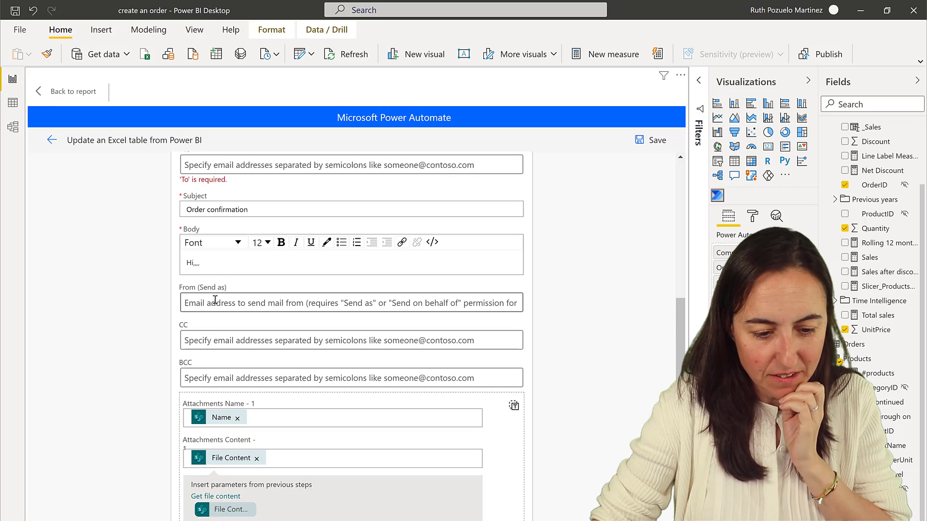
scroll(214, 299, up, 3)
click(210, 286)
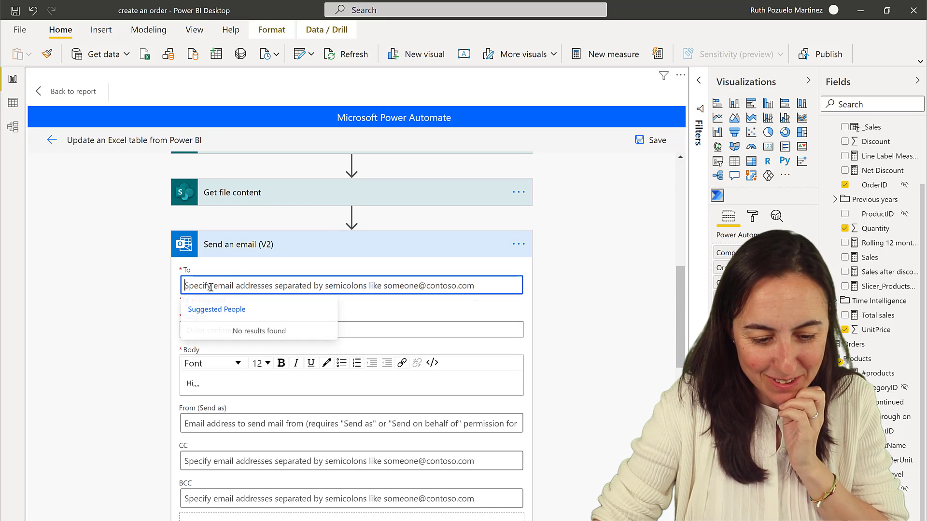
click(219, 284)
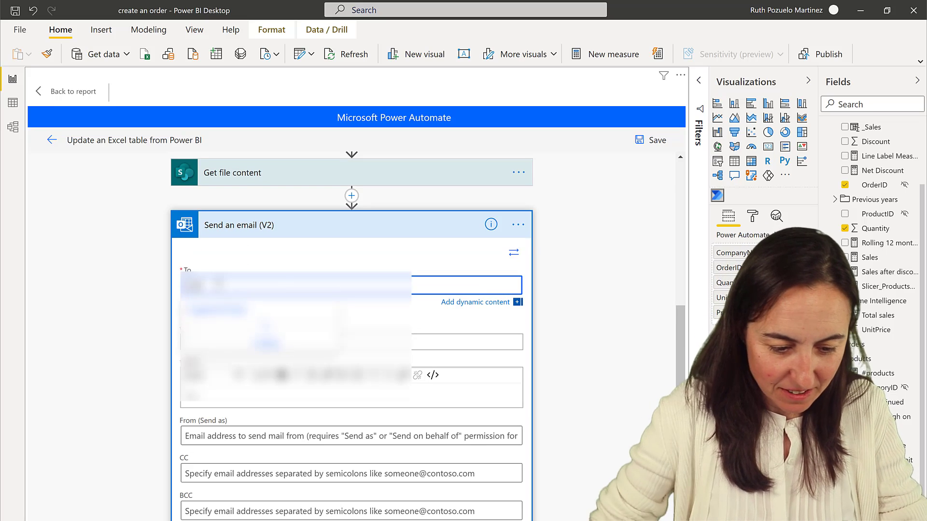
click(261, 334)
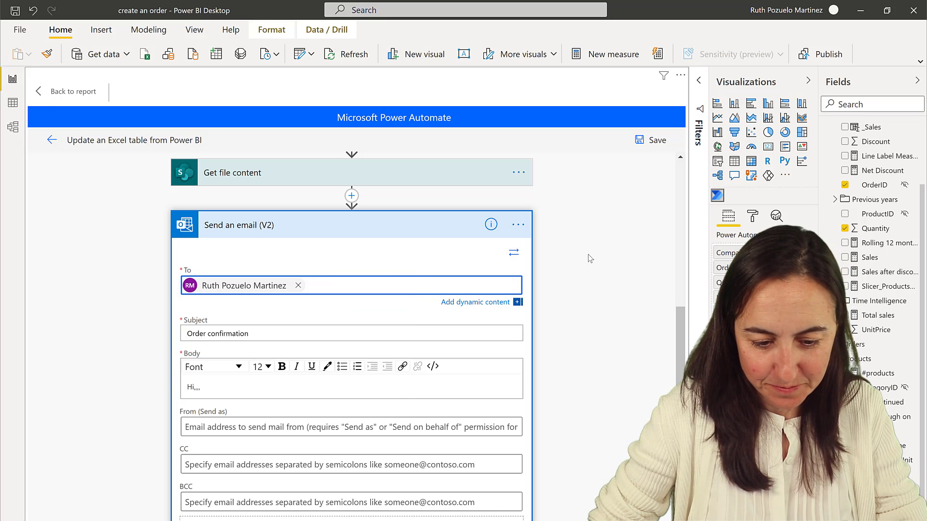
- Save the flow, apply it to the Power Automate button and go back to the report
click(665, 145)
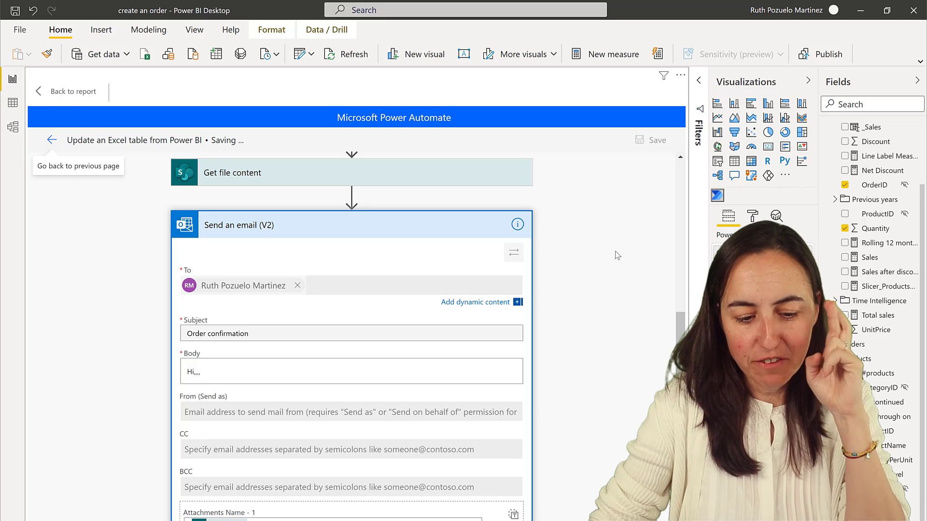
click(51, 141)
click(105, 142)
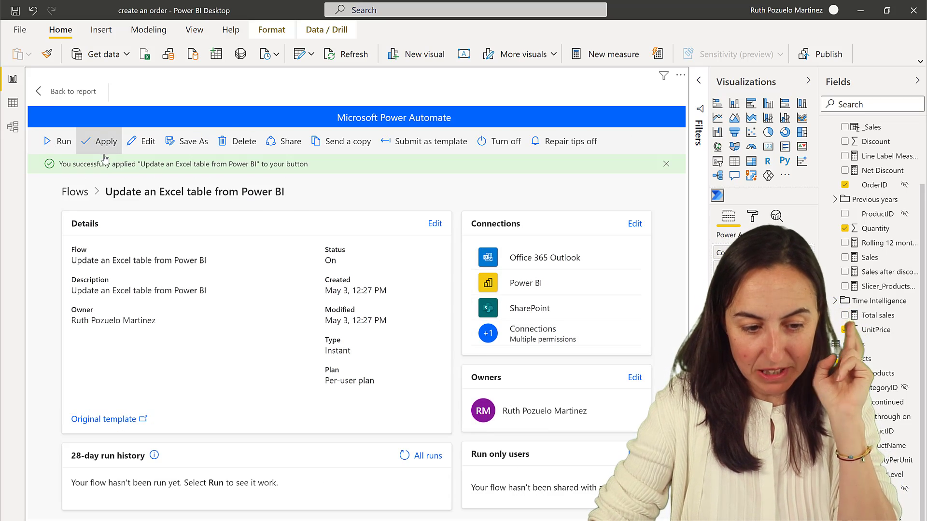
click(71, 94)
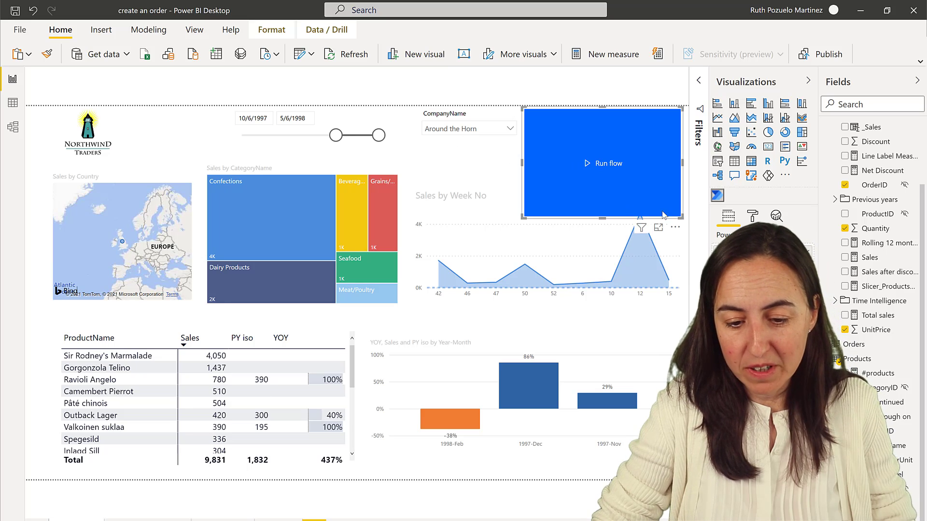
- Shrink the flow button to a small banner beside the CompanyName slicer and change its label to "Create order"
drag(678, 206, 648, 142)
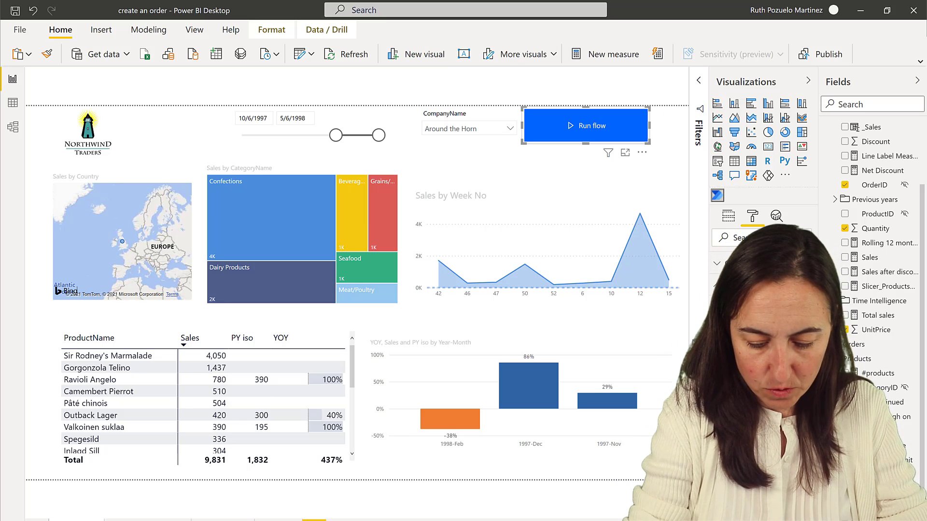
click(607, 147)
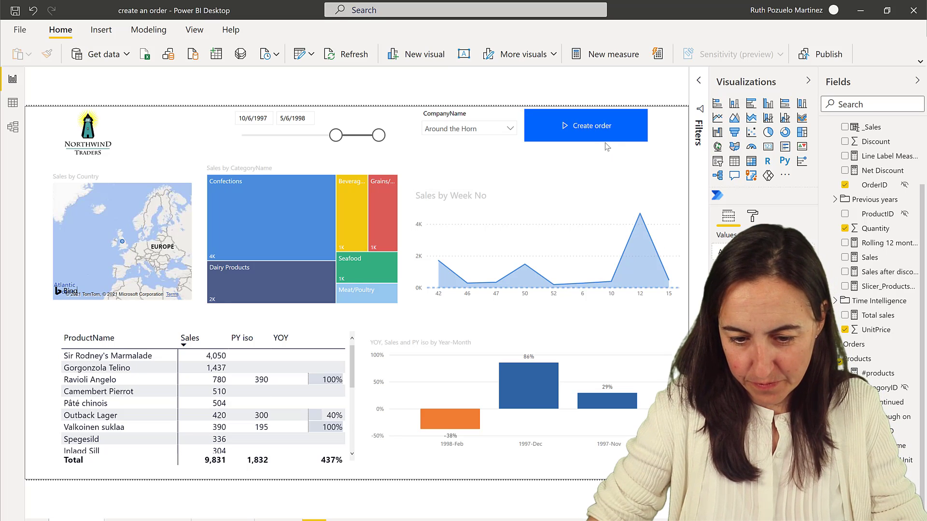
- Run the flow from the Create order button and open its latest run in the run history to check each action's progress
ctrl+click(597, 137)
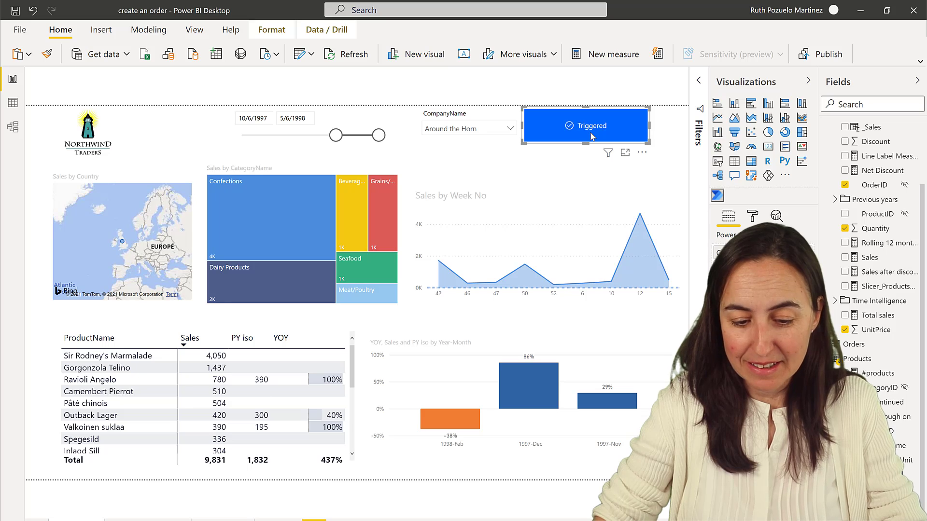
click(643, 154)
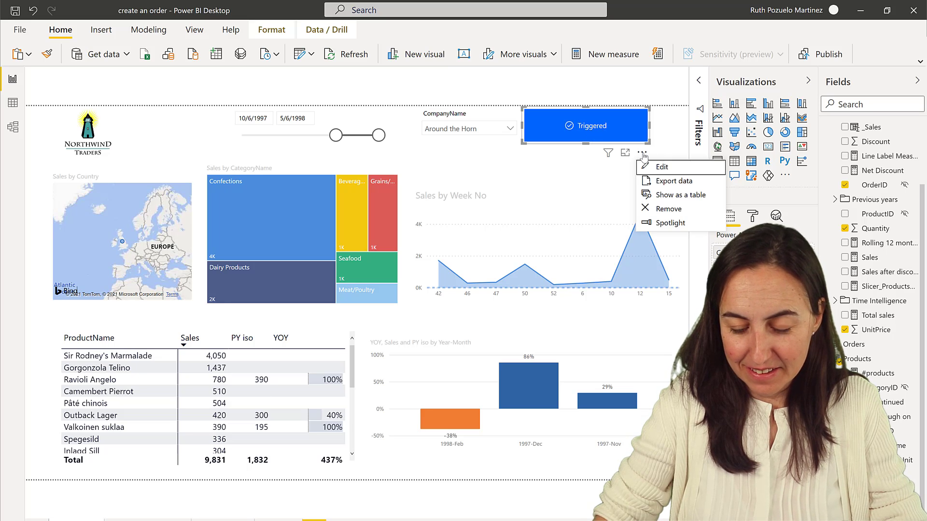
click(660, 164)
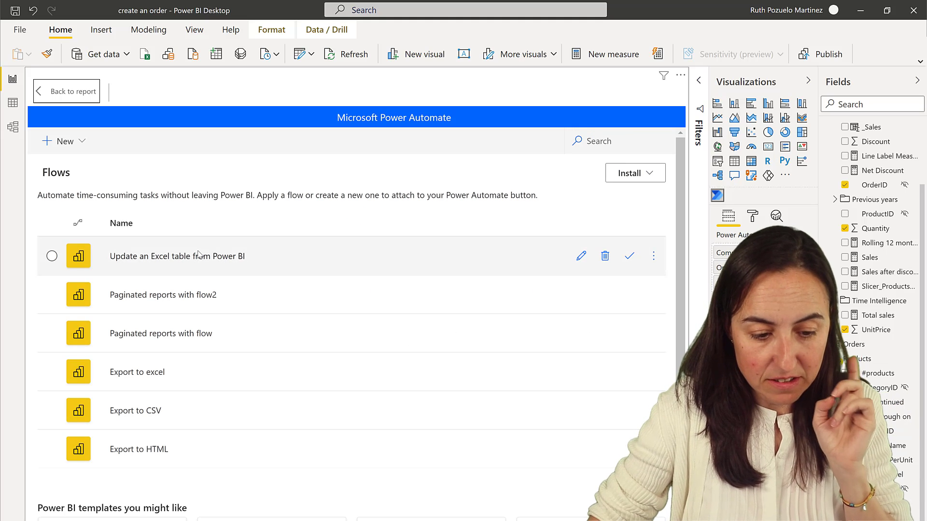
click(194, 261)
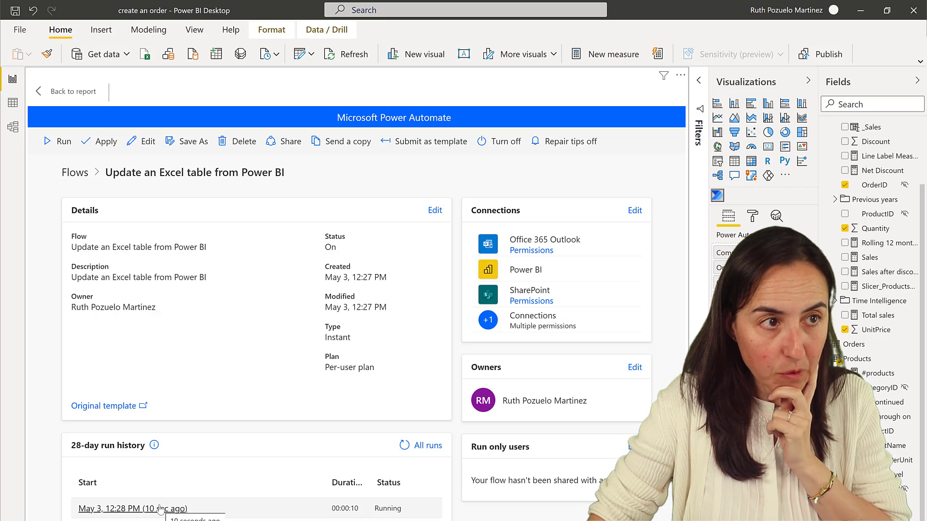
click(403, 457)
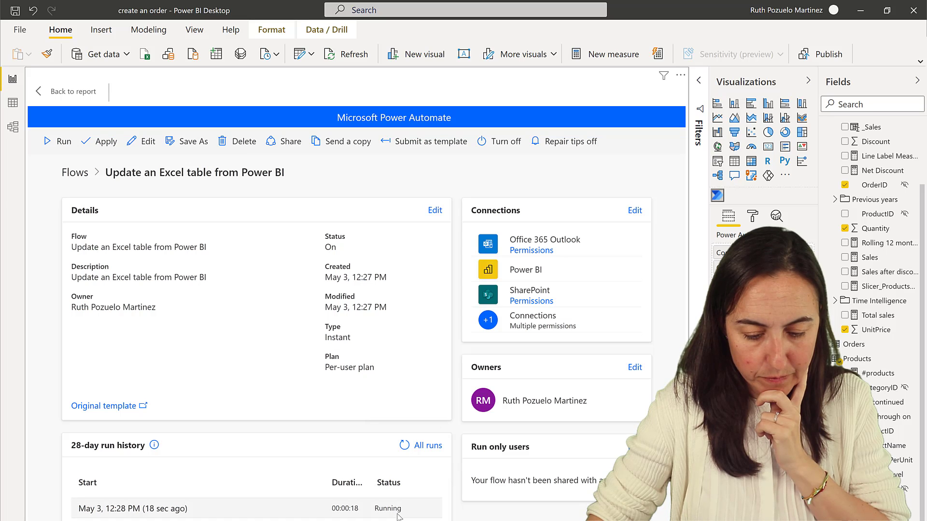
click(145, 509)
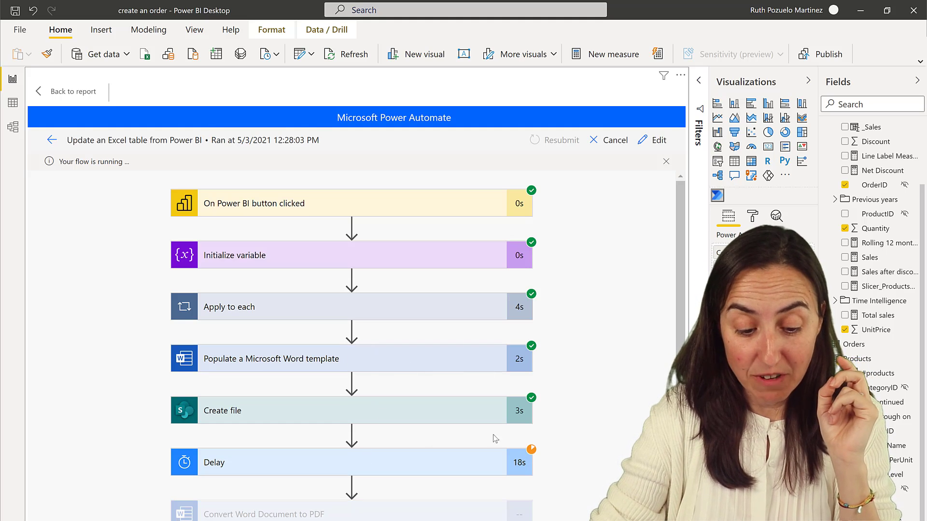
scroll(482, 331, down, 3)
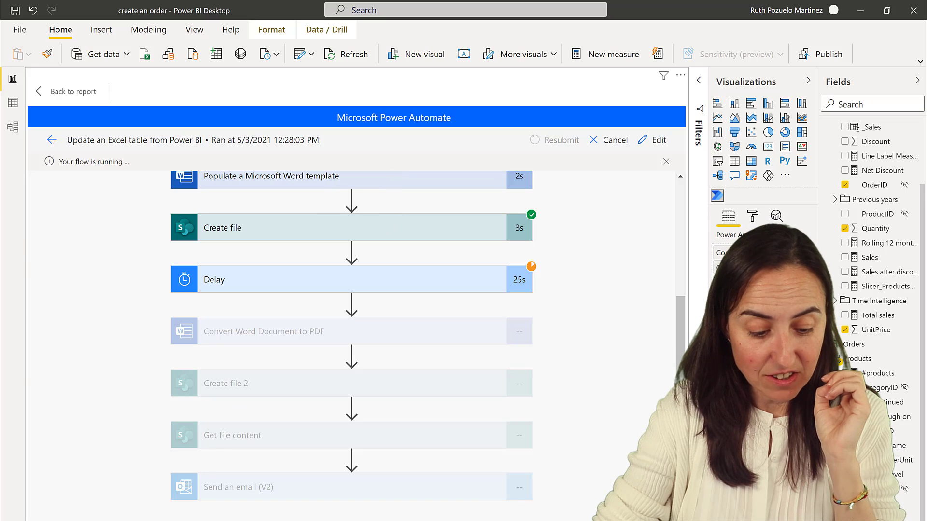
- Switch to Edge and open 2021-05-03T10_31_16.8132996Z_order.docx from the Vaccine Tracker folder to review its order lines
mouse_move(114, 520)
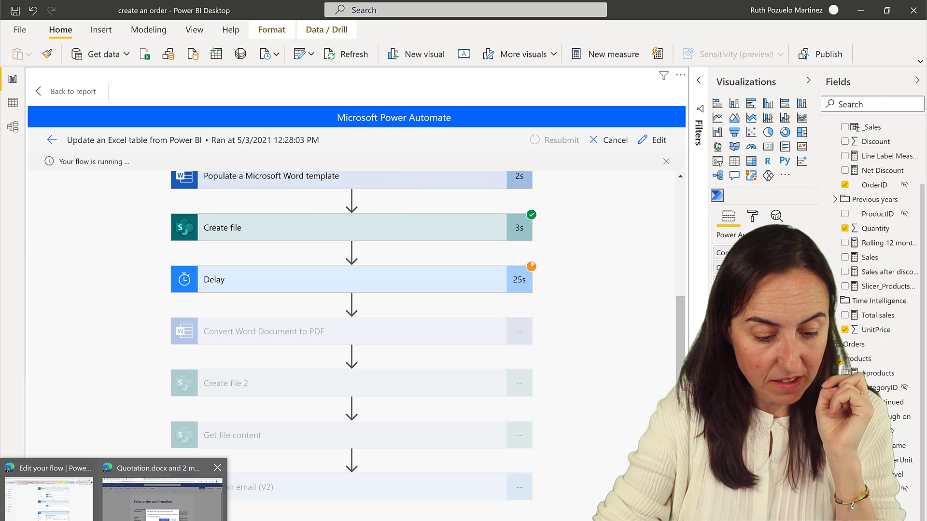
click(161, 498)
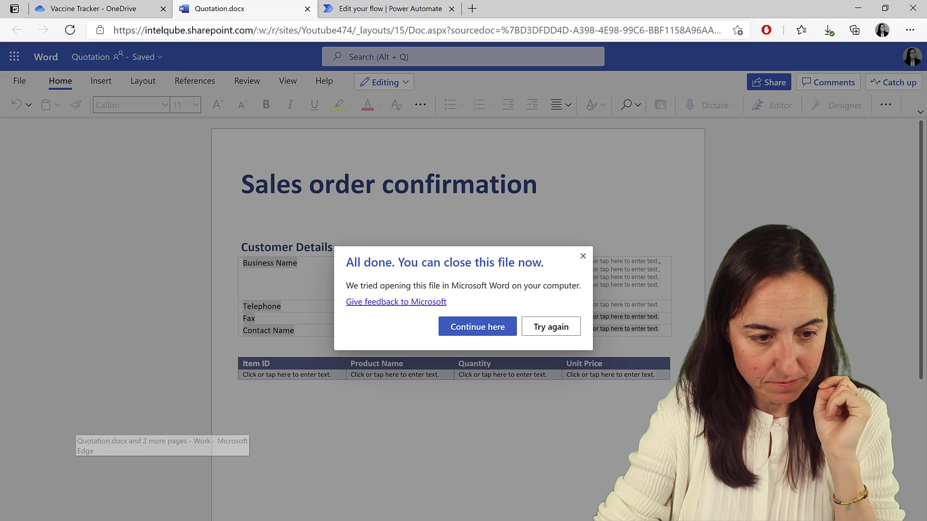
key(alt+Tab)
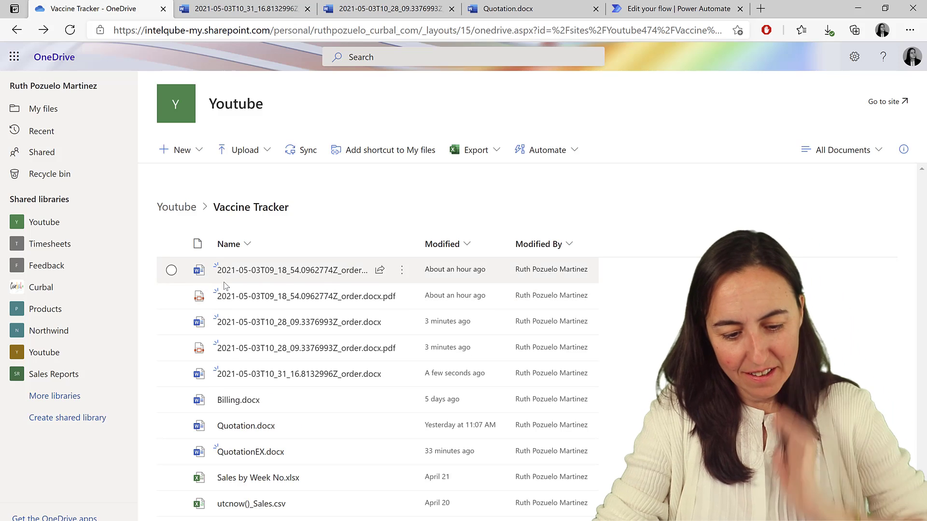
click(297, 374)
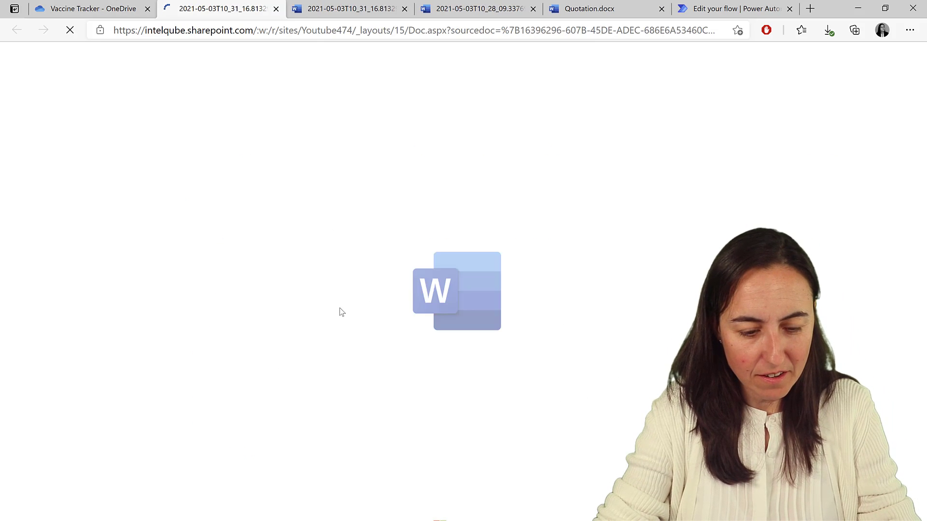
scroll(447, 354, down, 3)
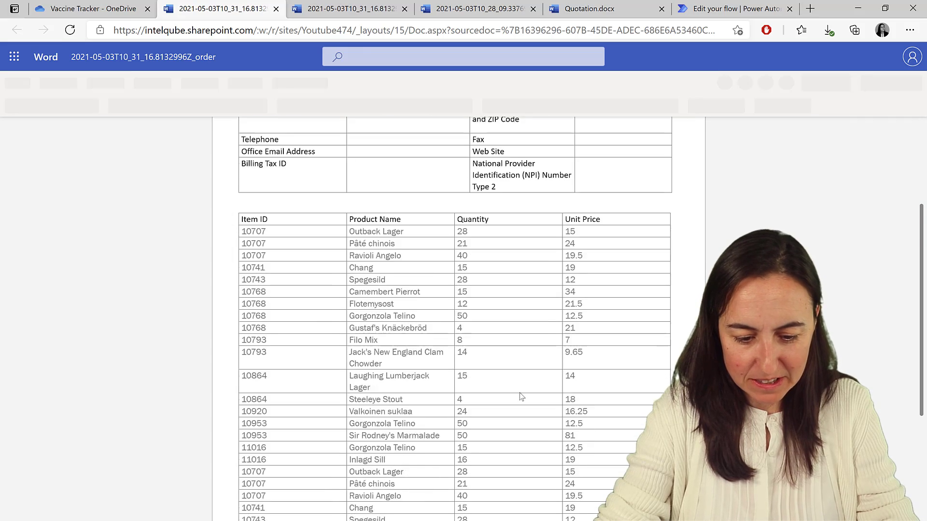
scroll(521, 397, down, 6)
scroll(531, 390, up, 5)
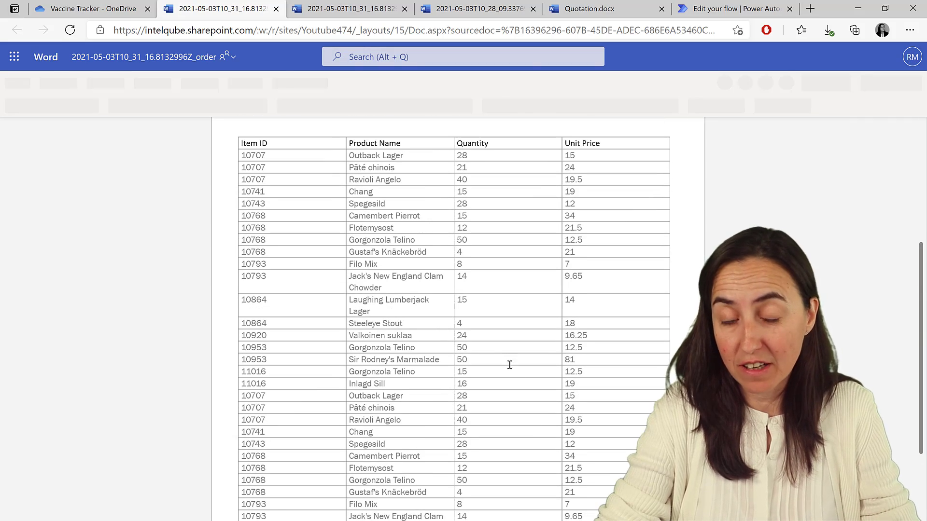
- Refresh the Vaccine Tracker folder and open 2021-05-03T10_31_16.8132996Z_order.docx.pdf to review the whole document
click(92, 8)
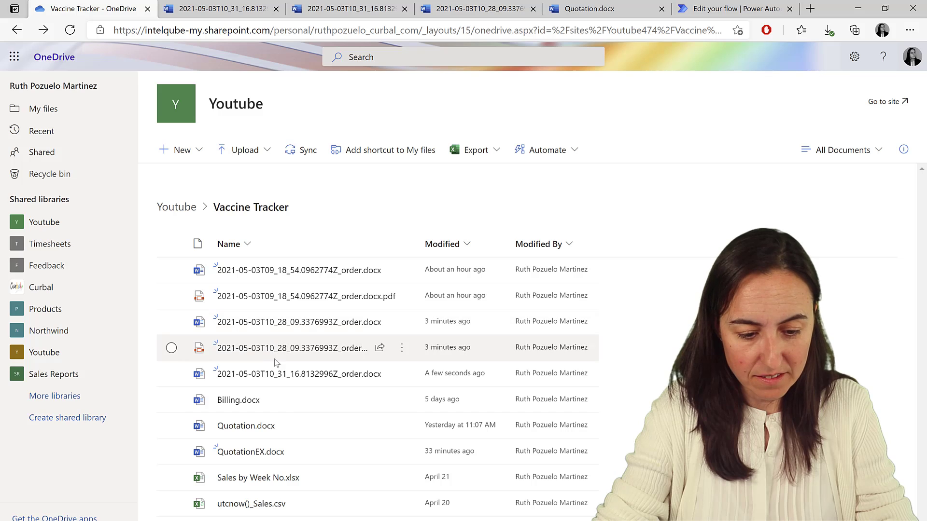
click(70, 29)
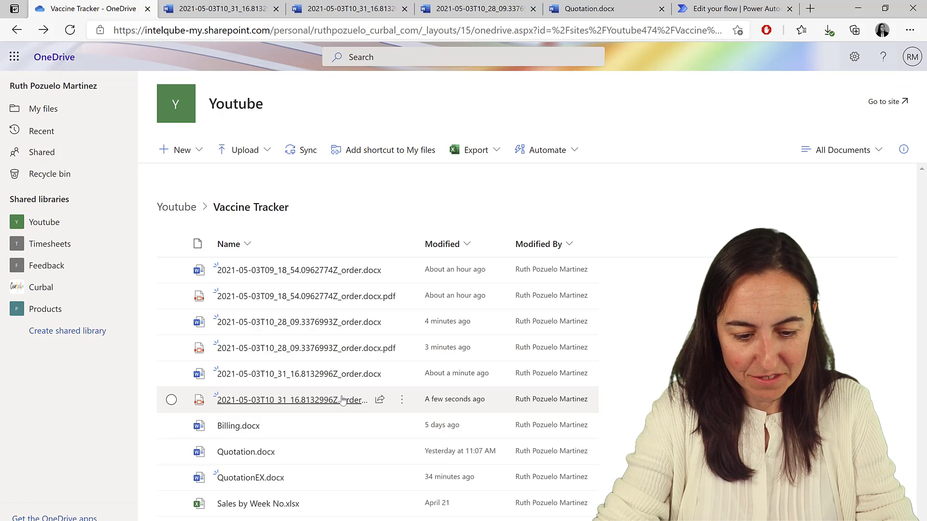
click(342, 400)
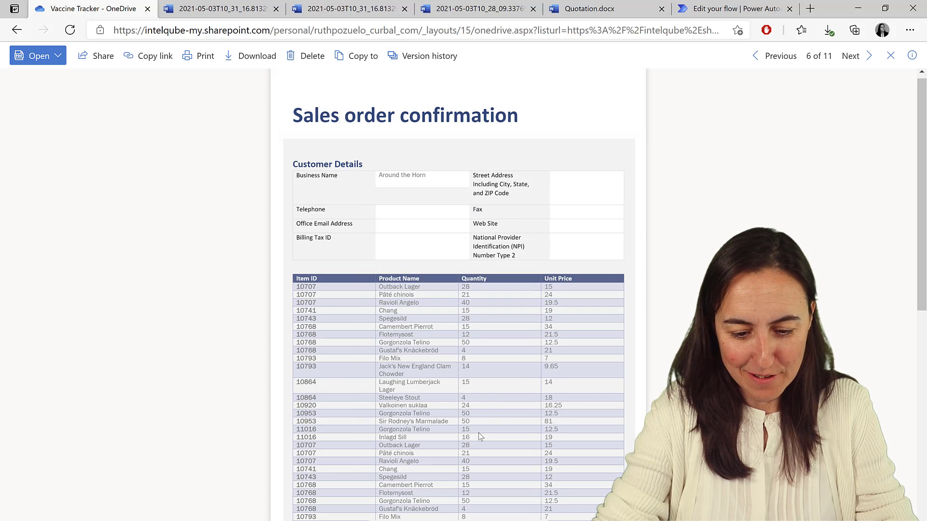
scroll(483, 338, down, 10)
scroll(497, 349, up, 10)
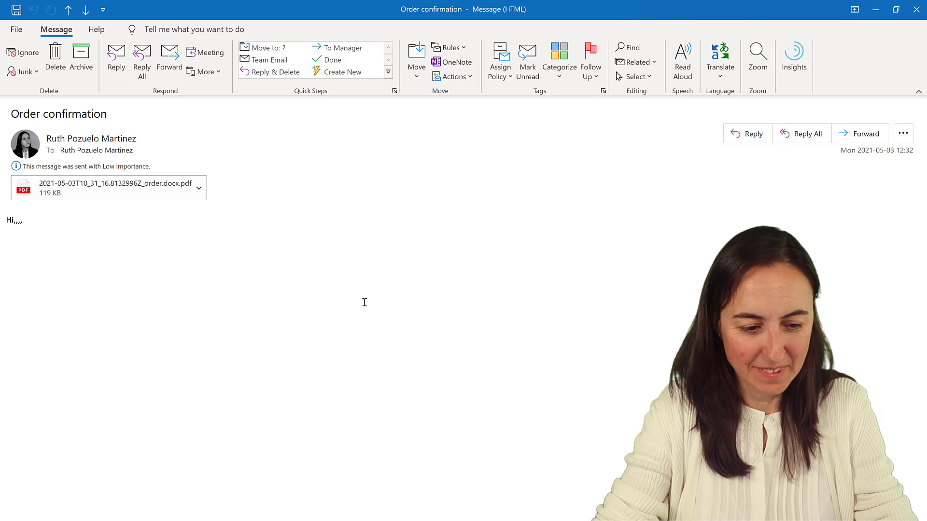
- Switch to Outlook and open the PDF attachment of the Order confirmation email to review its customer details and order lines
double_click(115, 193)
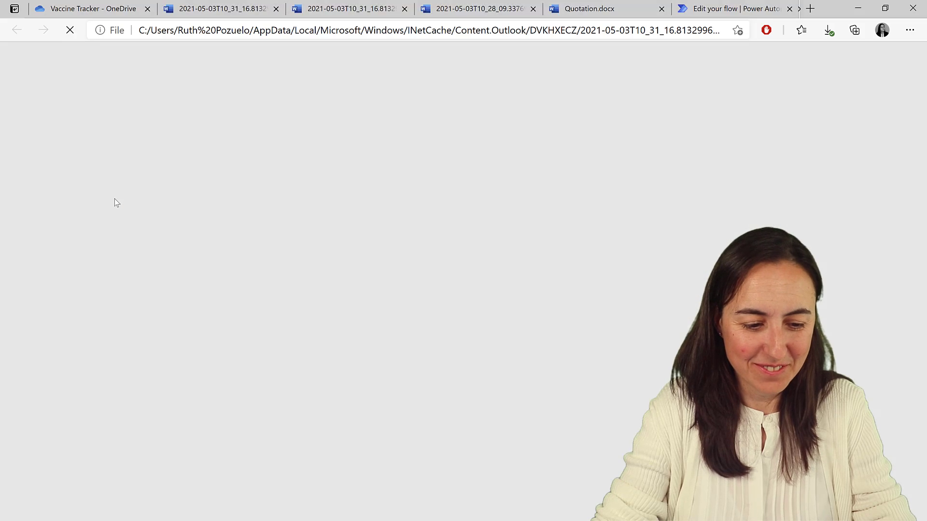
scroll(491, 356, down, 8)
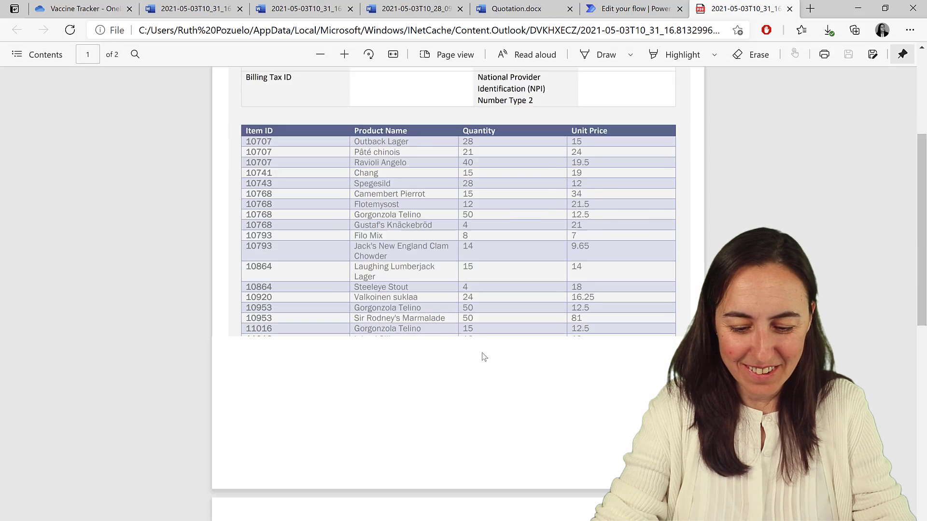
scroll(495, 351, up, 8)
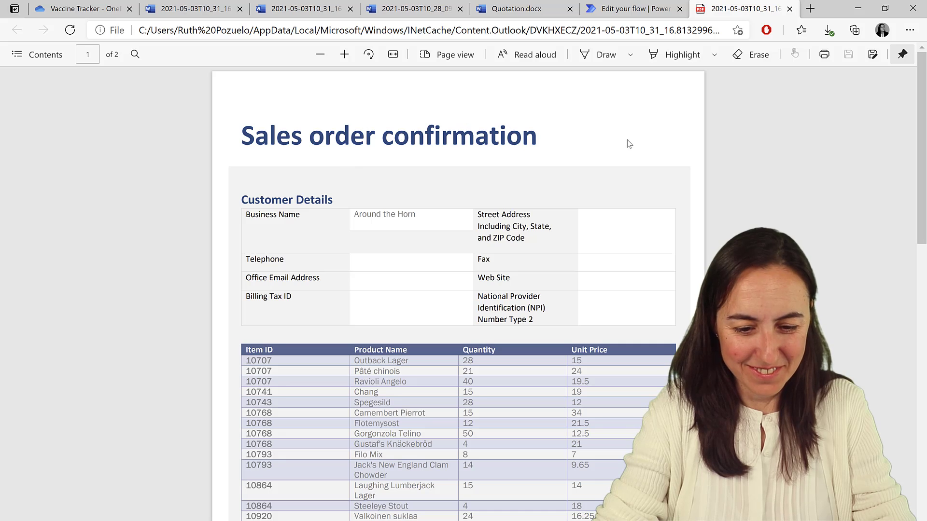
- Return to the Vaccine Tracker folder and open 2021-05-03T09_18_54.0962774Z_order.docx to examine its customer details
click(79, 9)
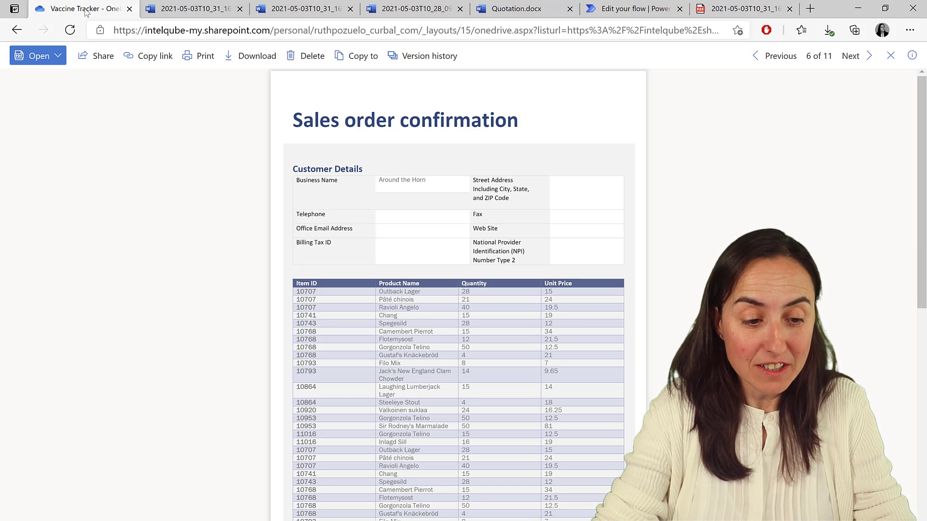
click(17, 30)
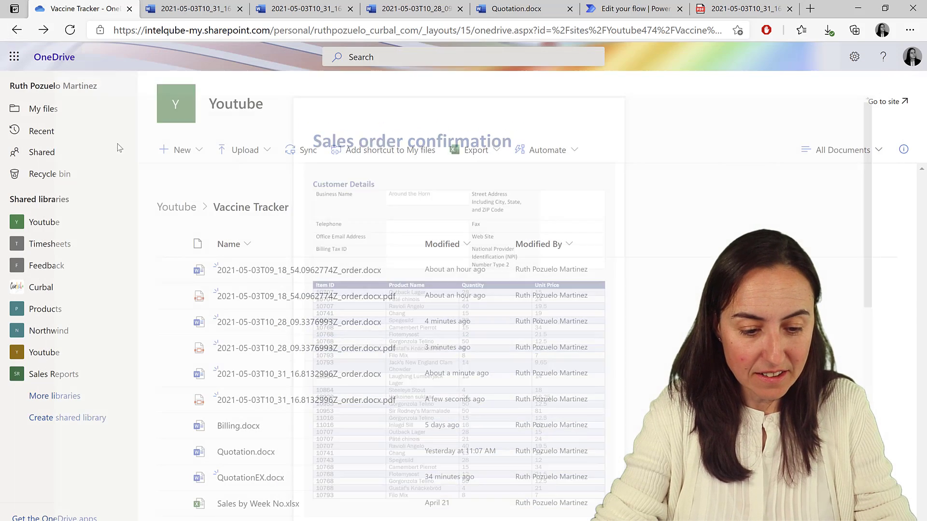
mouse_move(309, 328)
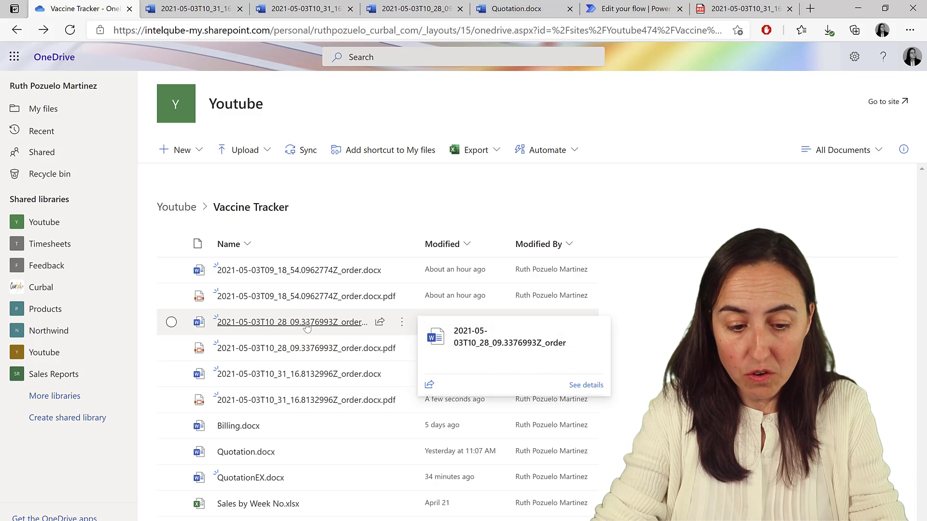
click(314, 272)
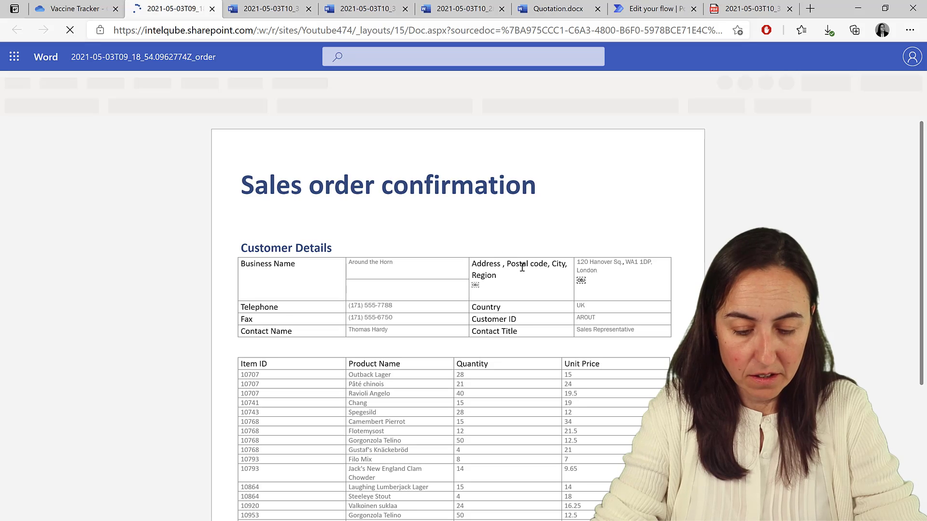